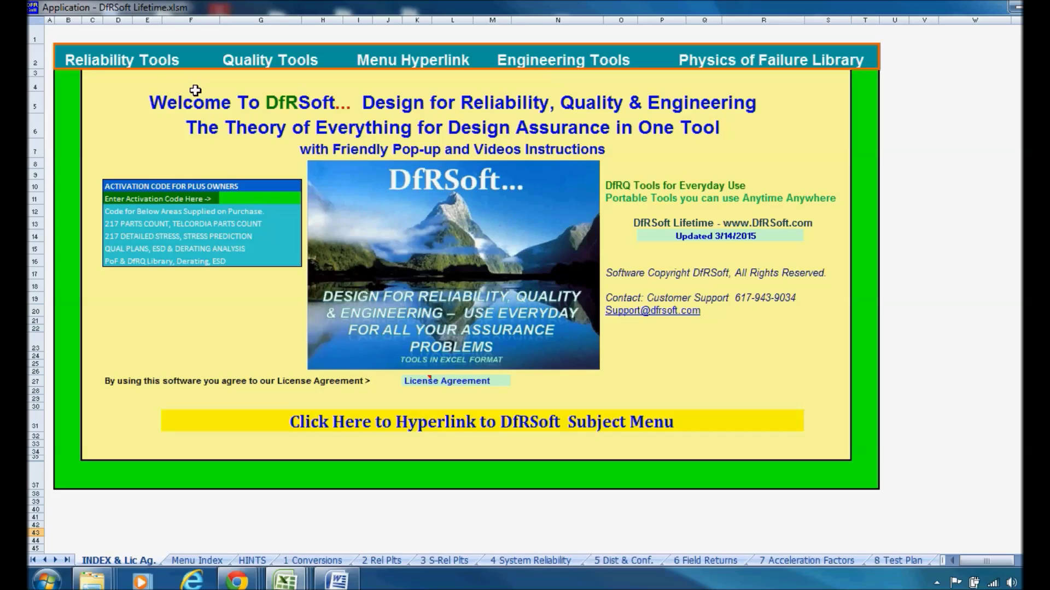
# Follow the 'Menu Hyperlink' banner link from the welcome sheet to the Menu Index.
pyautogui.click(427, 69)
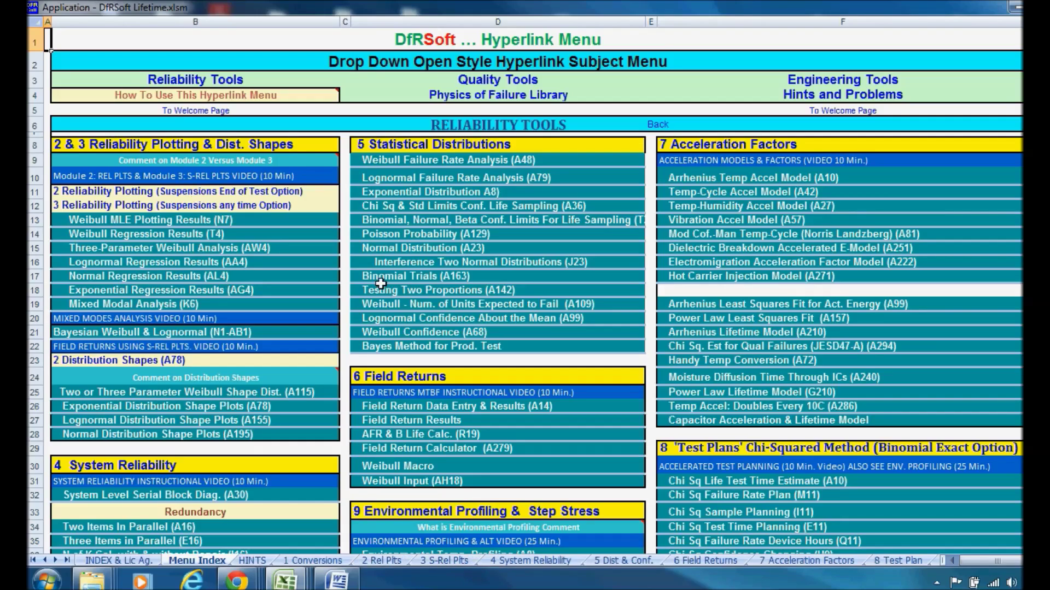
pyautogui.scroll(-2, 457, 173)
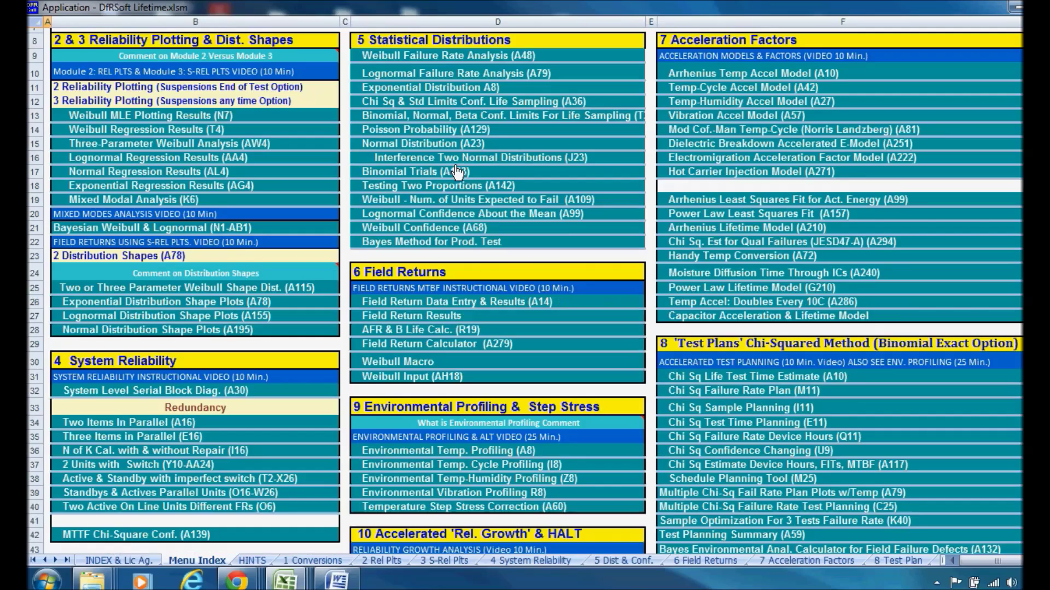
pyautogui.scroll(-1, 457, 172)
pyautogui.scroll(-4, 148, 304)
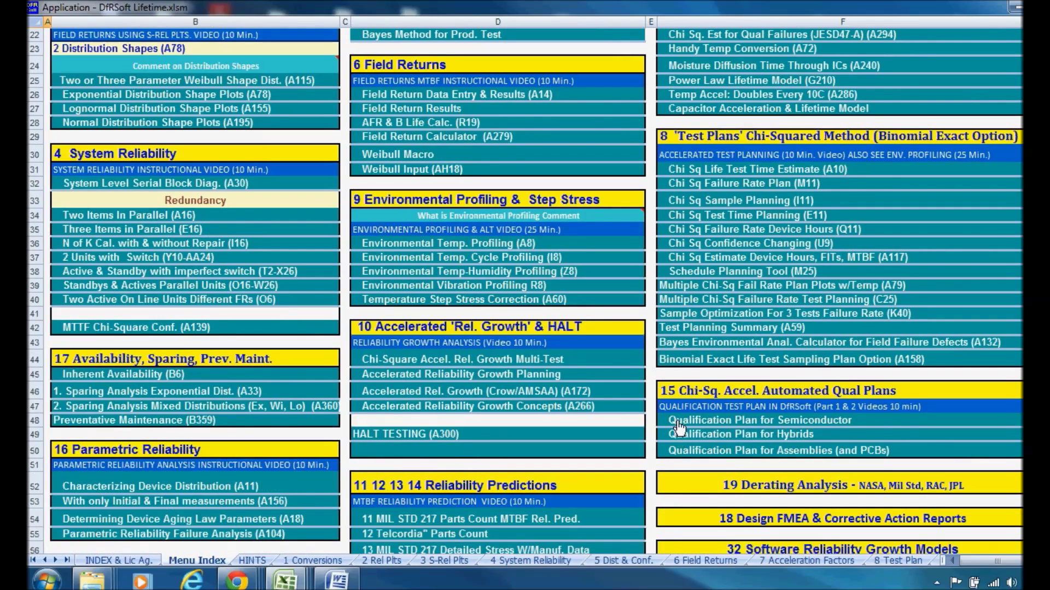
pyautogui.scroll(3, 676, 420)
pyautogui.scroll(-1, 677, 420)
pyautogui.scroll(-5, 677, 420)
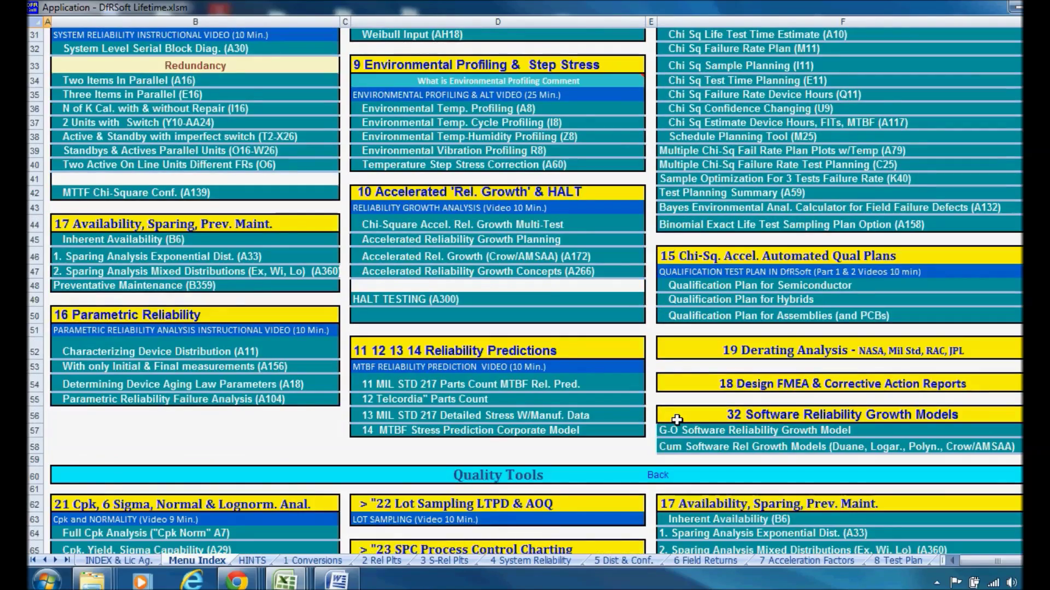
pyautogui.scroll(-5, 677, 420)
pyautogui.scroll(-2, 678, 426)
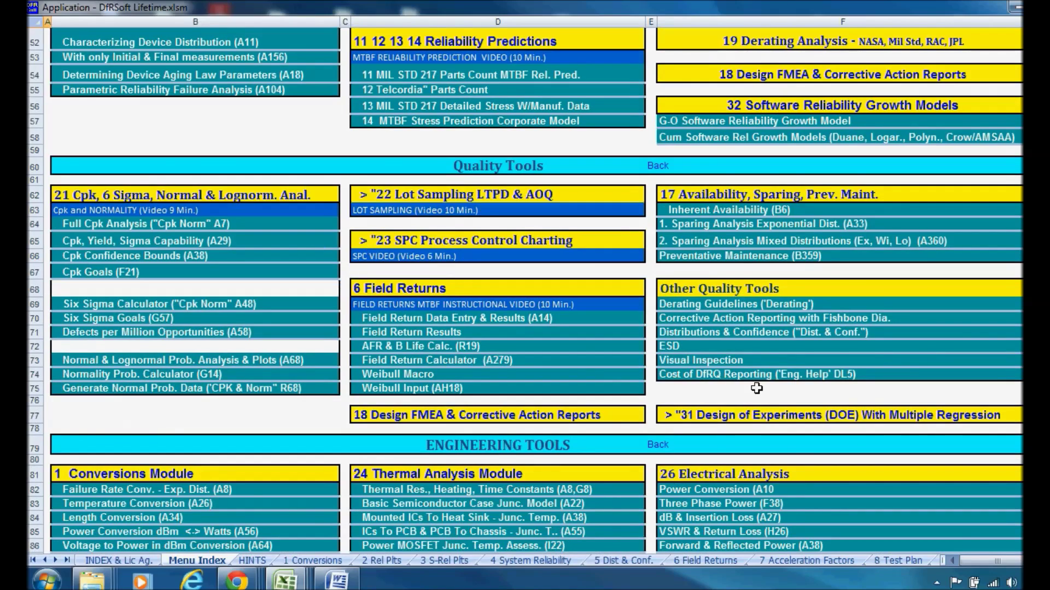
pyautogui.scroll(-6, 751, 387)
pyautogui.scroll(-4, 752, 387)
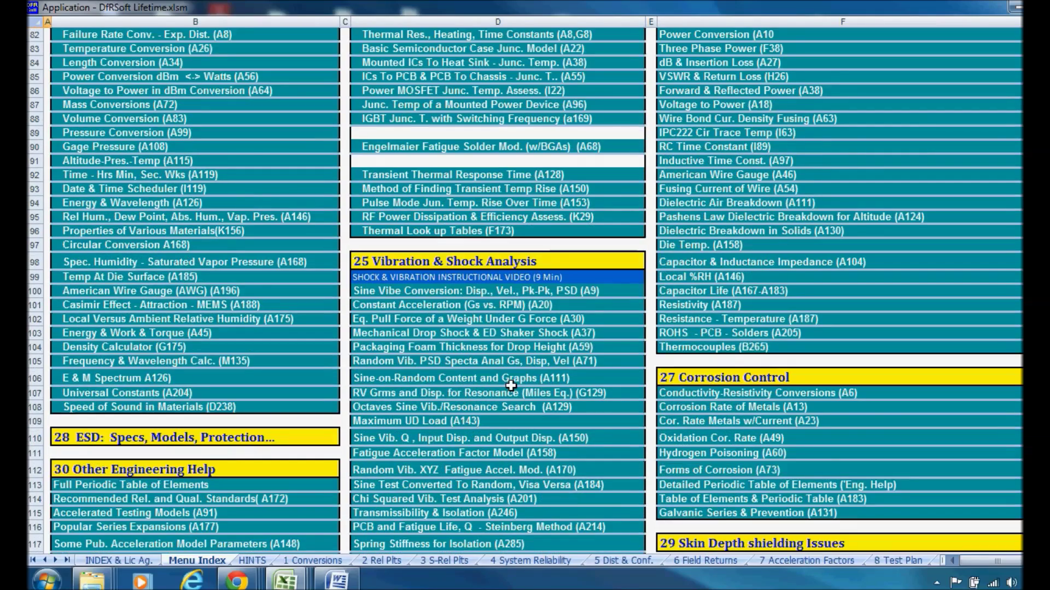
pyautogui.scroll(-2, 510, 385)
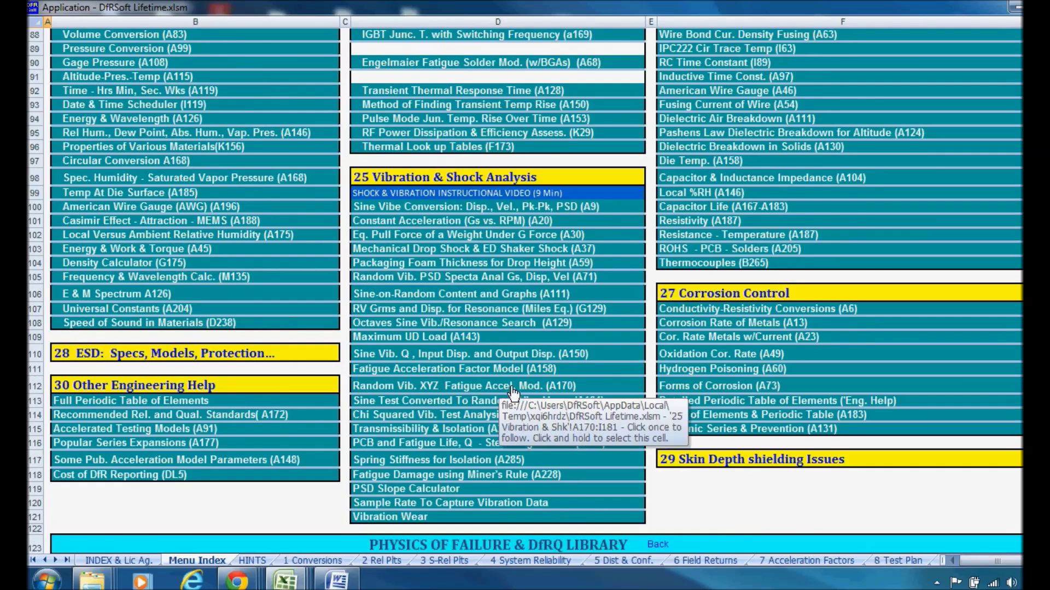
pyautogui.scroll(-2, 511, 391)
pyautogui.scroll(-4, 513, 392)
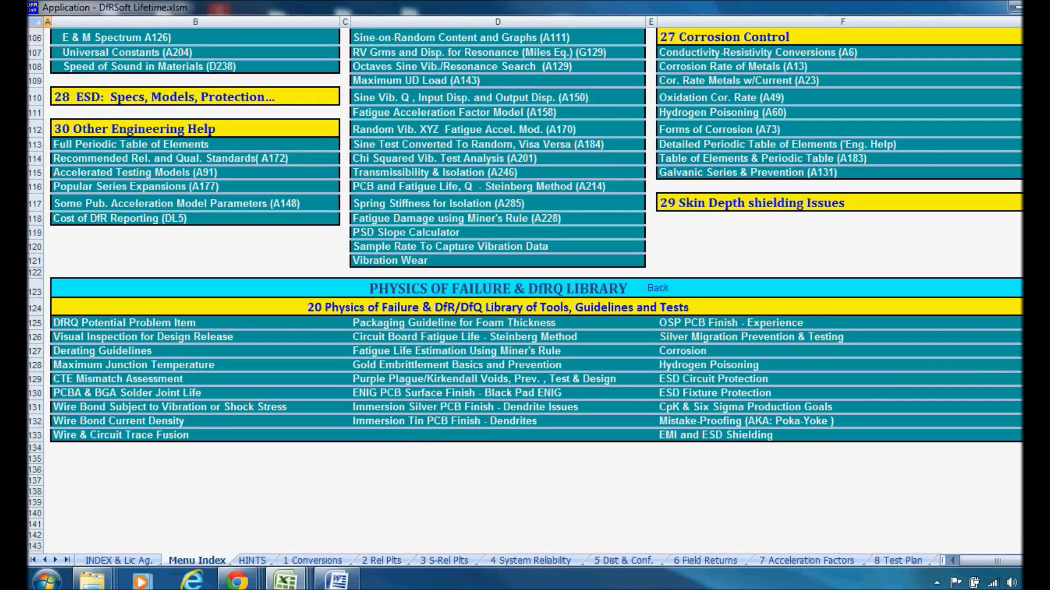
pyautogui.scroll(20, 814, 138)
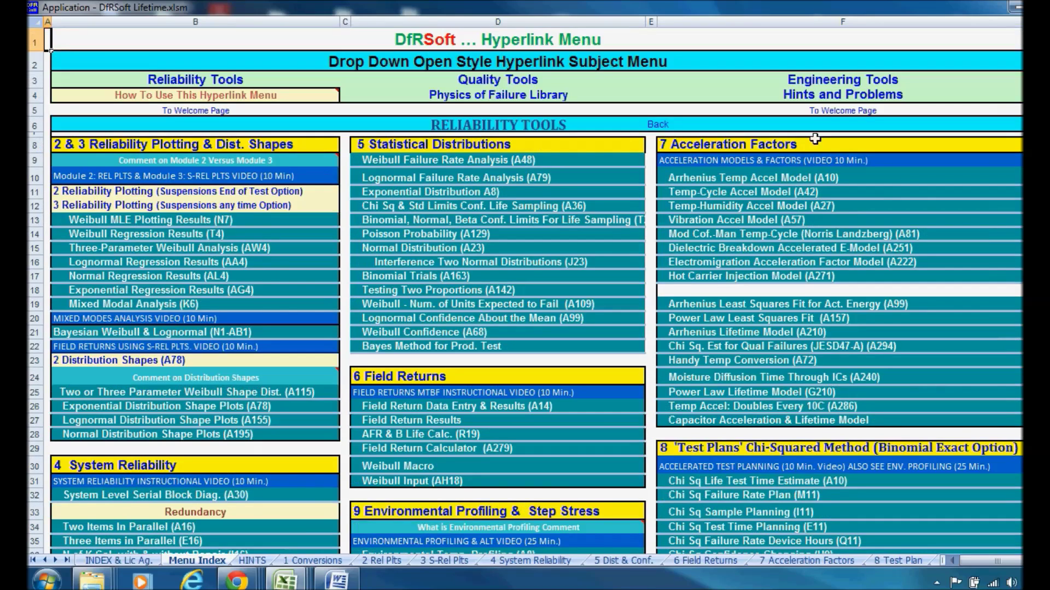
pyautogui.moveTo(99, 155)
pyautogui.click(86, 145)
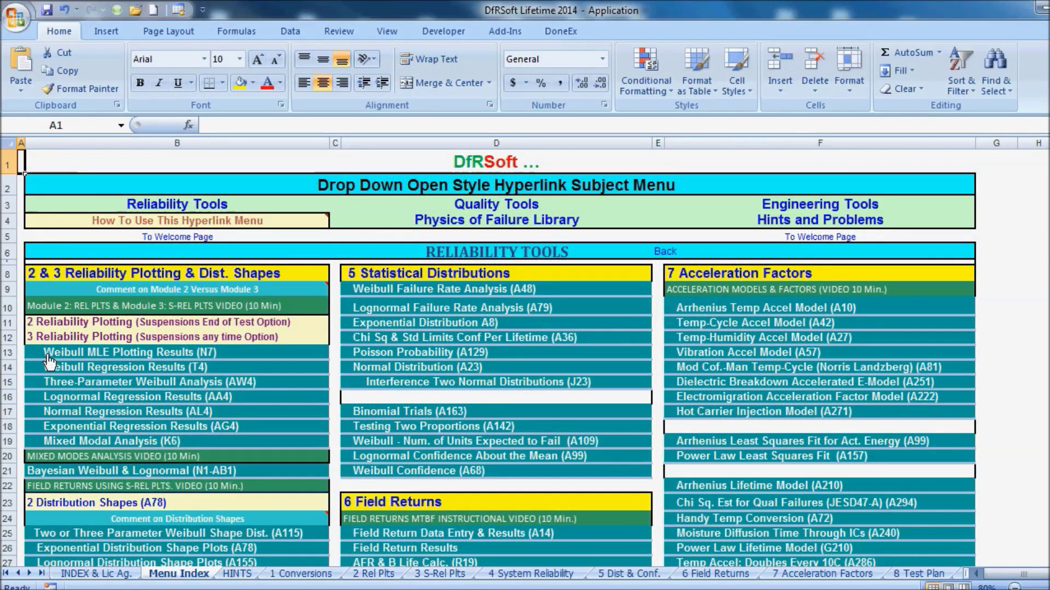
# Follow the '2 Reliability Plotting' link, then switch to the 3 S-Rel Plts suspensions sheet.
pyautogui.click(57, 323)
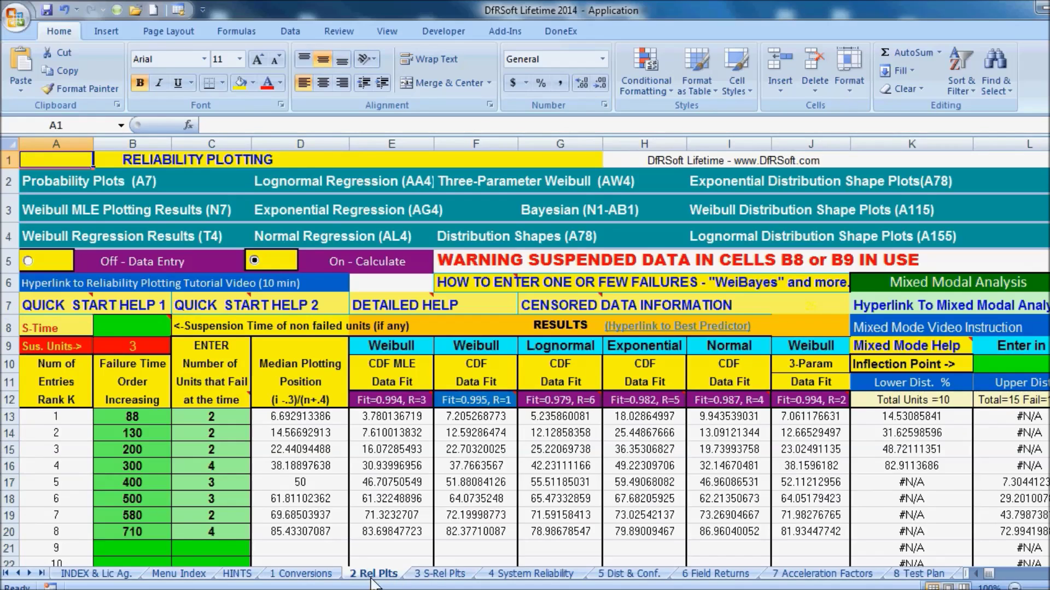
pyautogui.click(433, 575)
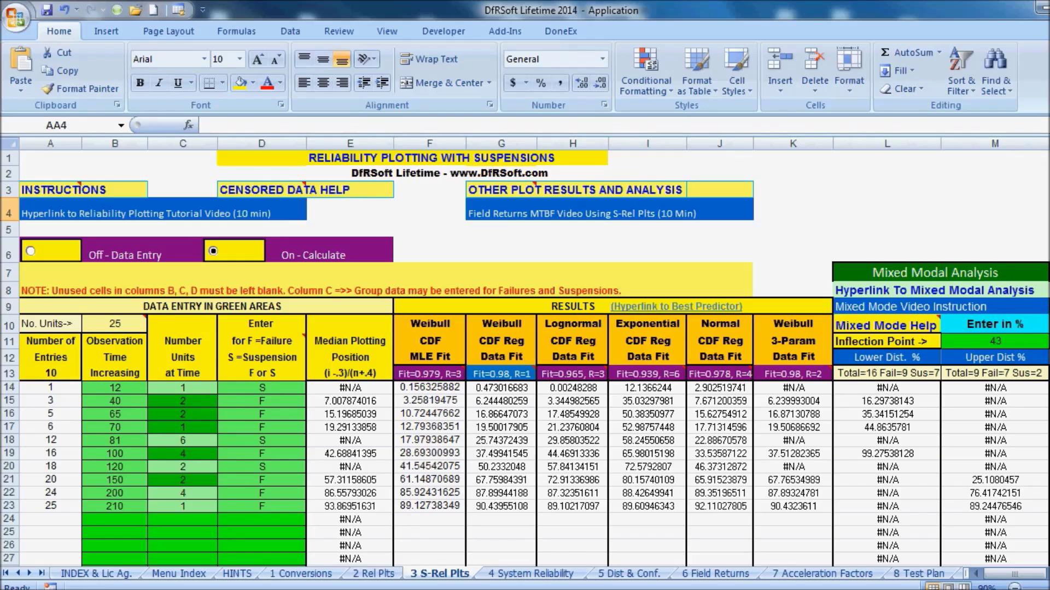
pyautogui.scroll(1, 524, 361)
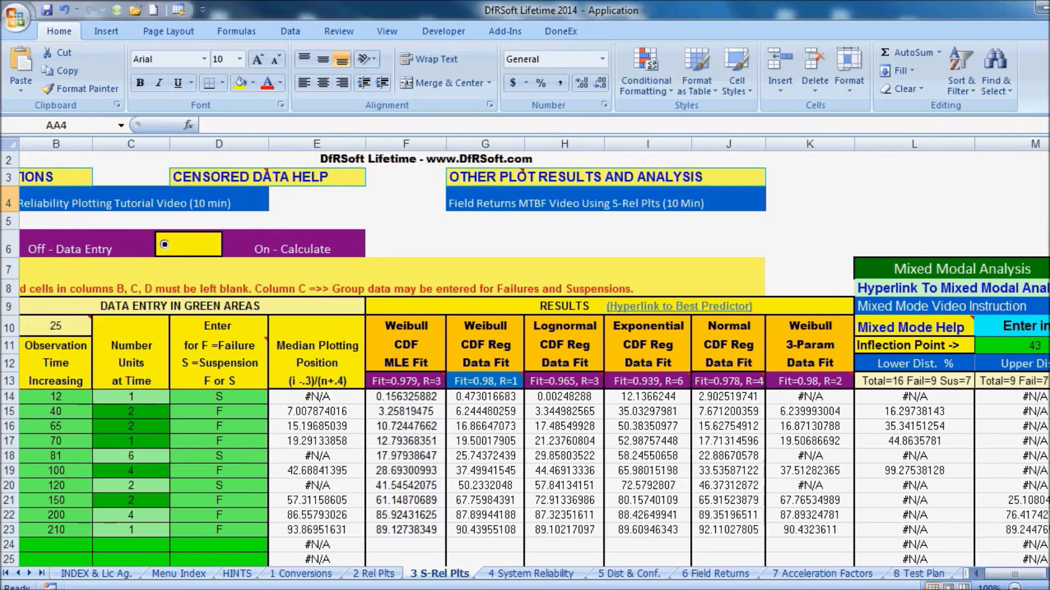
pyautogui.hscroll(-1, 145, 391)
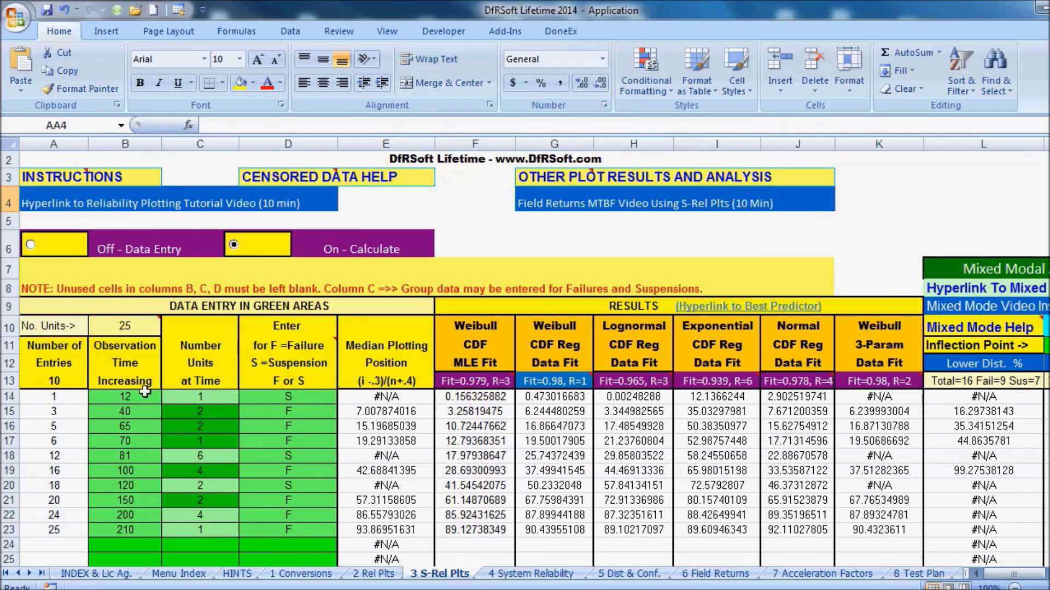
pyautogui.moveTo(124, 396); pyautogui.dragTo(122, 534)
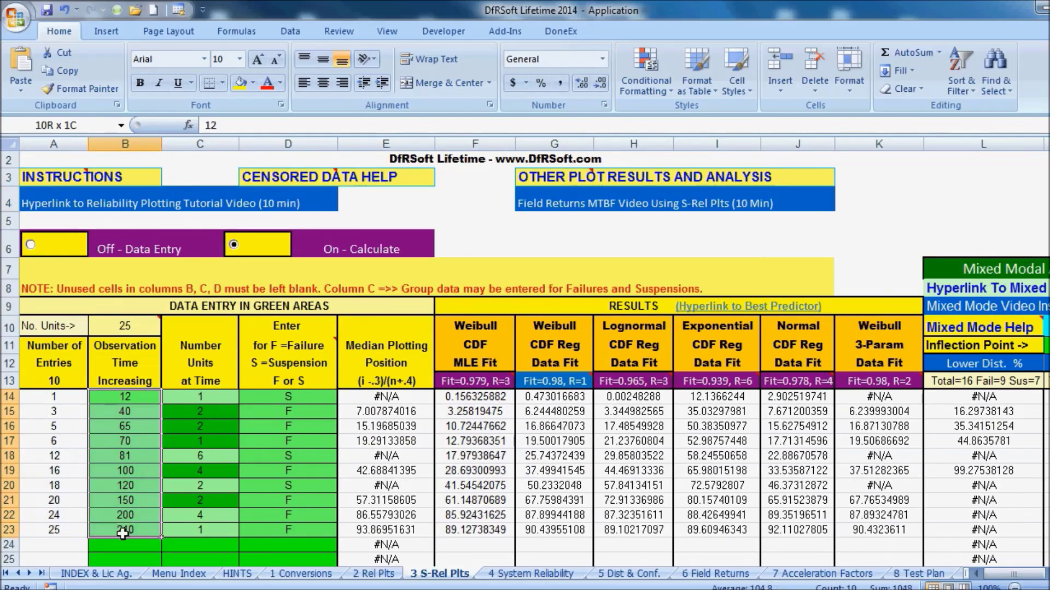
pyautogui.moveTo(176, 396); pyautogui.dragTo(178, 527)
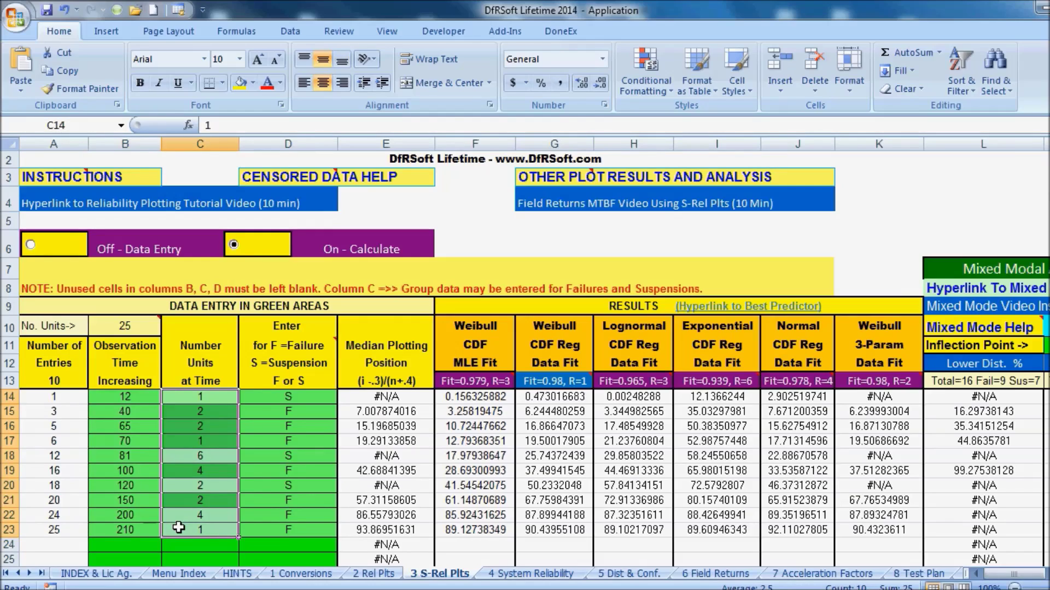
pyautogui.moveTo(251, 407); pyautogui.dragTo(258, 536)
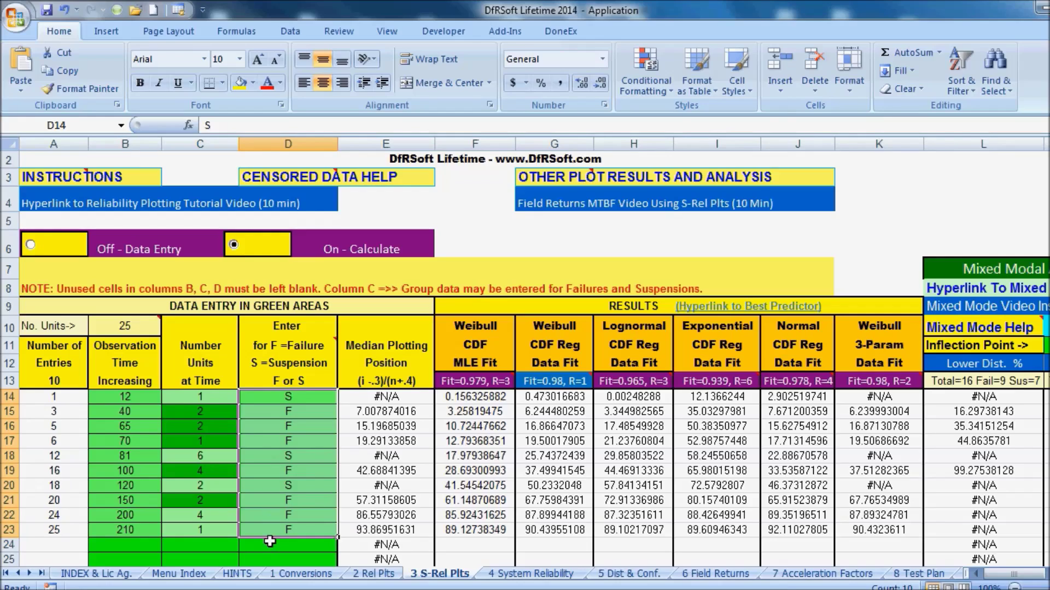
pyautogui.click(257, 411)
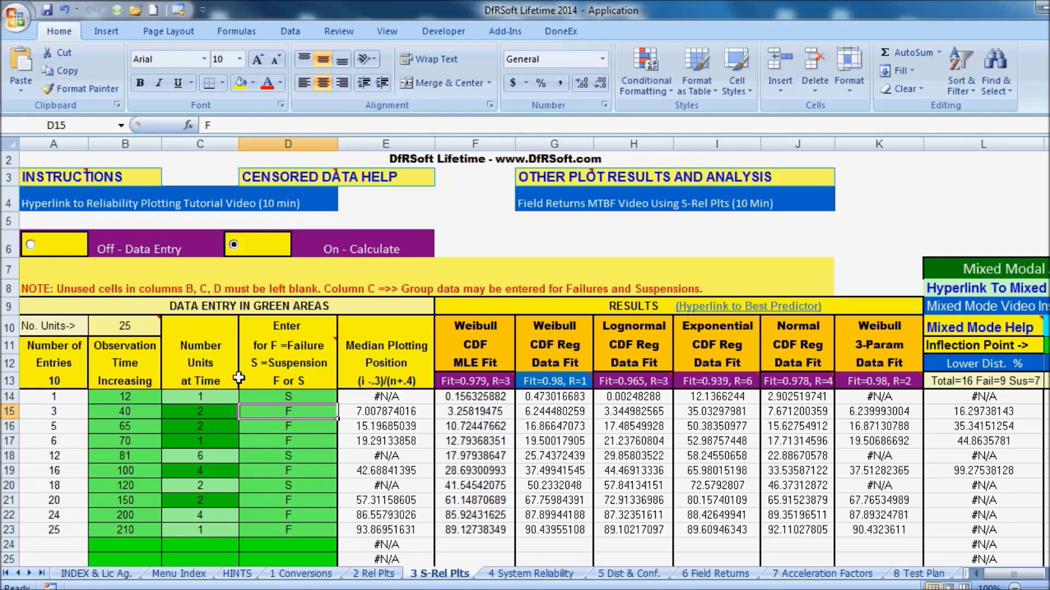
pyautogui.click(31, 244)
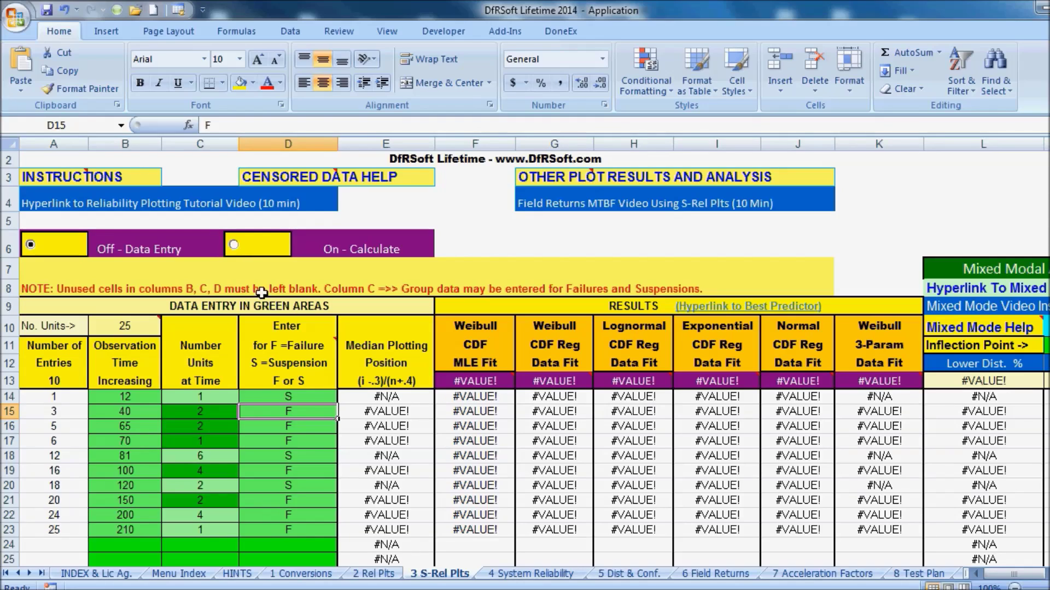
pyautogui.click(234, 251)
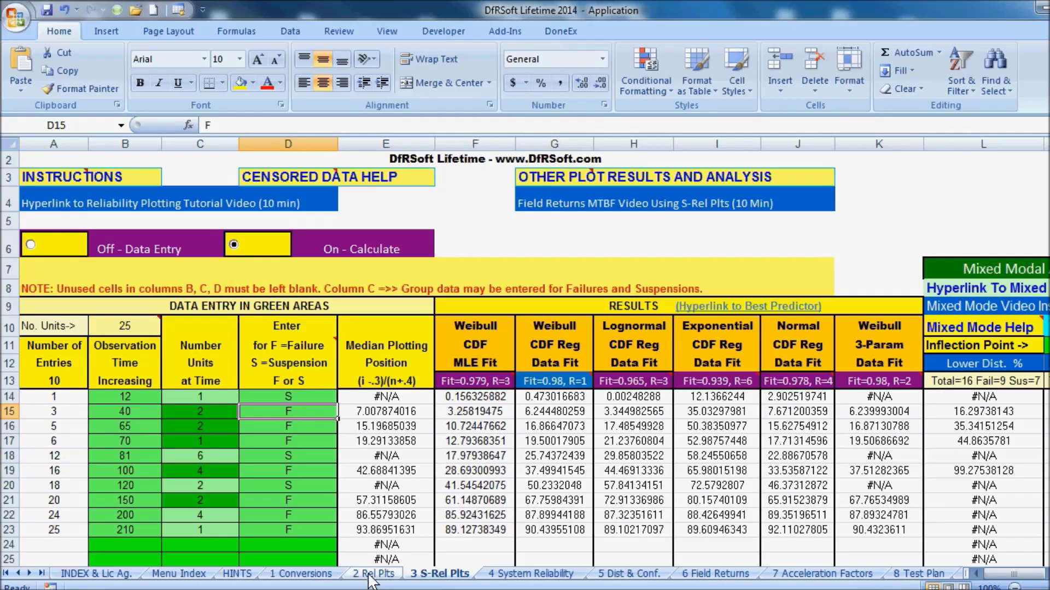
# Return to 2 Rel Plts and highlight failure times B13:B20 and failure counts C13:C20.
pyautogui.click(375, 574)
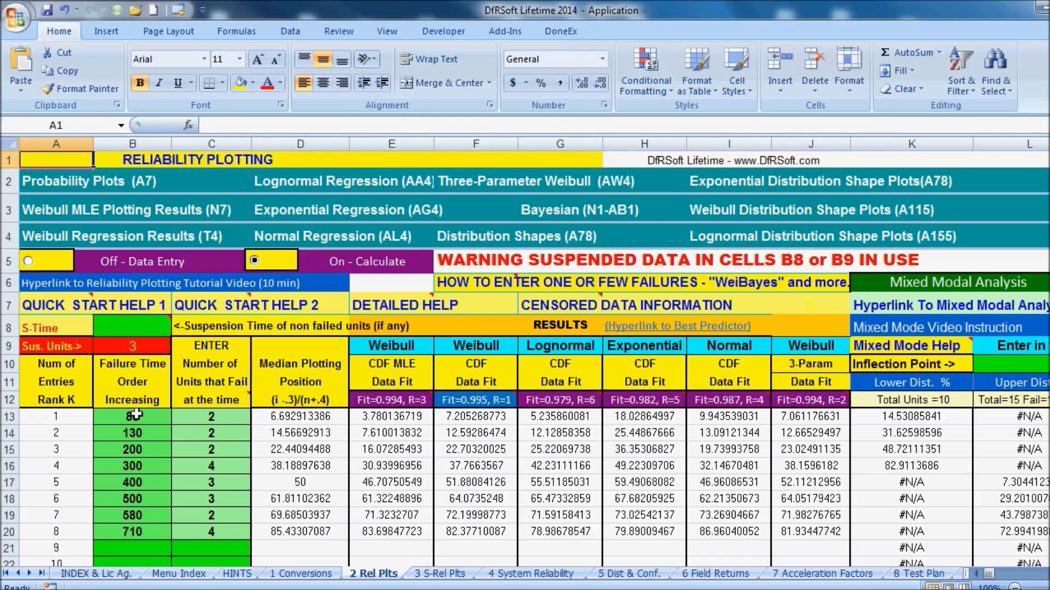
pyautogui.moveTo(135, 415); pyautogui.dragTo(148, 529)
pyautogui.moveTo(203, 420); pyautogui.dragTo(205, 493)
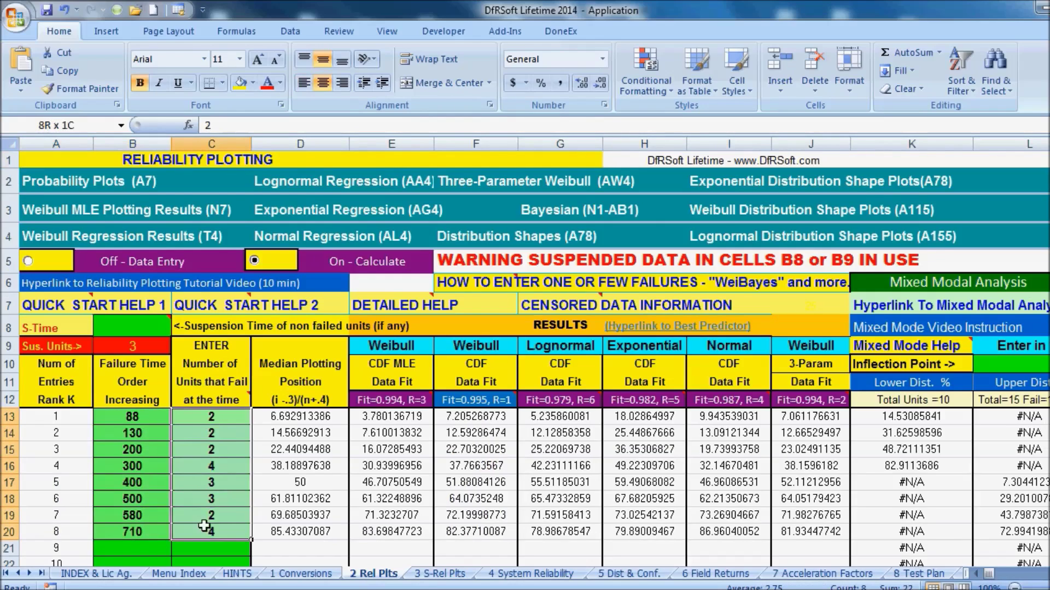
pyautogui.moveTo(204, 526); pyautogui.dragTo(203, 534)
pyautogui.click(246, 514)
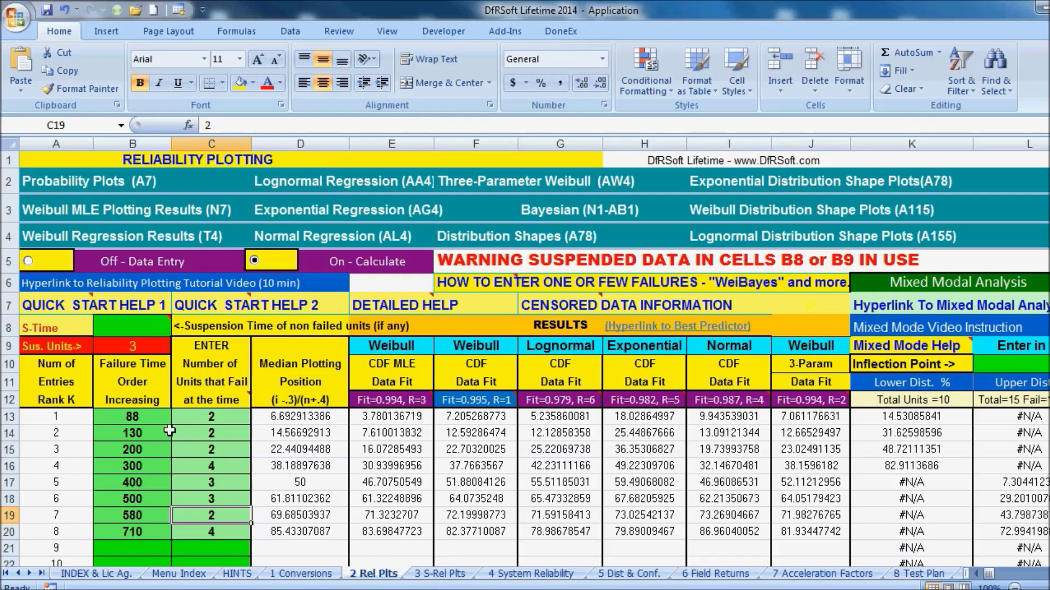
pyautogui.moveTo(144, 346)
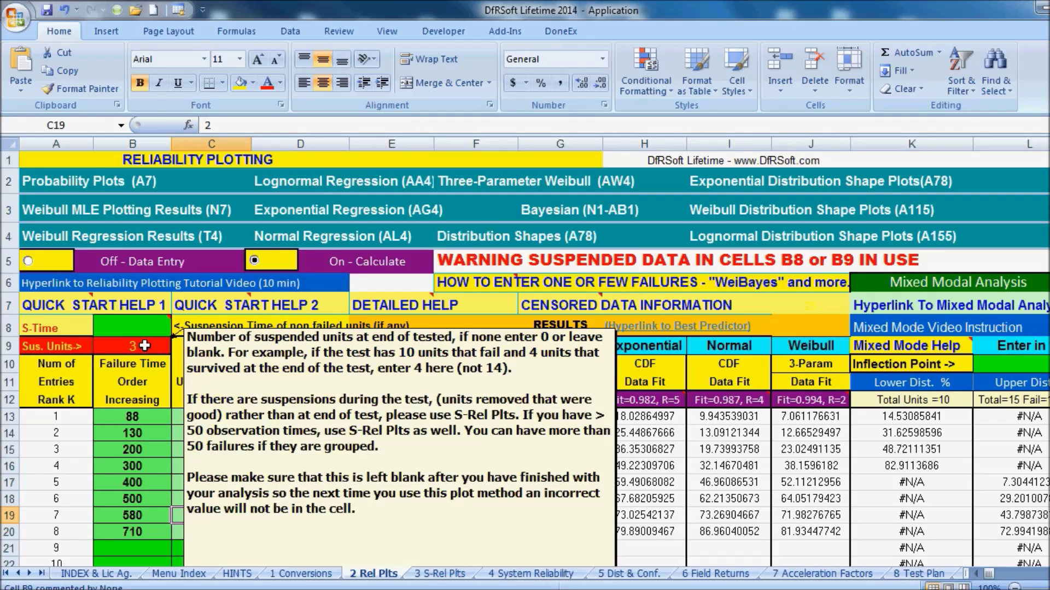
pyautogui.click(144, 346)
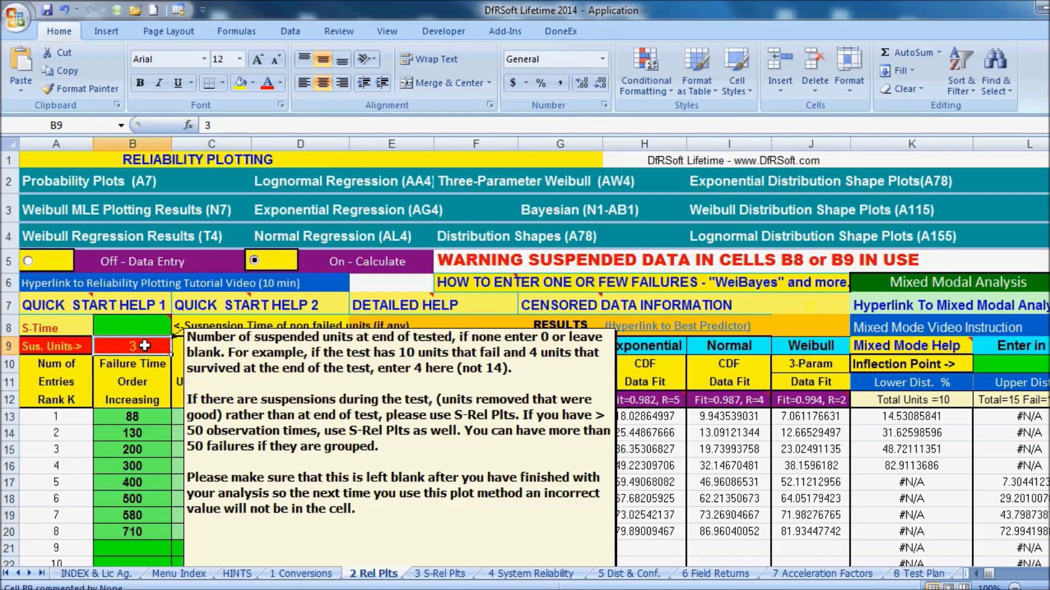
pyautogui.press('Delete')
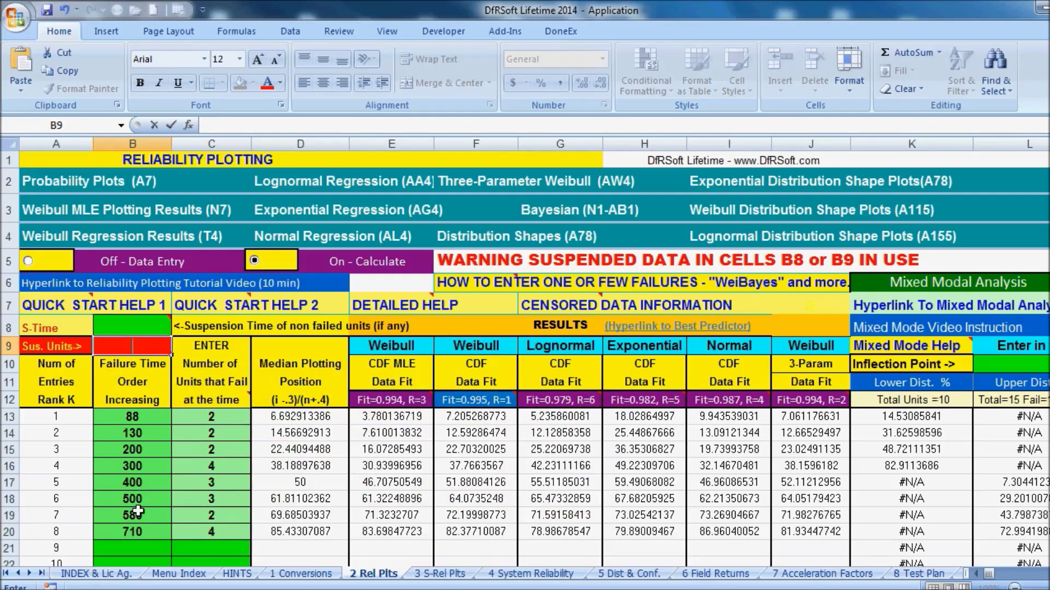
pyautogui.click(133, 514)
pyautogui.click(121, 346)
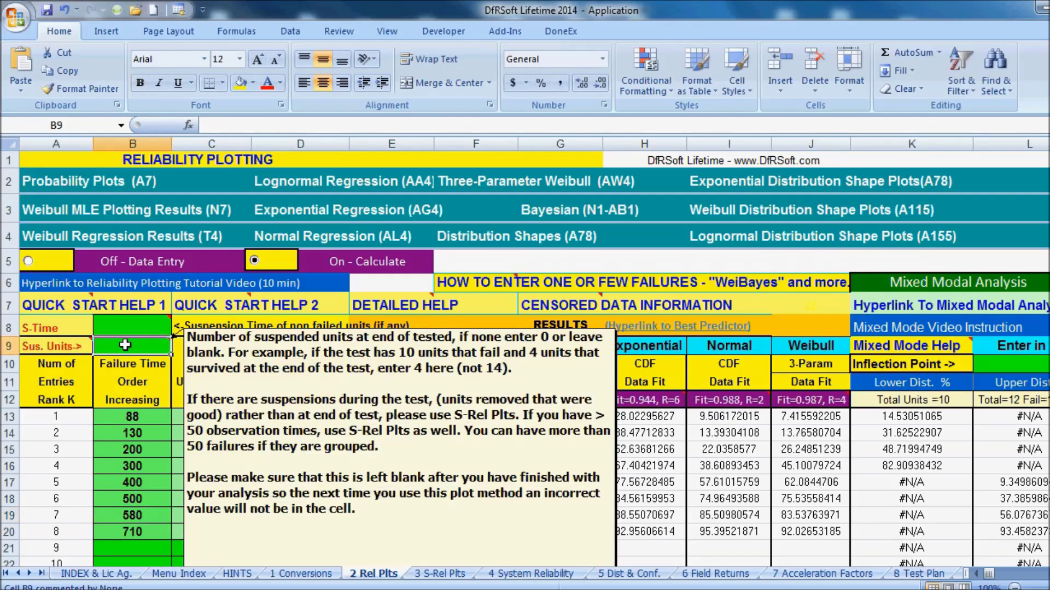
pyautogui.write('3')
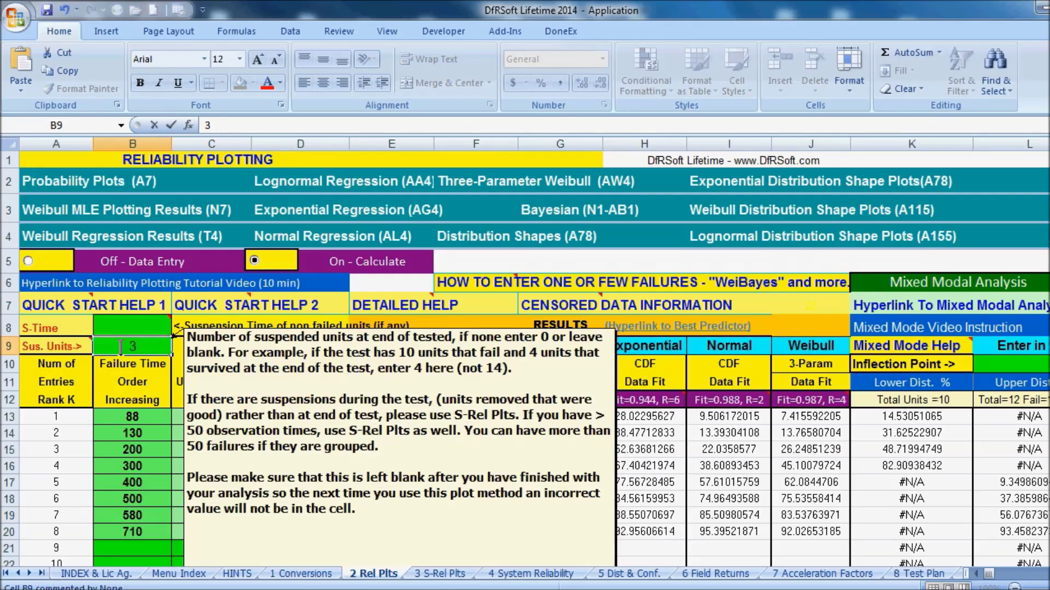
pyautogui.click(132, 547)
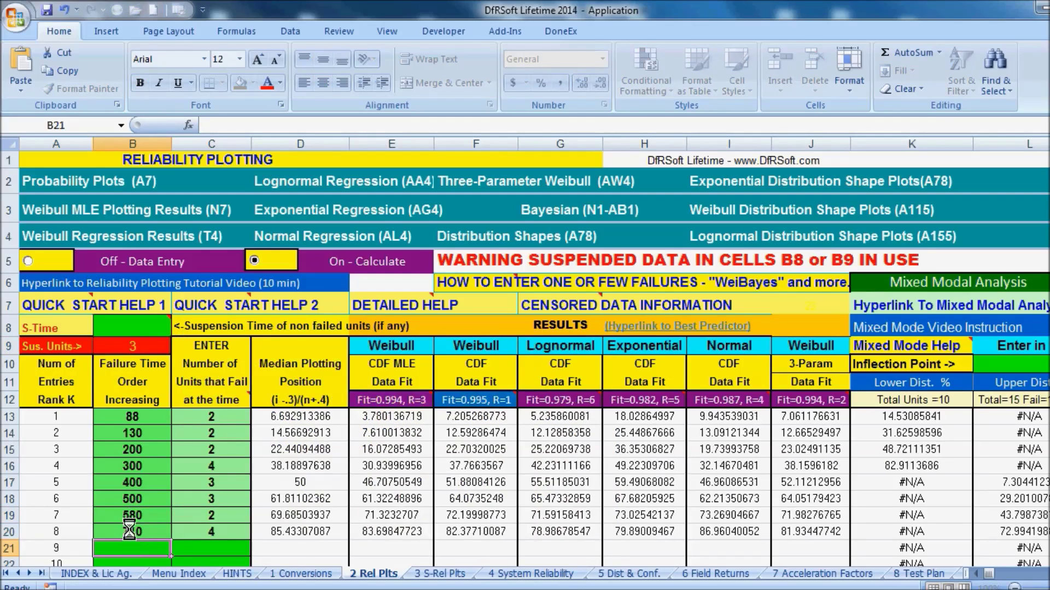
pyautogui.click(136, 329)
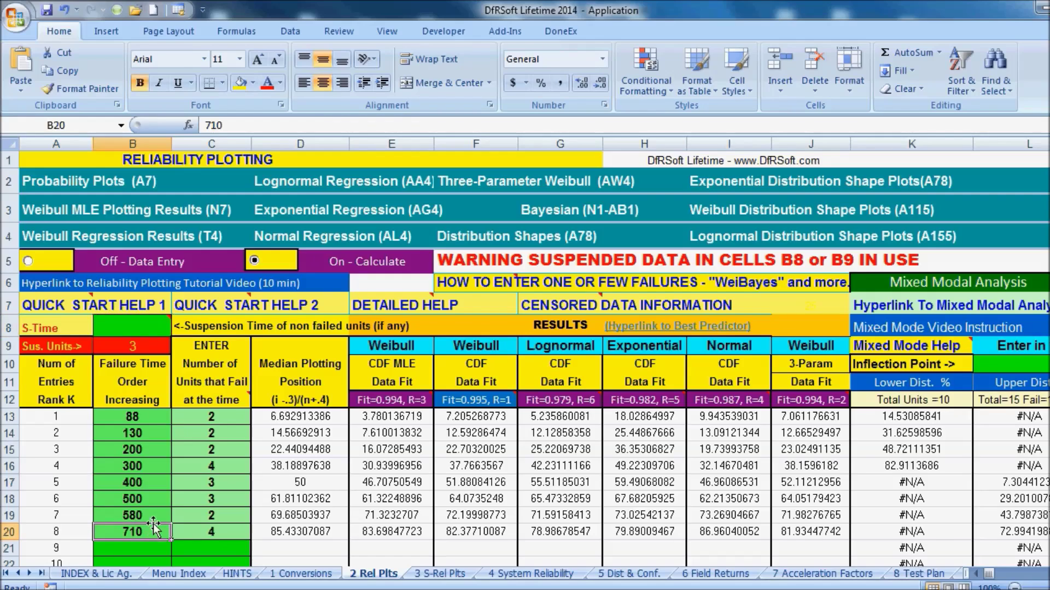
pyautogui.moveTo(118, 336)
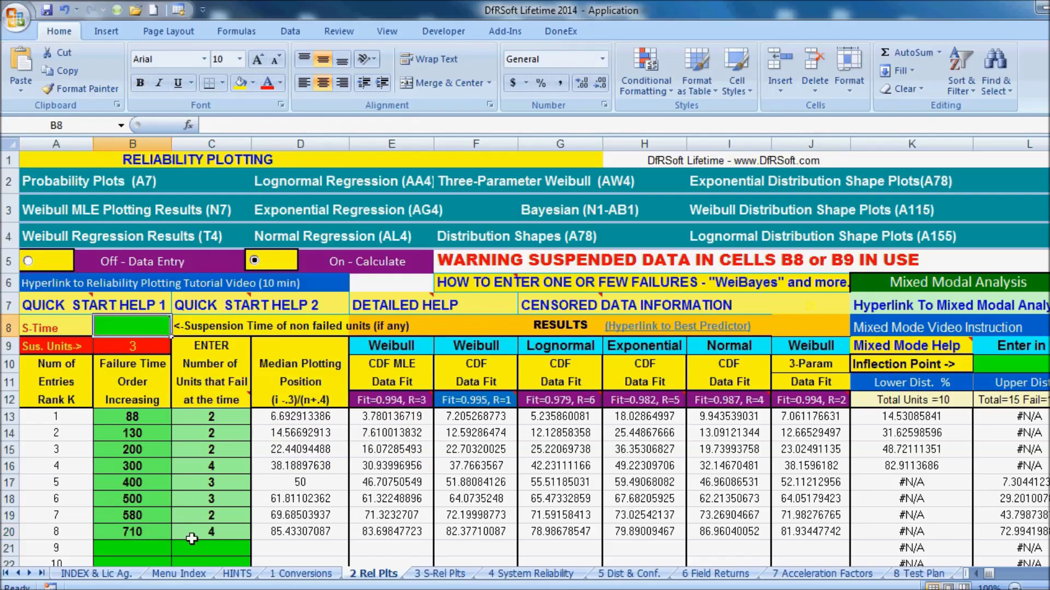
pyautogui.write('3000')
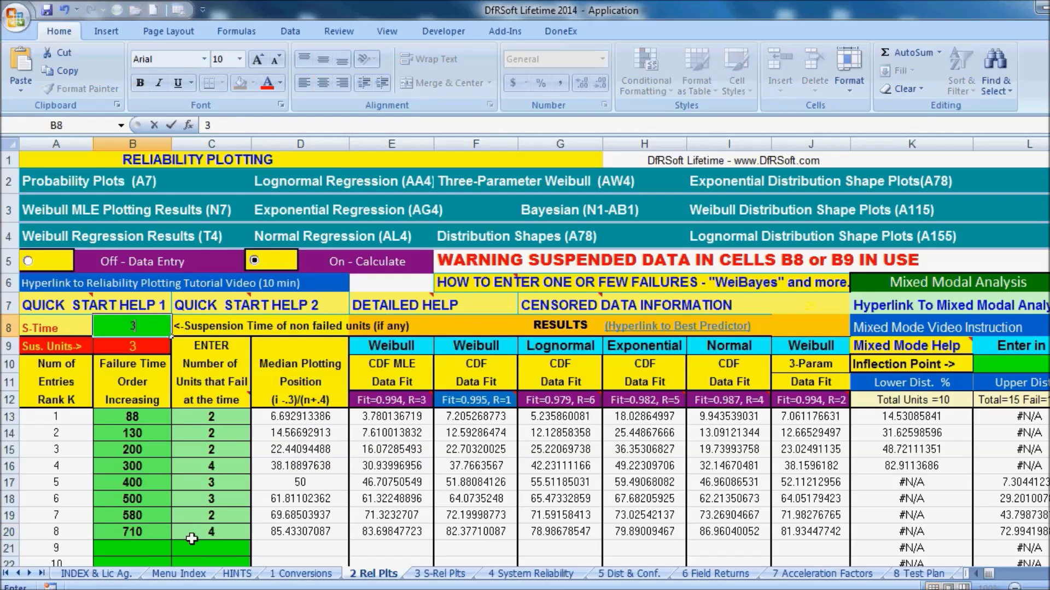
pyautogui.click(144, 561)
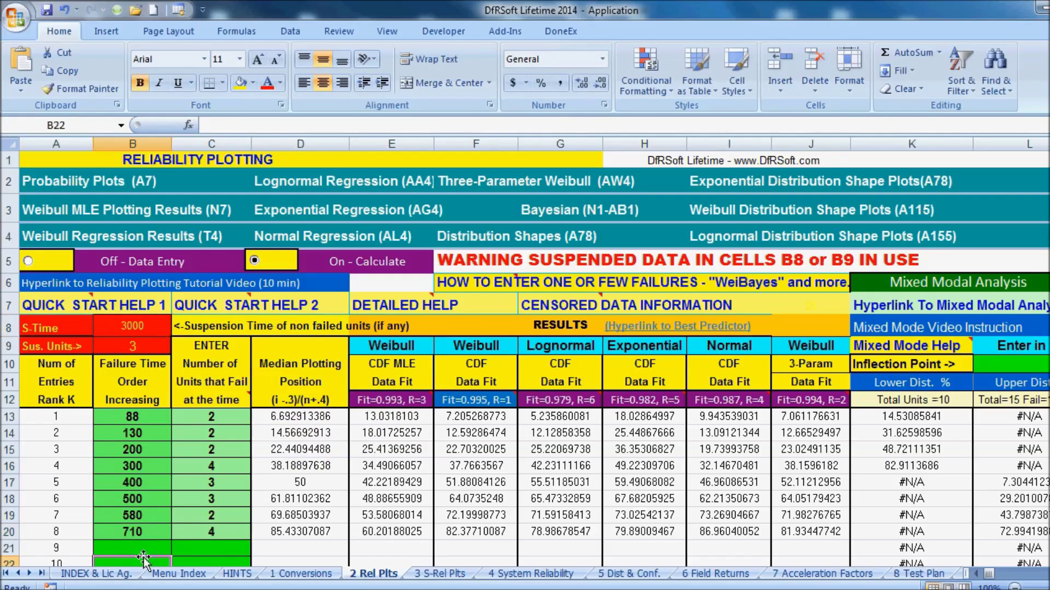
pyautogui.click(136, 325)
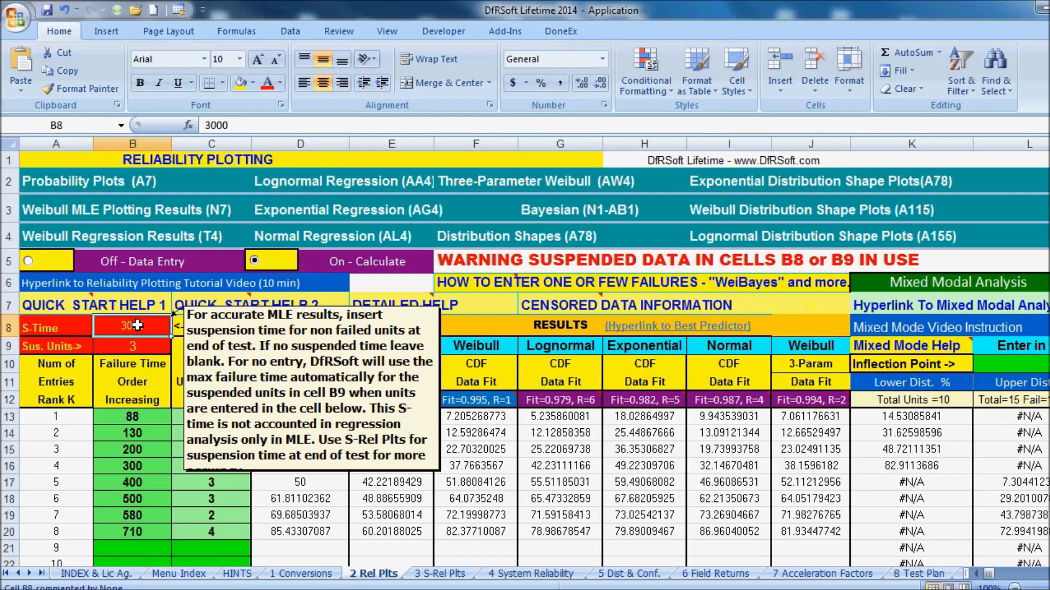
pyautogui.press('BackSpace')
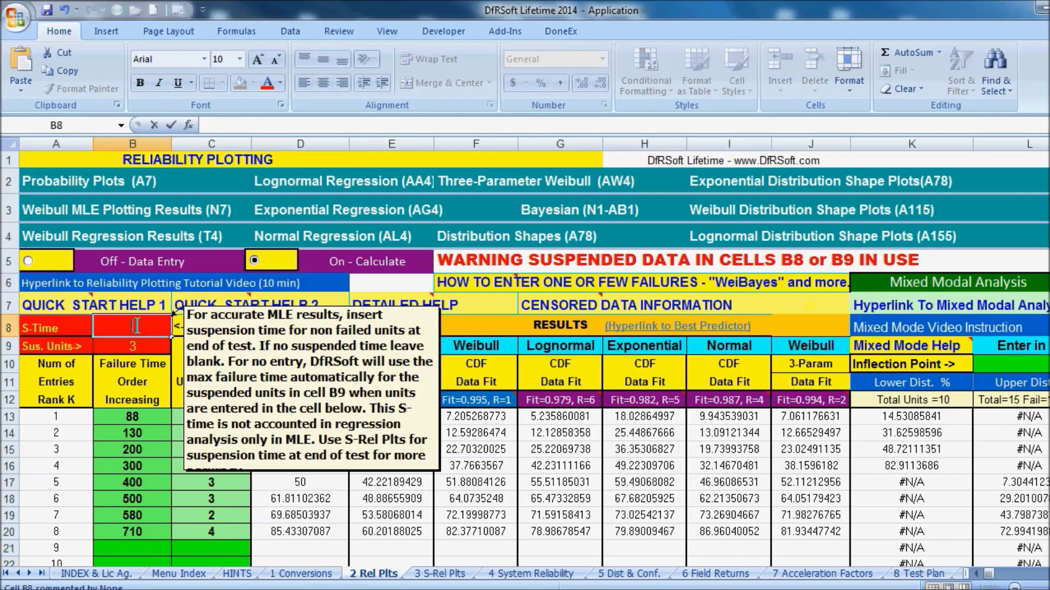
pyautogui.click(145, 549)
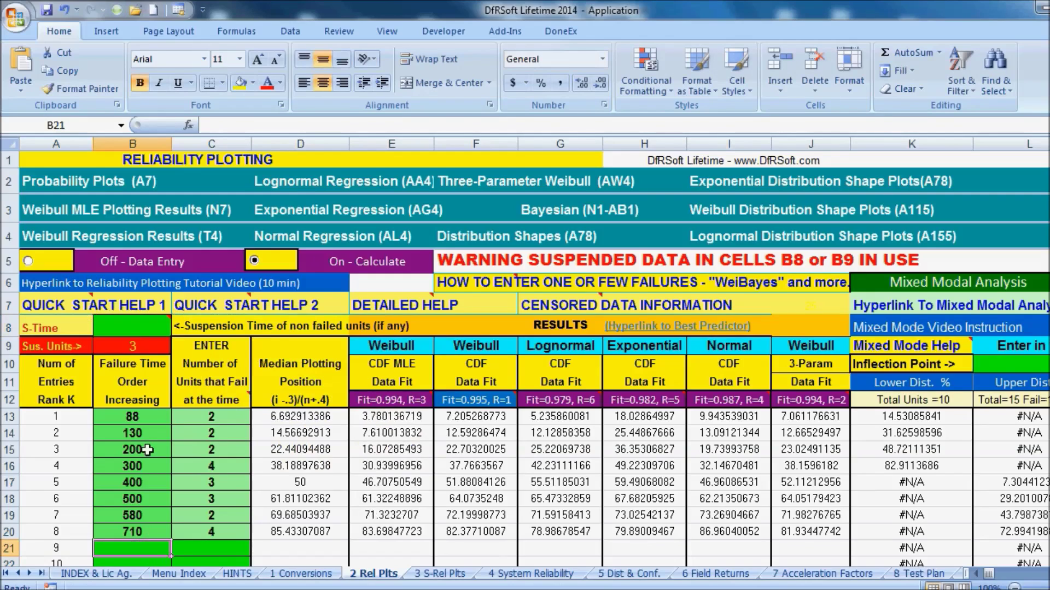
pyautogui.moveTo(156, 326)
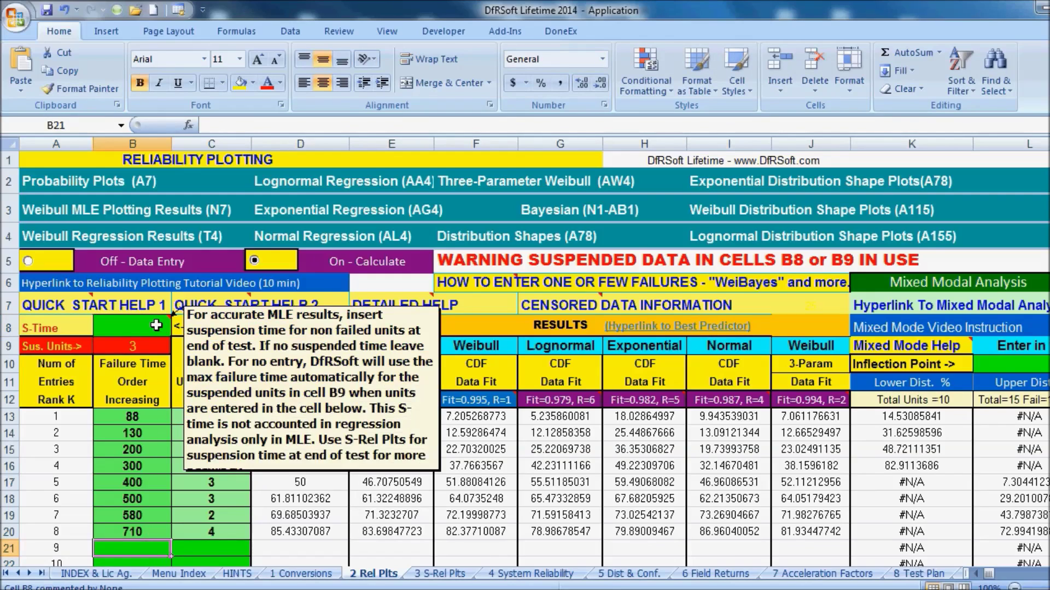
pyautogui.moveTo(141, 345)
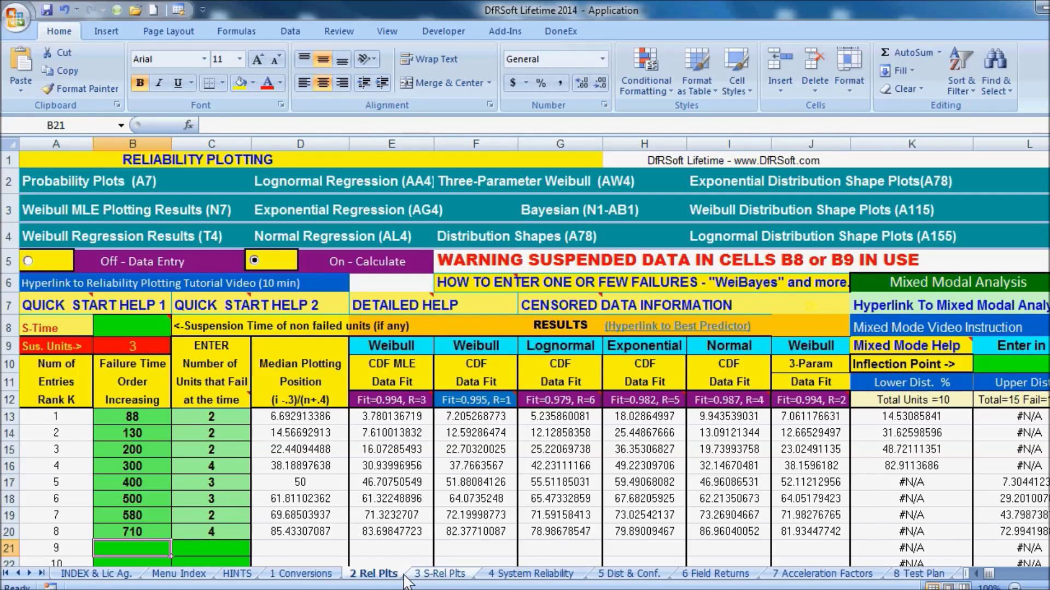
pyautogui.click(427, 575)
# On 2 Rel Plts, highlight the median plotting positions and Weibull CDF MLE and data fit columns.
pyautogui.click(380, 575)
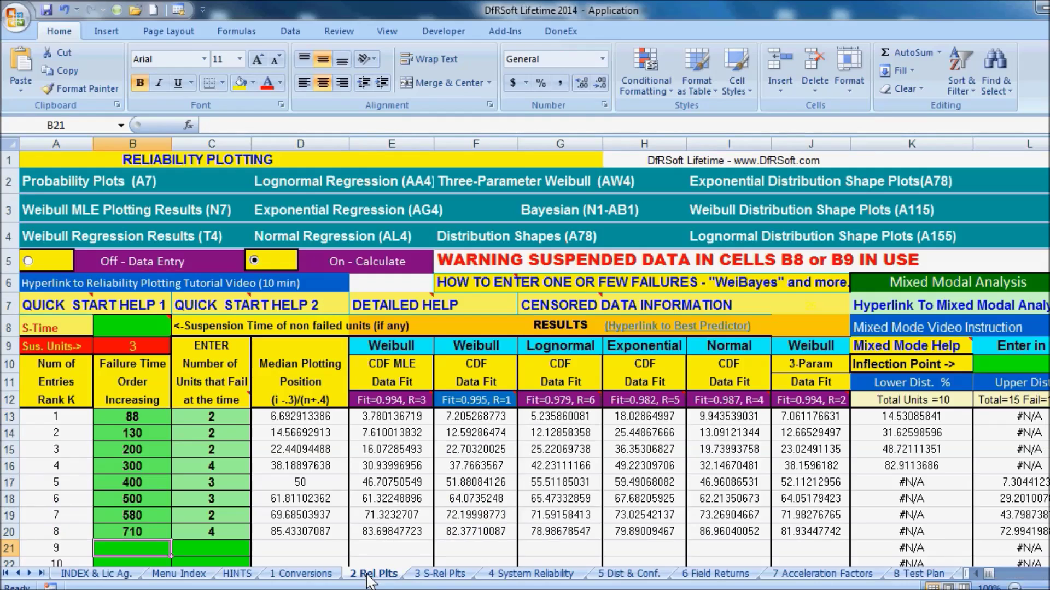
pyautogui.moveTo(288, 378); pyautogui.dragTo(781, 531)
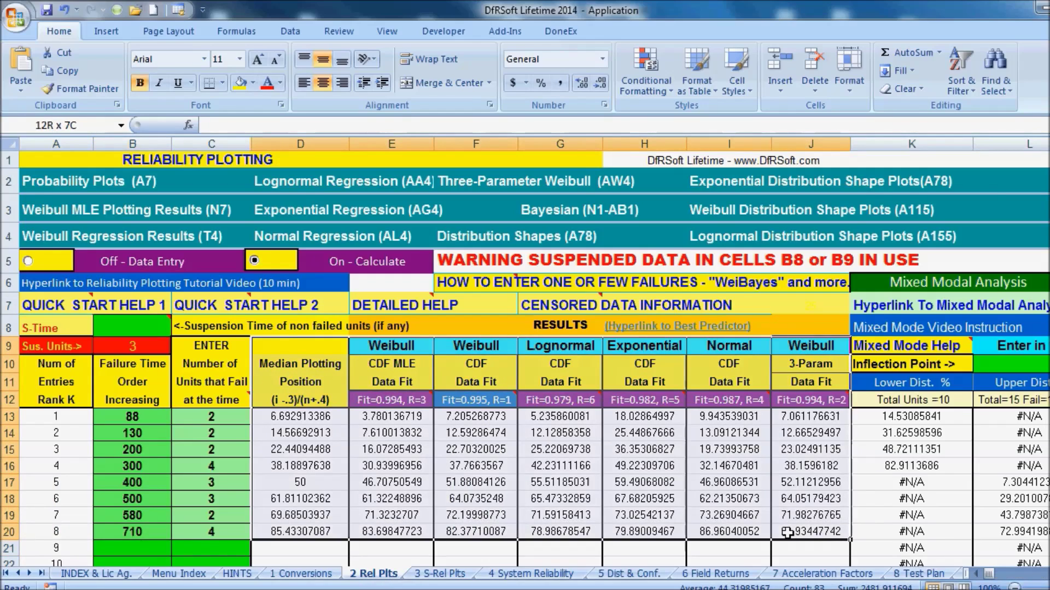
pyautogui.click(653, 504)
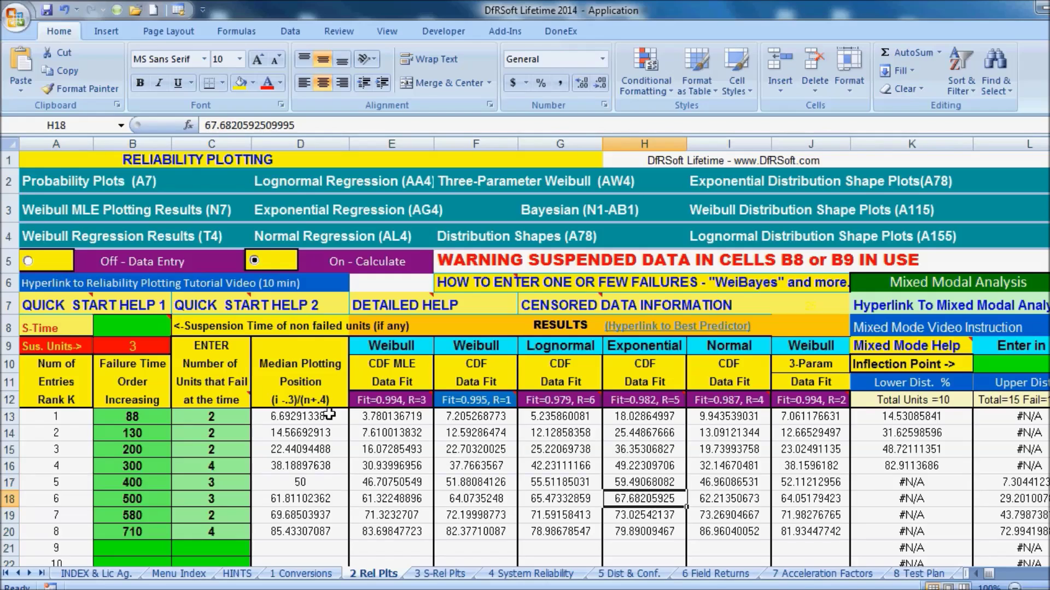
pyautogui.moveTo(329, 415); pyautogui.dragTo(327, 531)
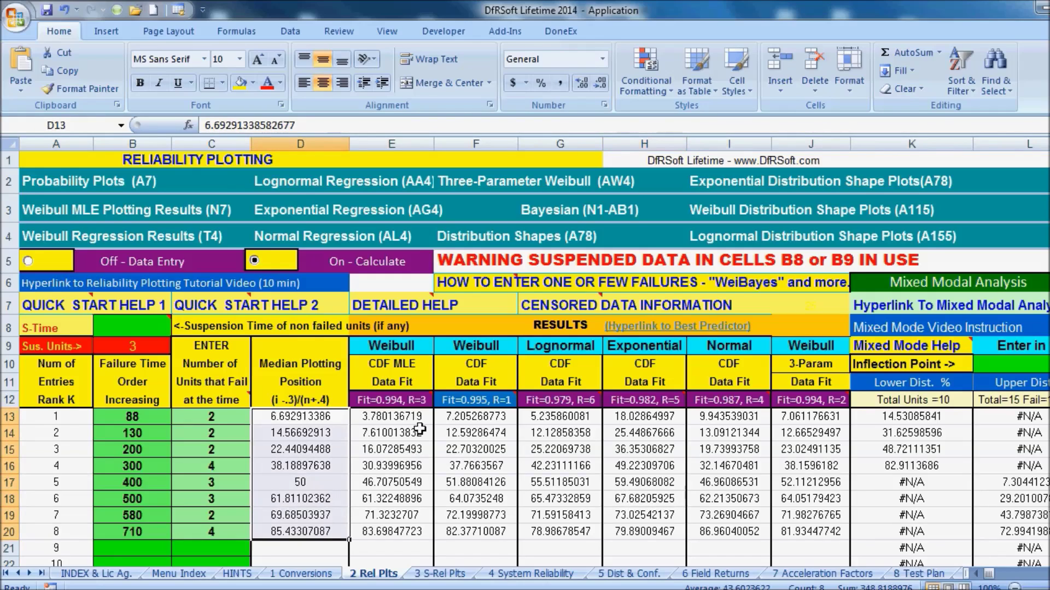
pyautogui.moveTo(417, 420); pyautogui.dragTo(408, 531)
pyautogui.moveTo(474, 422); pyautogui.dragTo(469, 533)
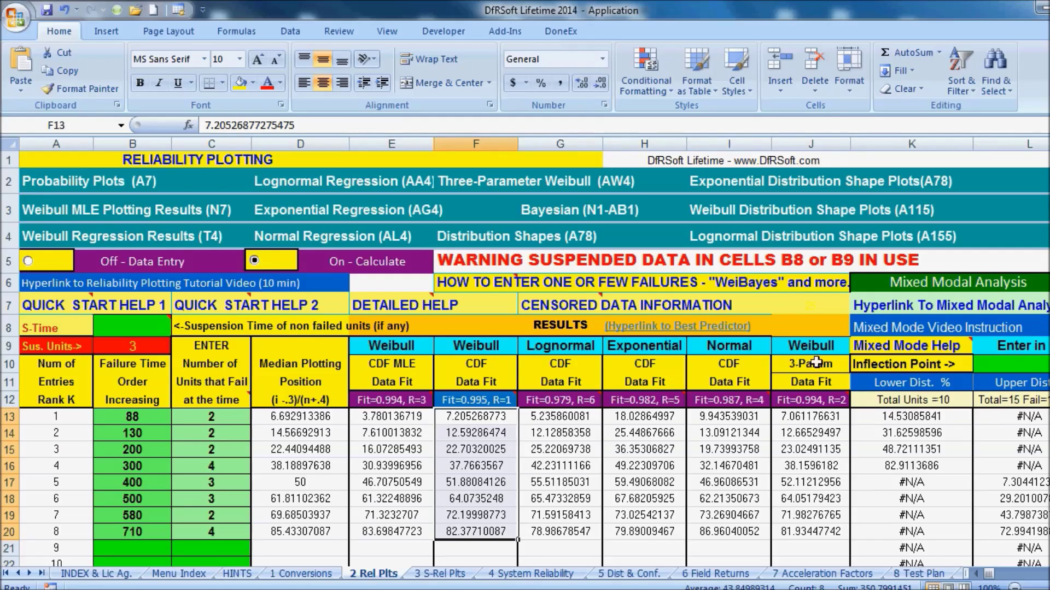
pyautogui.moveTo(806, 354); pyautogui.dragTo(445, 481)
pyautogui.moveTo(391, 350); pyautogui.dragTo(402, 515)
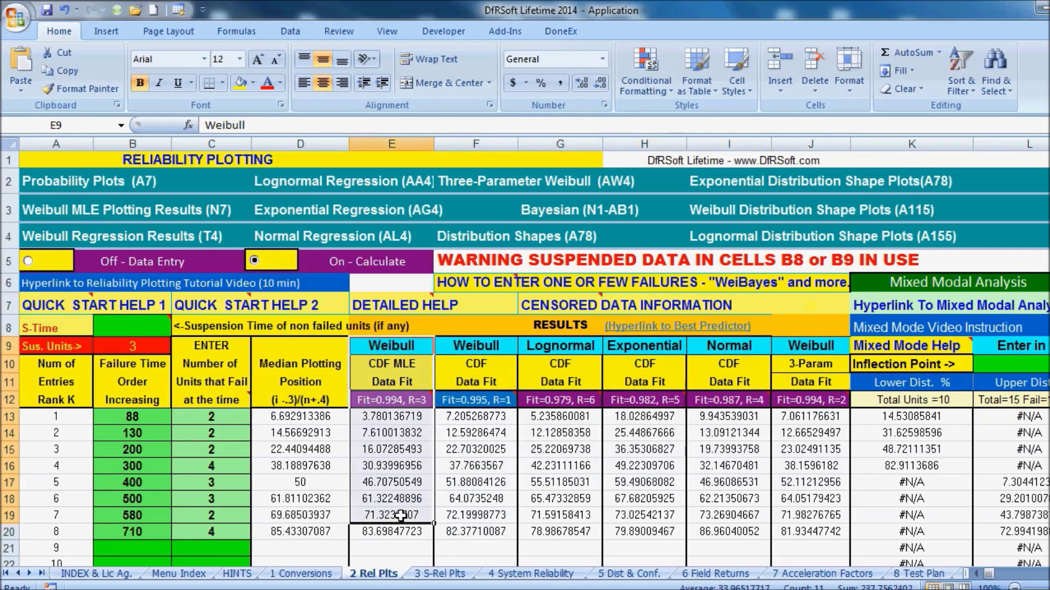
# Switch to 3 S-Rel Plts and highlight its median position and fit results block.
pyautogui.click(432, 574)
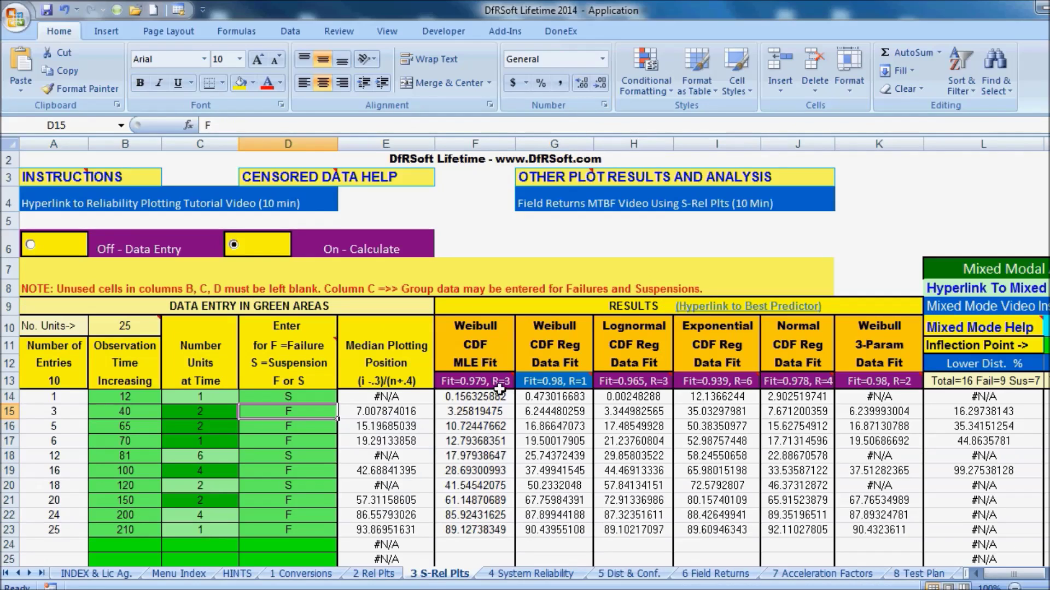
pyautogui.moveTo(391, 330); pyautogui.dragTo(877, 531)
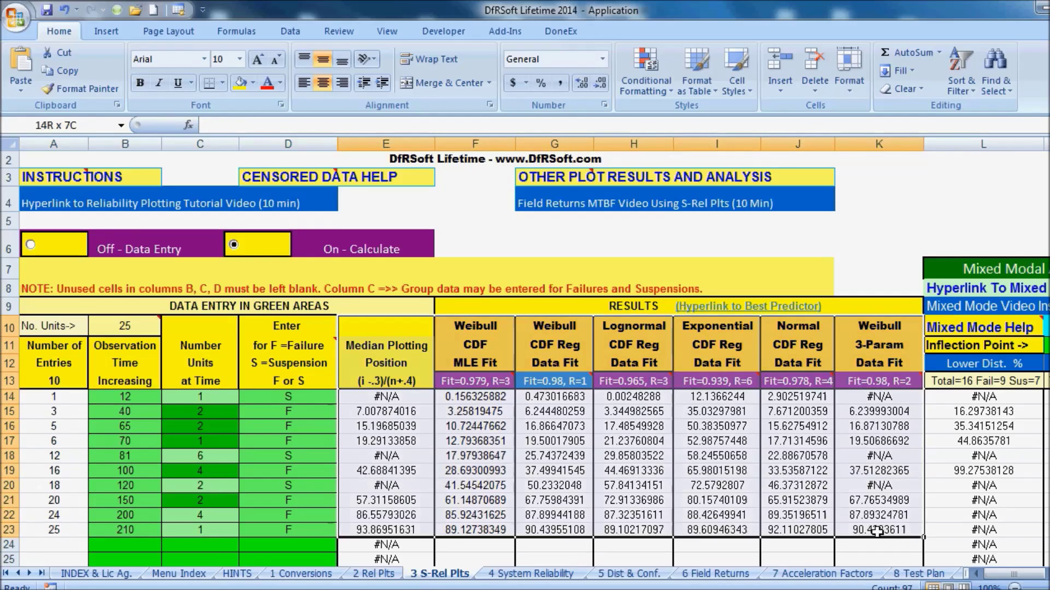
pyautogui.click(795, 473)
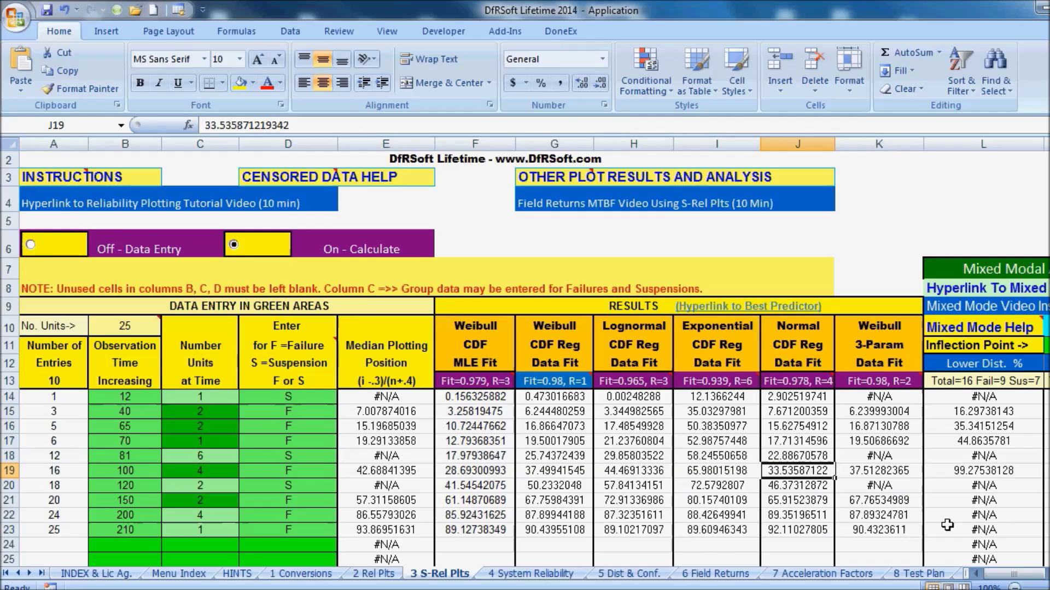
pyautogui.hscroll(4, 530, 351)
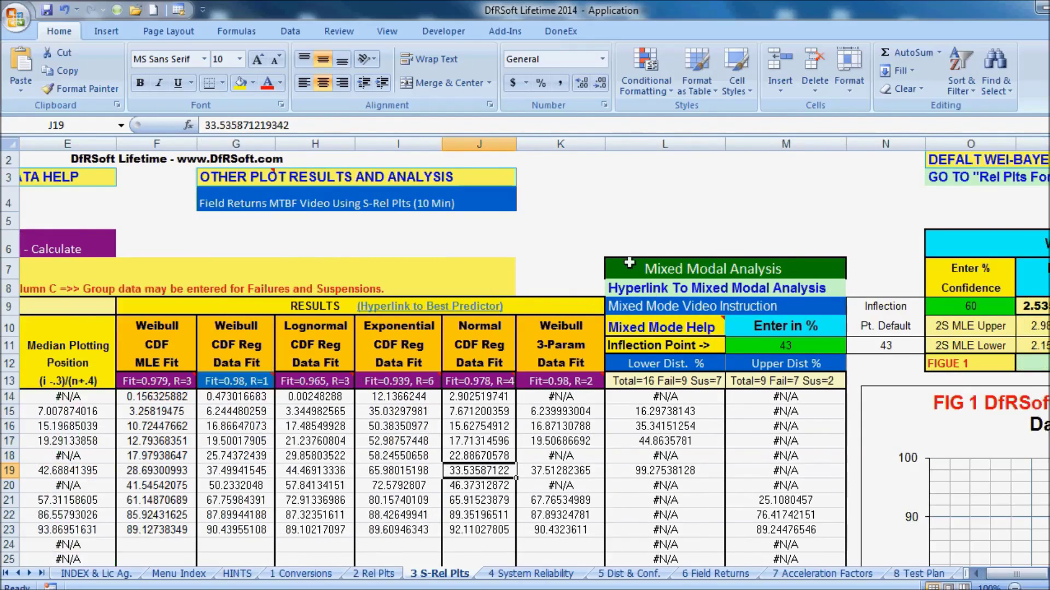
pyautogui.moveTo(629, 265); pyautogui.dragTo(755, 544)
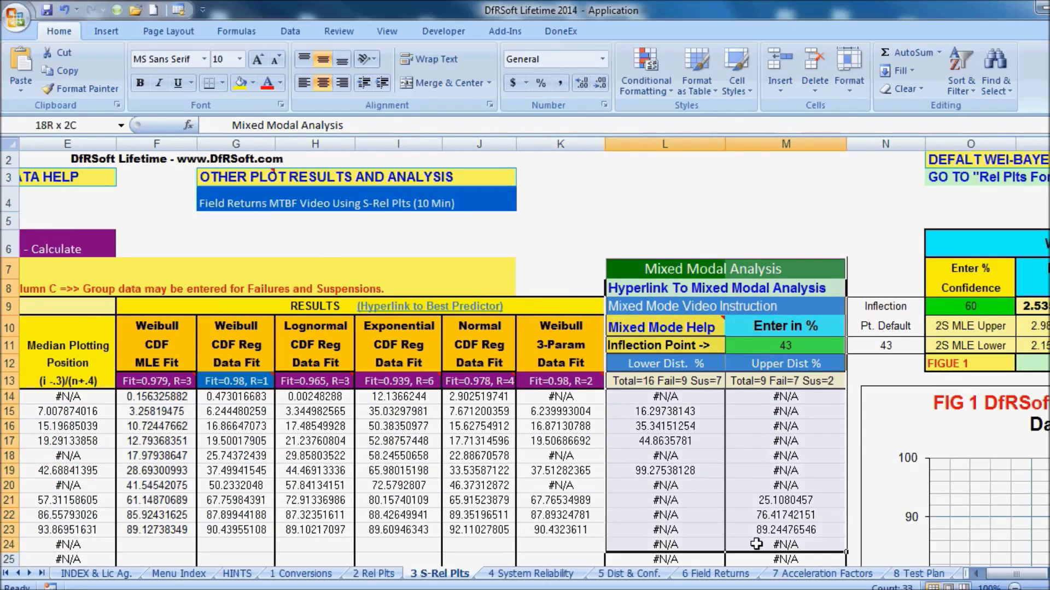
pyautogui.click(711, 177)
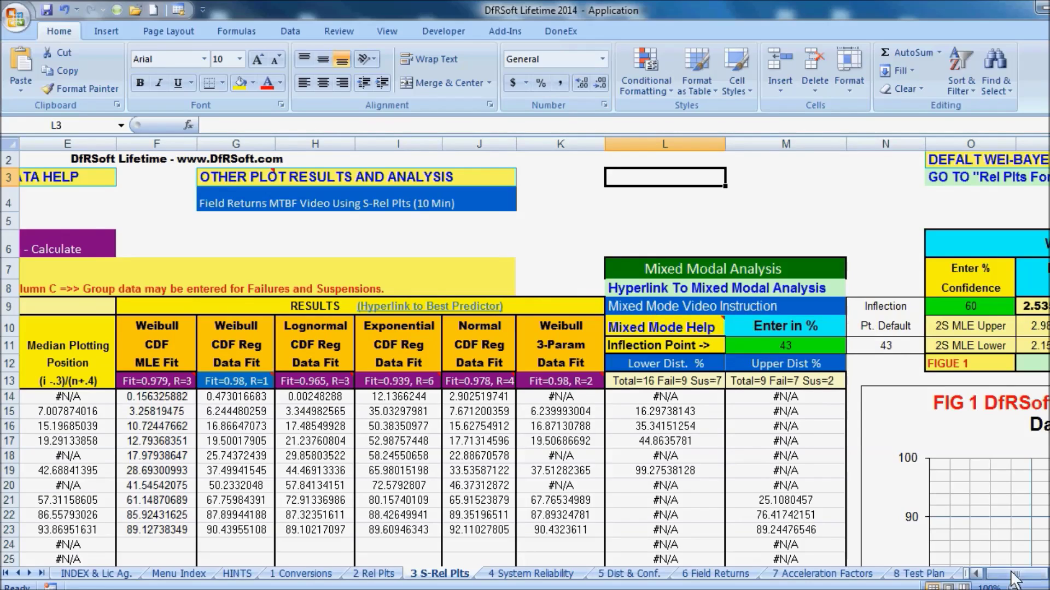
pyautogui.moveTo(1016, 574); pyautogui.dragTo(981, 582)
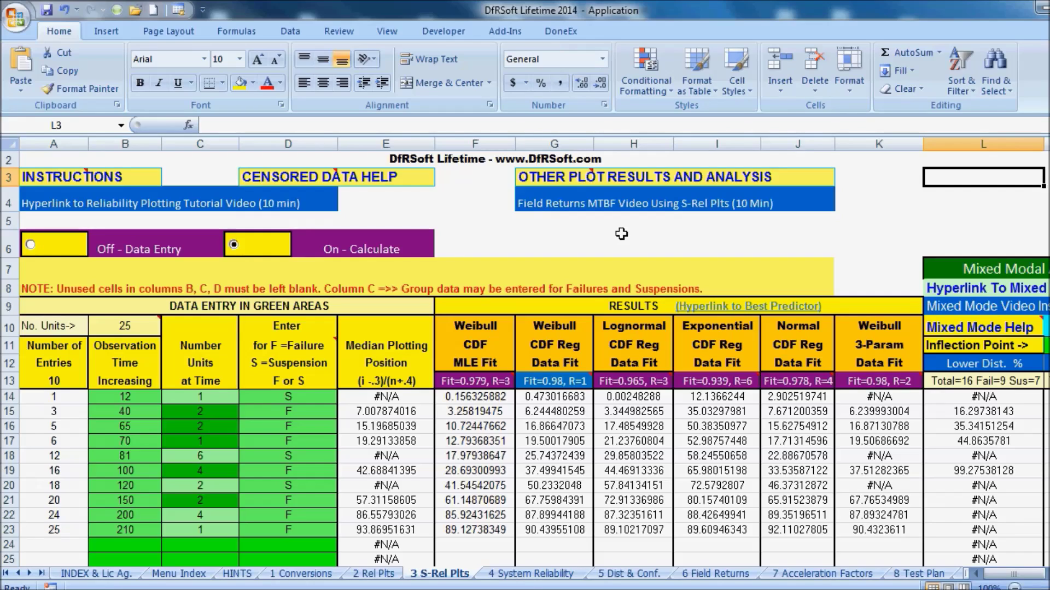
pyautogui.click(696, 575)
pyautogui.scroll(-3, 634, 542)
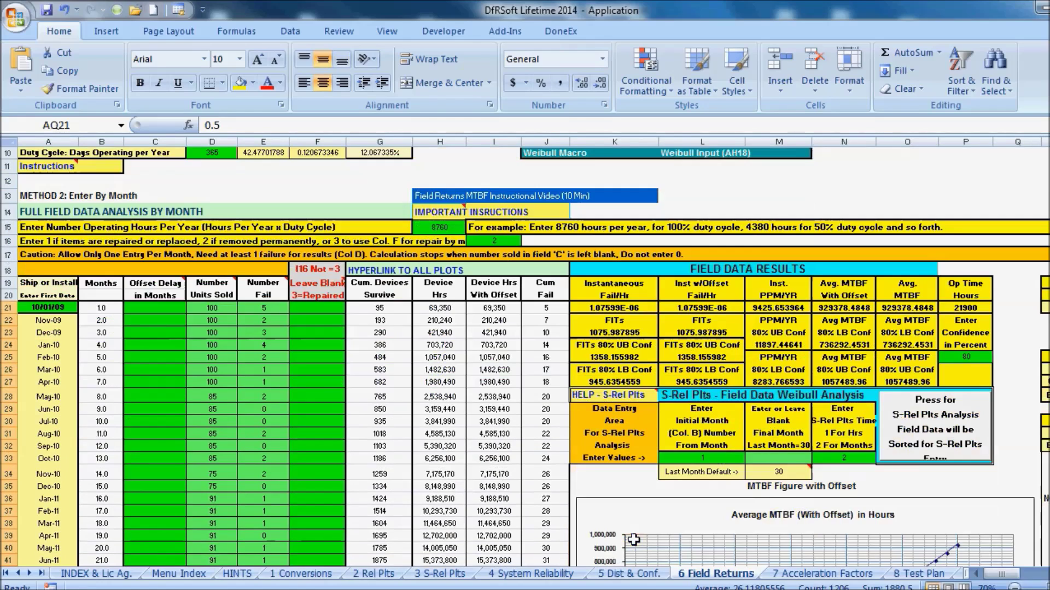
pyautogui.scroll(2, 637, 548)
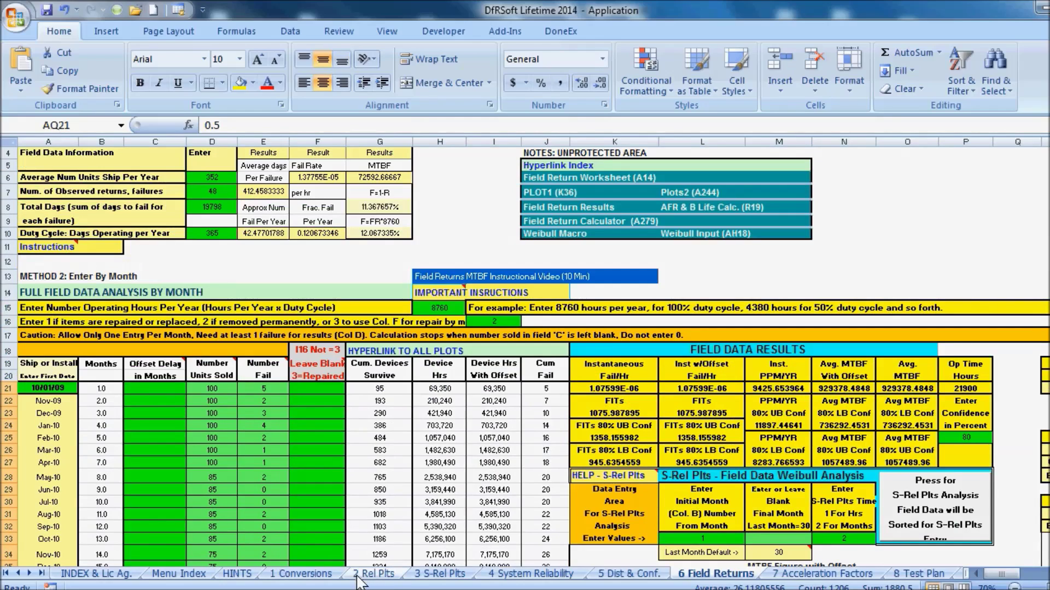
pyautogui.click(438, 577)
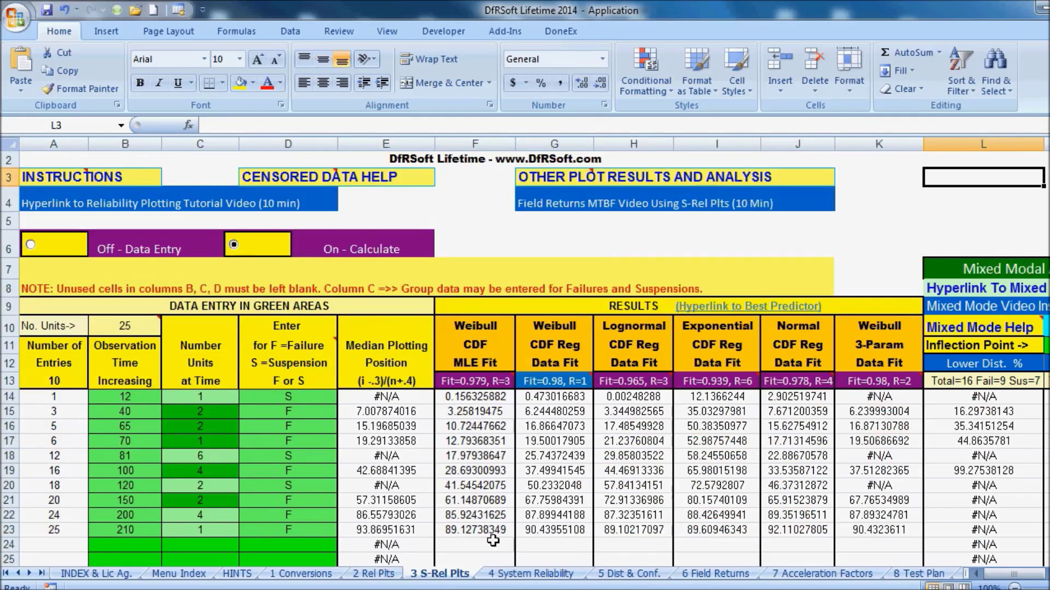
# Scroll right to the MLE table and FIG 1 chart, then return to 2 Rel Plts.
pyautogui.moveTo(1013, 579); pyautogui.dragTo(1012, 581)
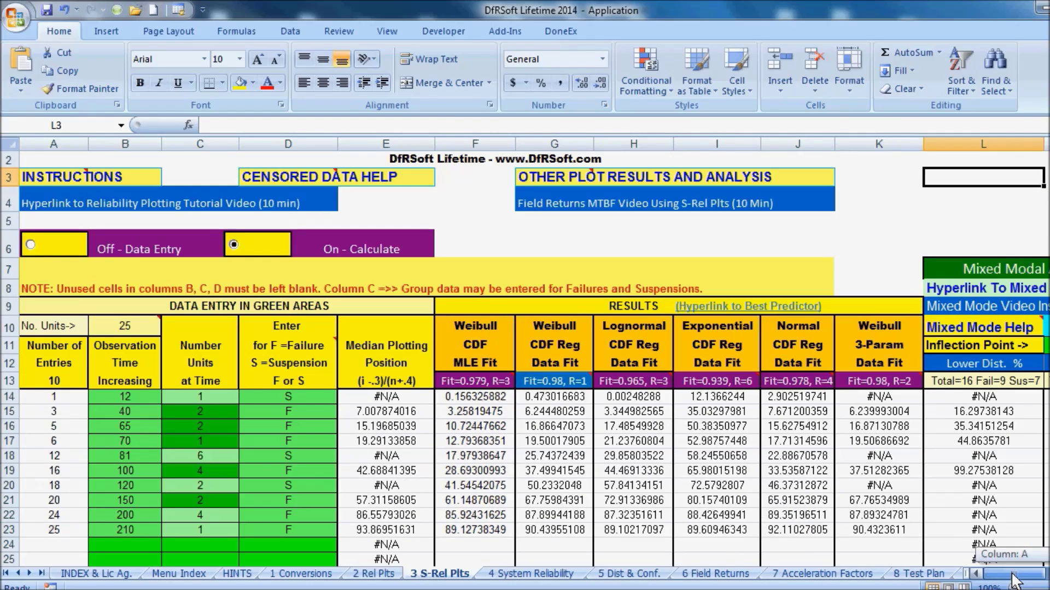
pyautogui.moveTo(1013, 581); pyautogui.dragTo(1010, 580)
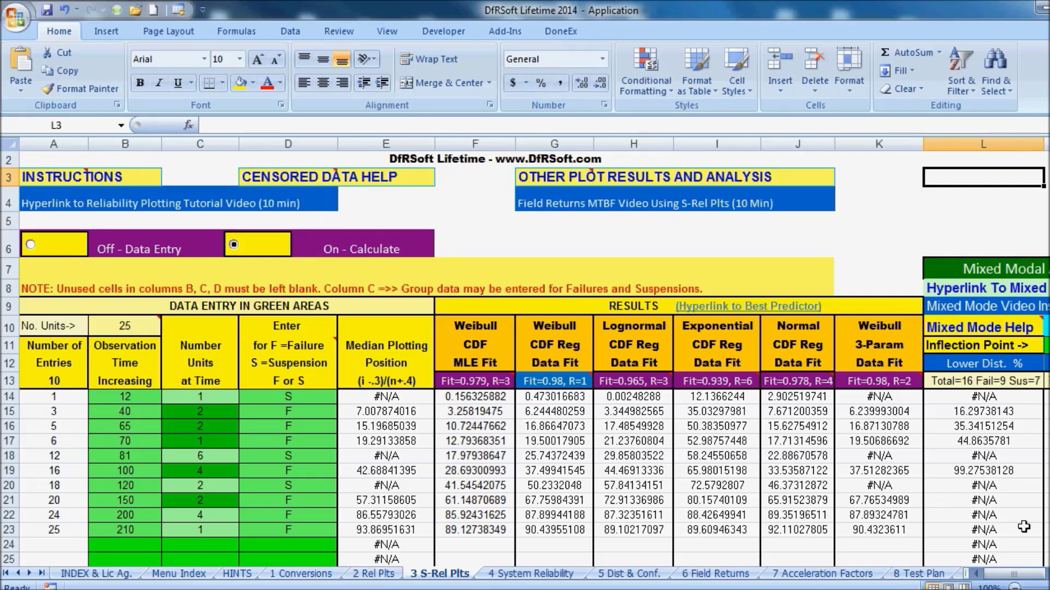
pyautogui.moveTo(1016, 573); pyautogui.dragTo(1034, 575)
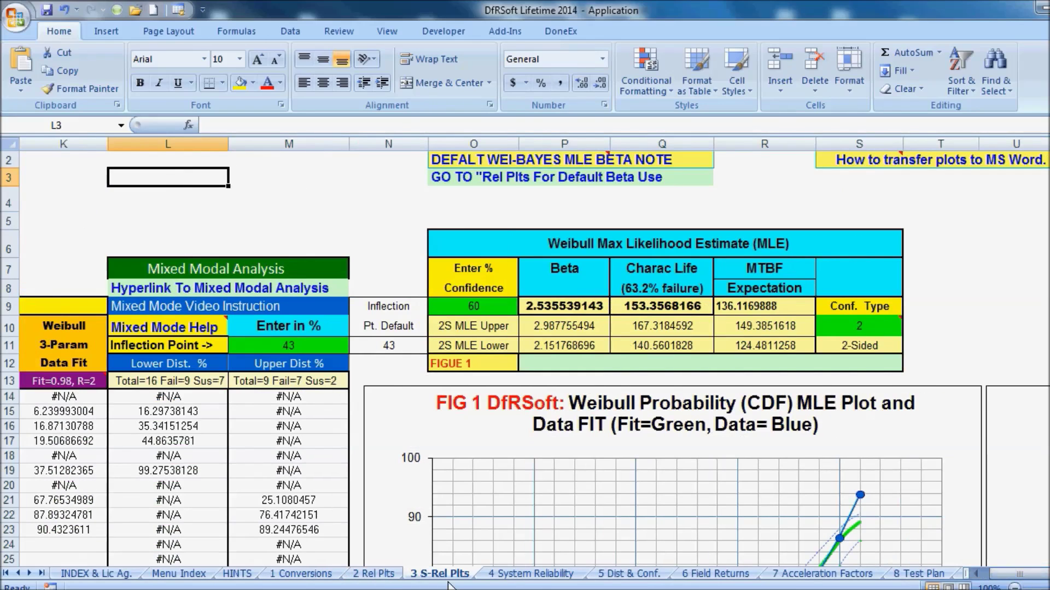
pyautogui.click(377, 573)
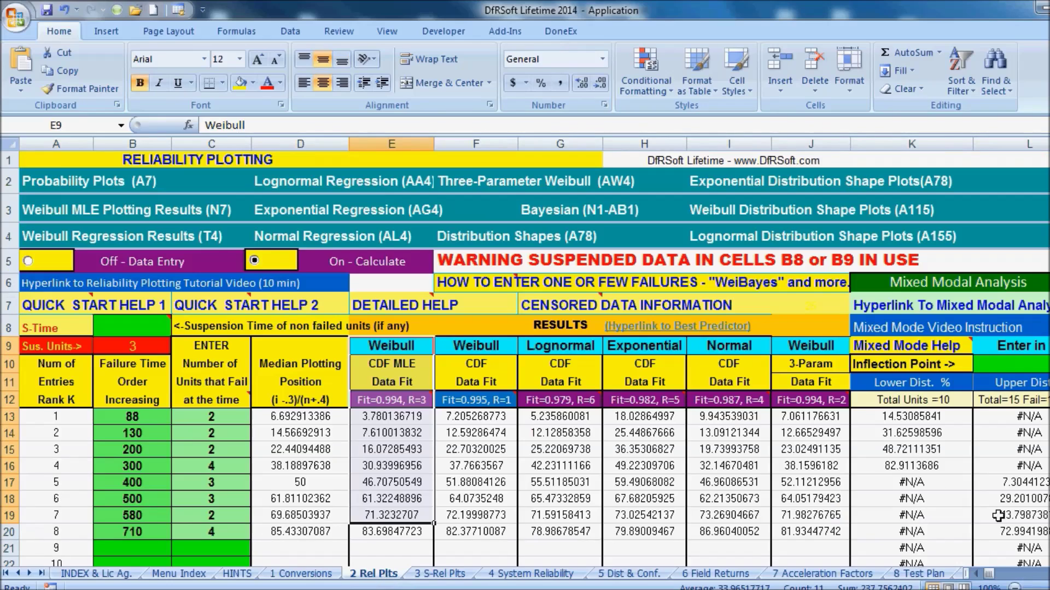
# Zoom 2 Rel Plts out to 50%, scroll right across FIG1–FIG7, then scroll back left.
pyautogui.hscroll(9, 533, 355)
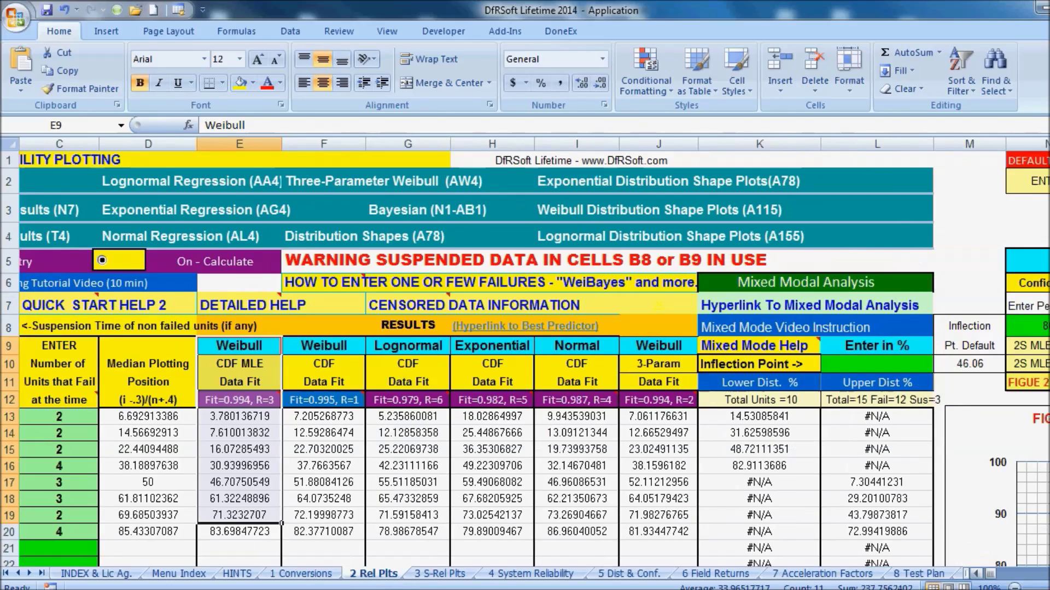
pyautogui.hscroll(3, 534, 355)
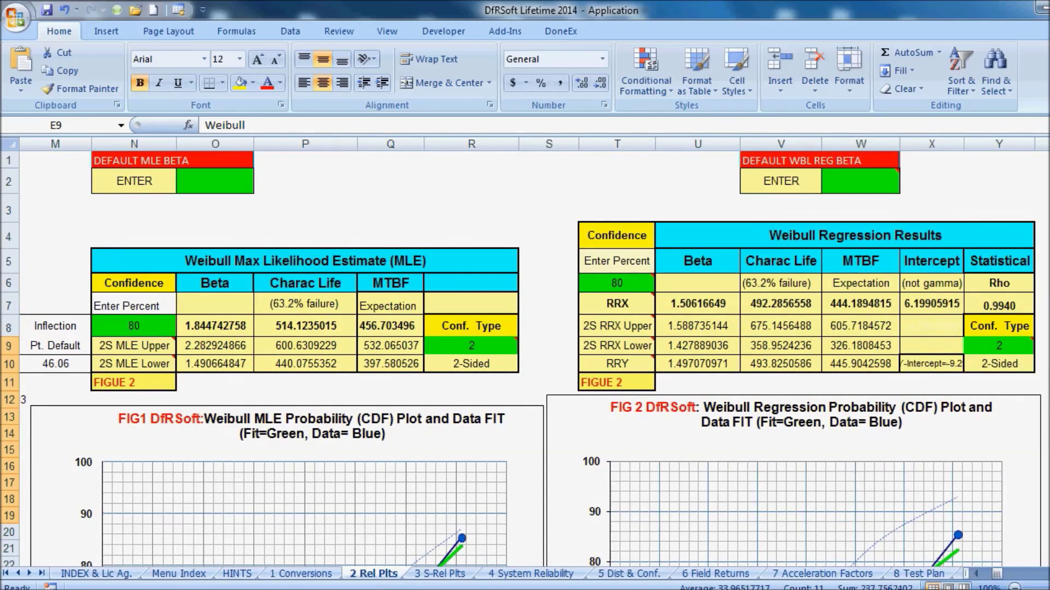
pyautogui.doubleClick(1014, 586)
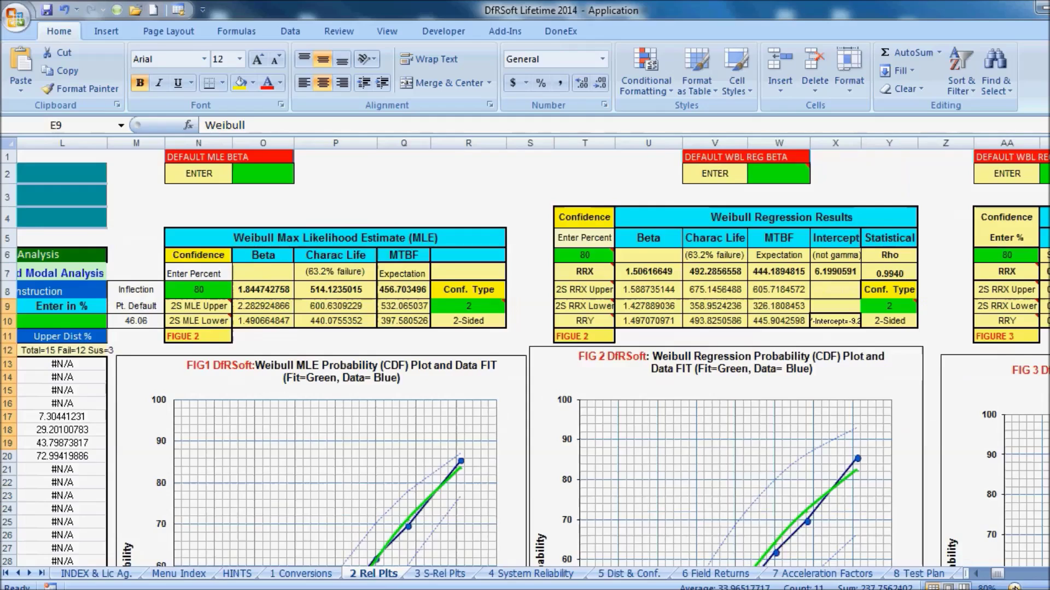
pyautogui.click(1015, 586)
pyautogui.click(1014, 586)
pyautogui.click(1014, 586)
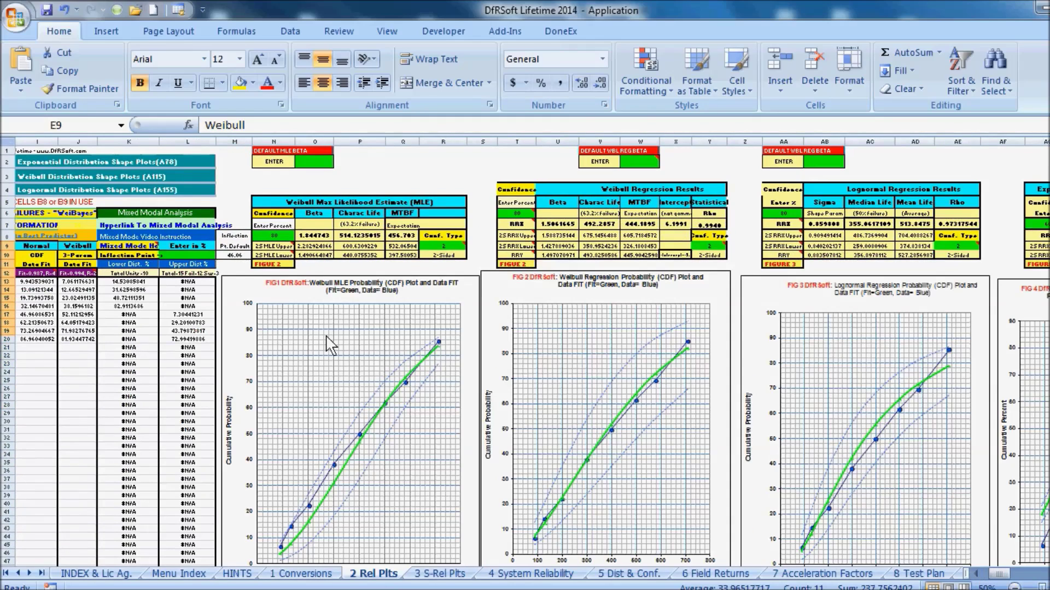
pyautogui.scroll(-1, 363, 393)
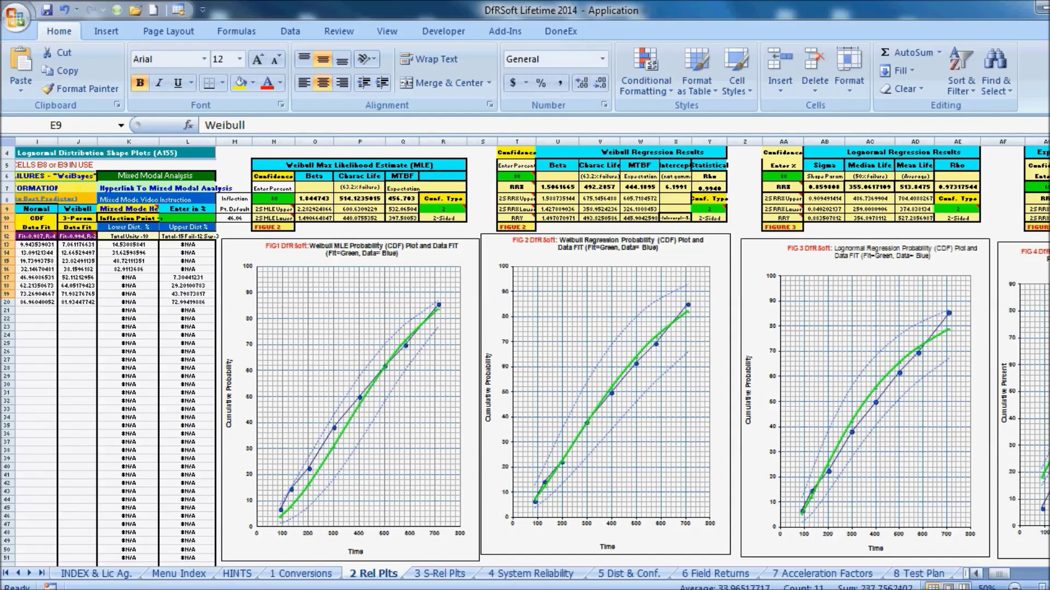
pyautogui.hscroll(10, 525, 350)
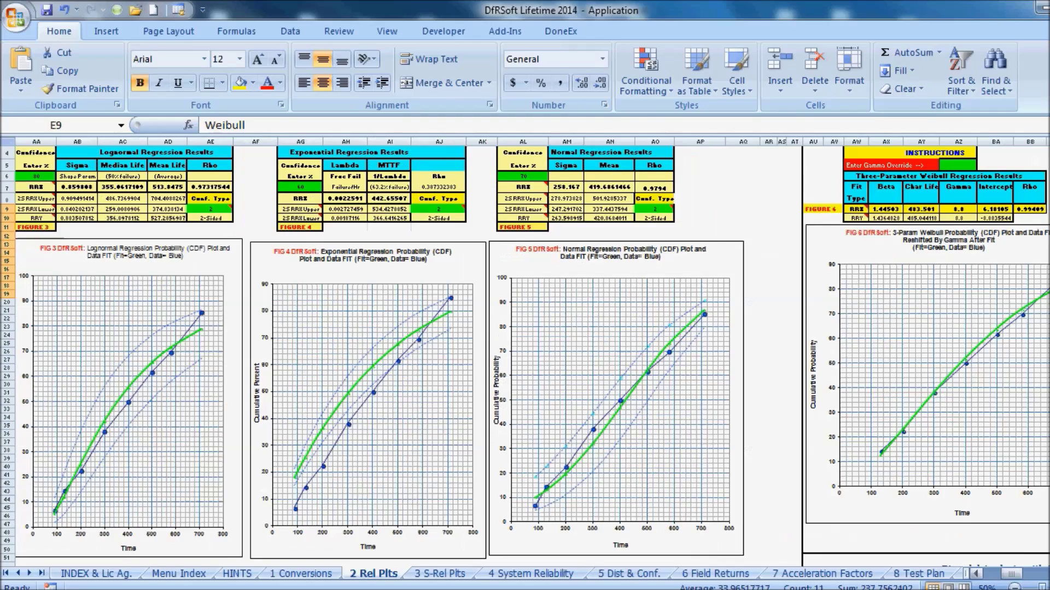
pyautogui.hscroll(1, 525, 349)
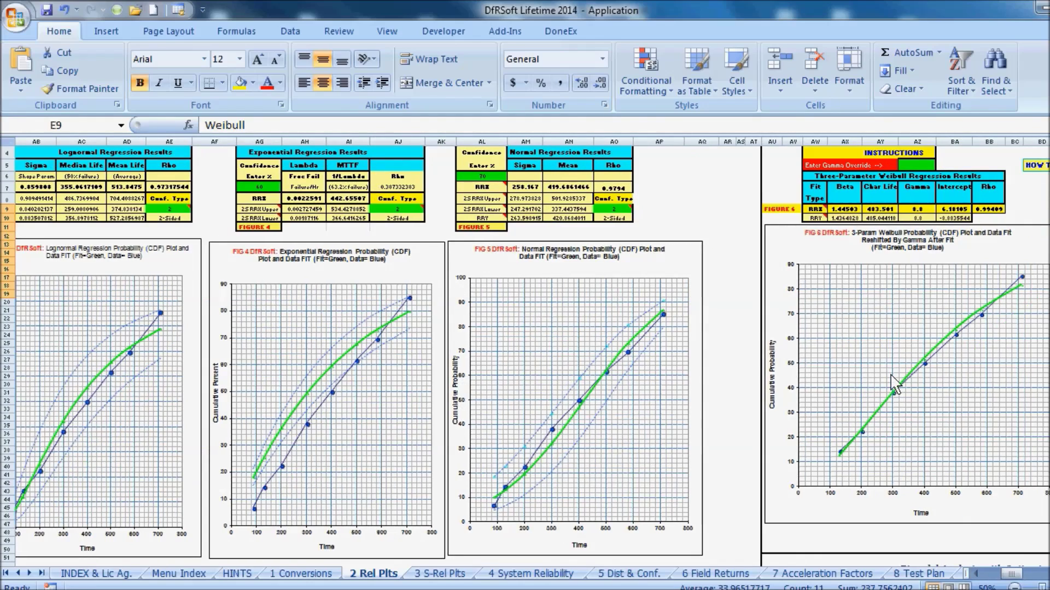
pyautogui.hscroll(5, 524, 349)
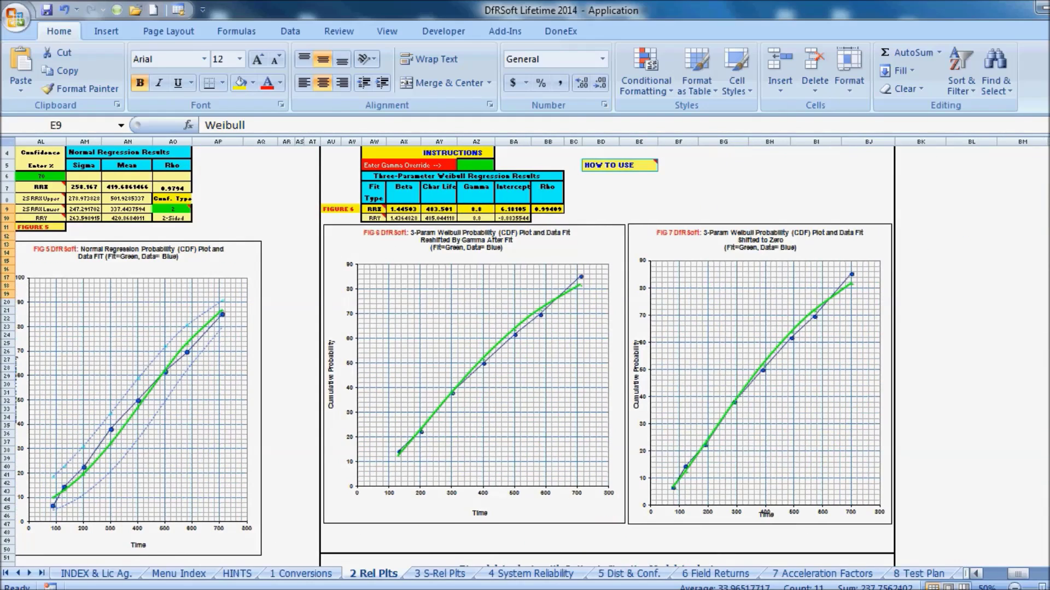
pyautogui.moveTo(1017, 574); pyautogui.dragTo(992, 583)
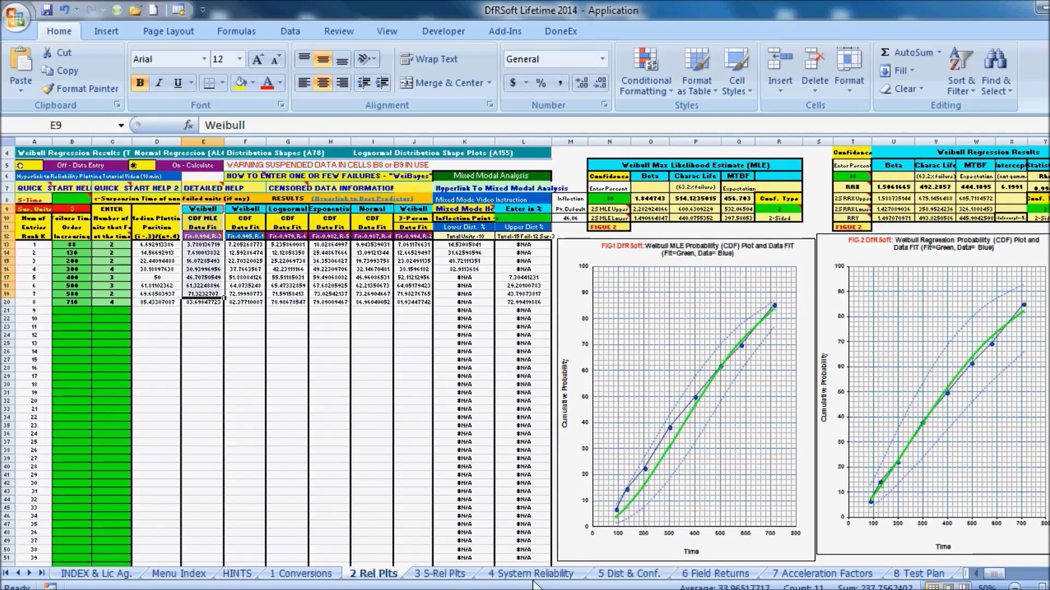
# View 3 S-Rel Plts zoomed out to about 40%, then go back to 2 Rel Plts.
pyautogui.click(440, 574)
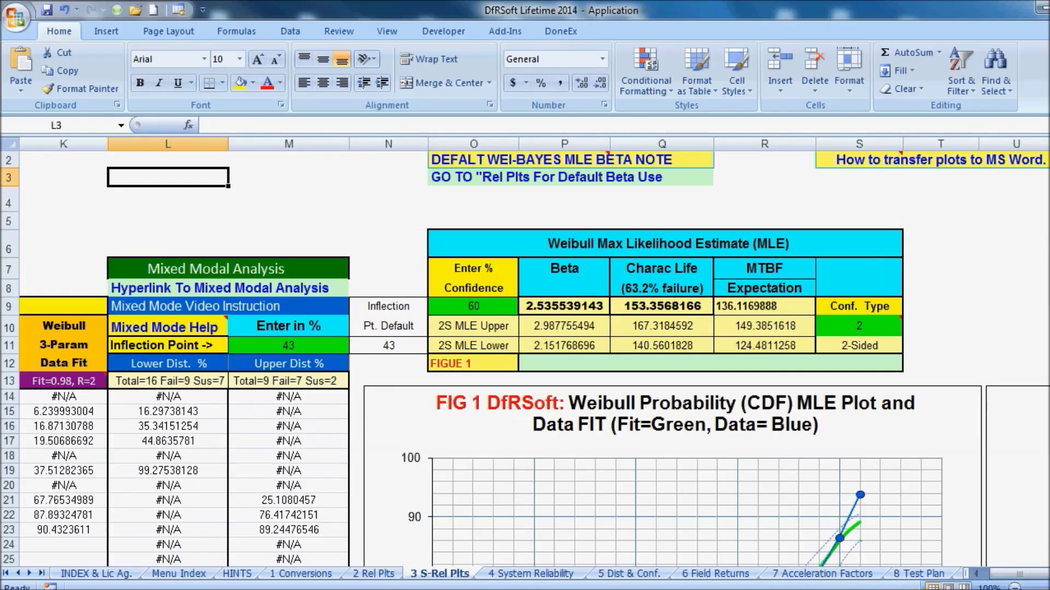
pyautogui.click(1015, 586)
pyautogui.click(1016, 586)
pyautogui.click(1015, 586)
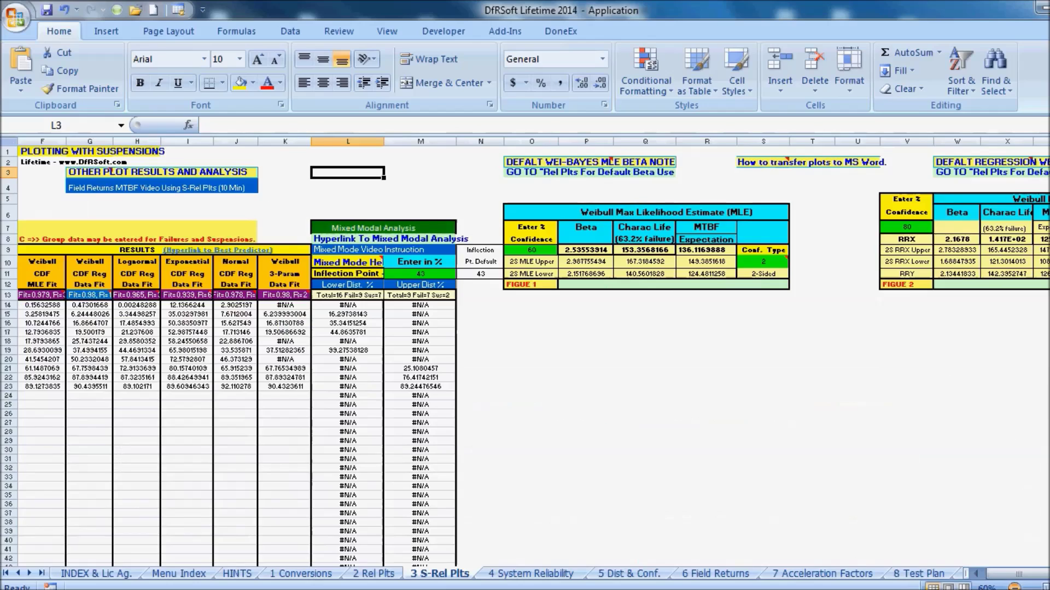
pyautogui.click(1015, 586)
pyautogui.click(1016, 586)
pyautogui.click(1016, 586)
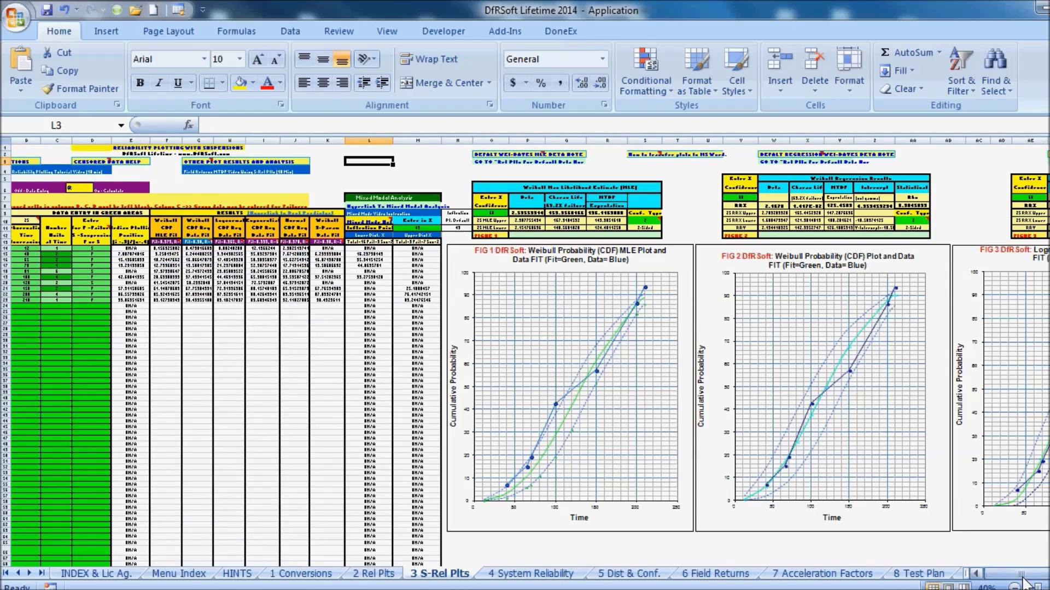
pyautogui.moveTo(1021, 575)
pyautogui.mouseDown()
pyautogui.moveTo(1038, 584)
pyautogui.moveTo(1020, 581)
pyautogui.mouseUp()
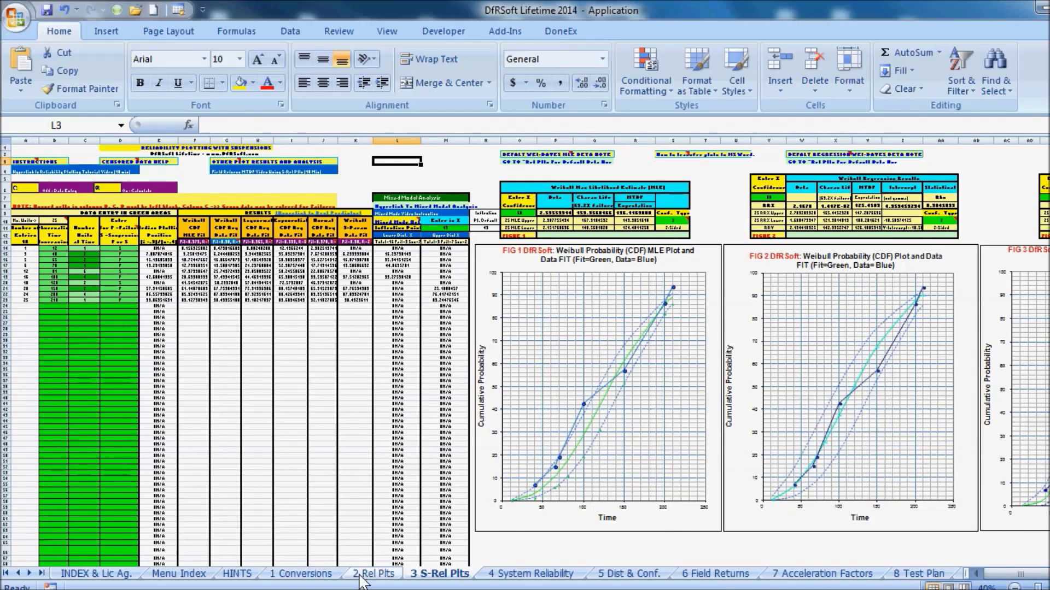
pyautogui.click(362, 577)
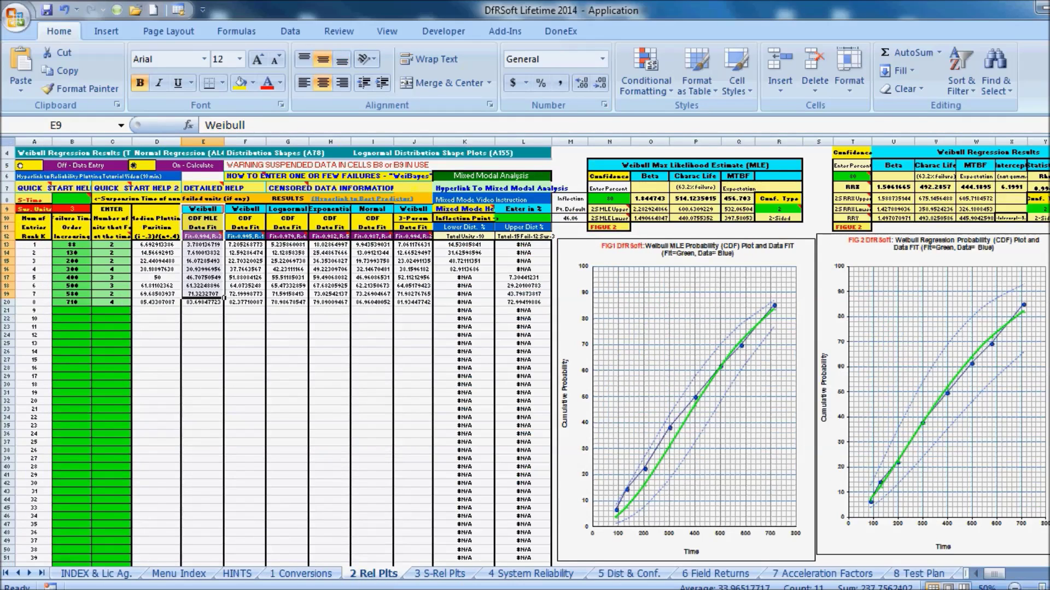
# Zoom 2 Rel Plts in to 110% and scroll around the Weibull MLE and regression results.
pyautogui.click(1043, 587)
pyautogui.click(1042, 587)
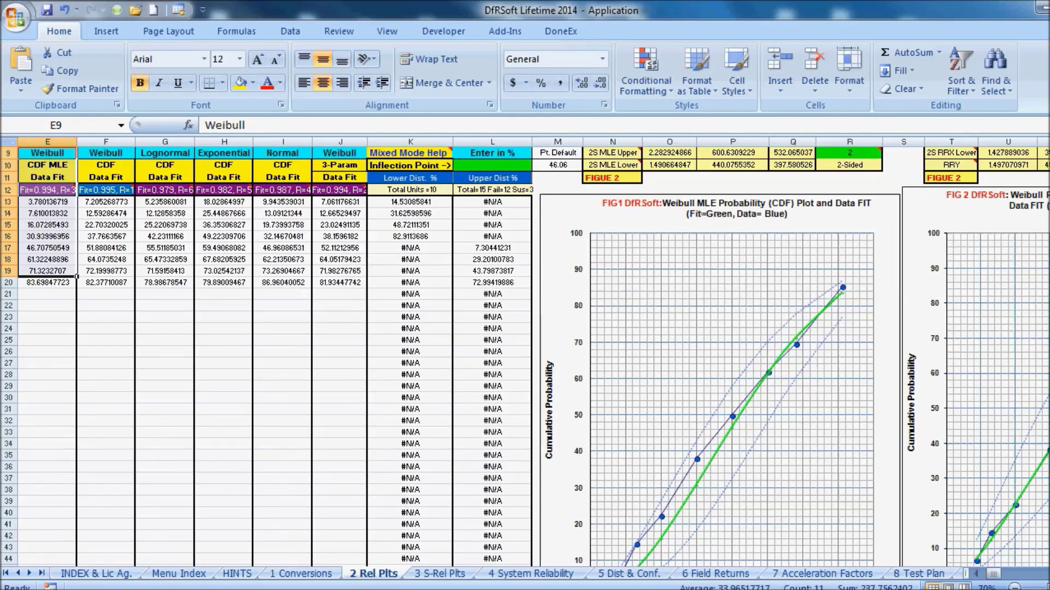
pyautogui.scroll(3, 525, 355)
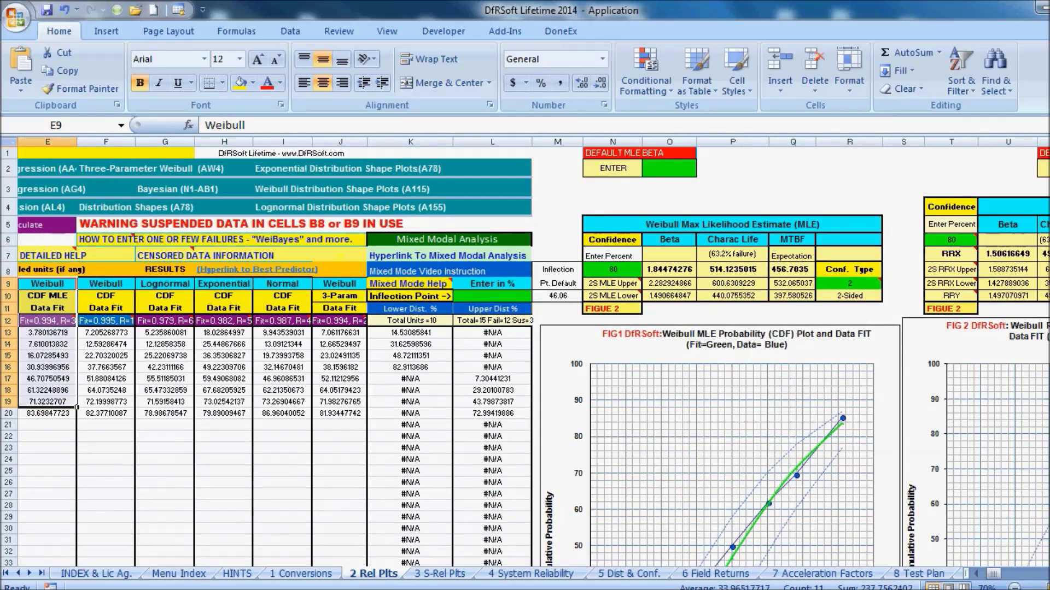
pyautogui.click(1042, 588)
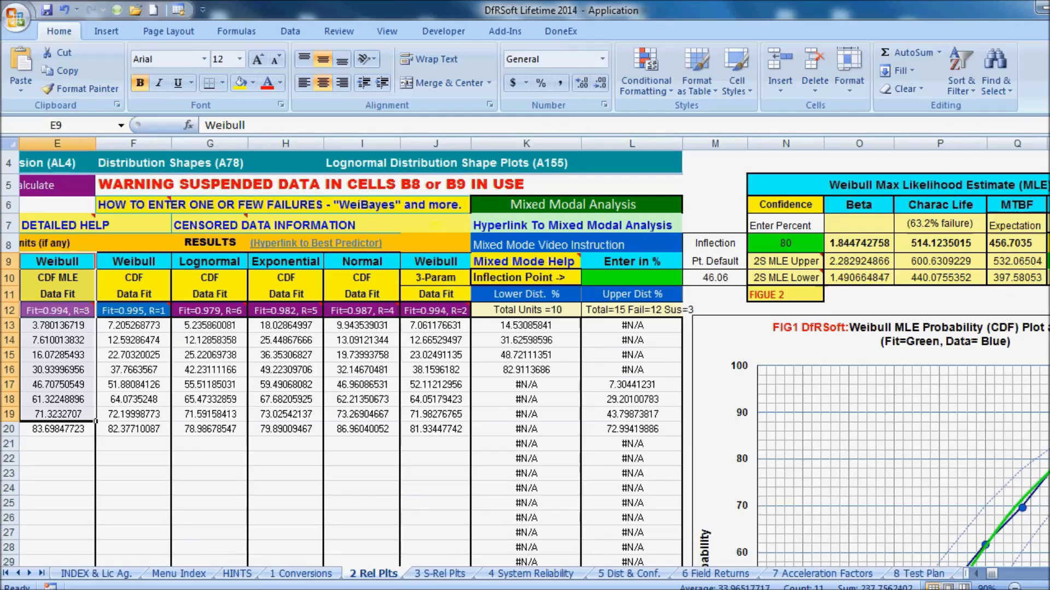
pyautogui.hscroll(5, 525, 355)
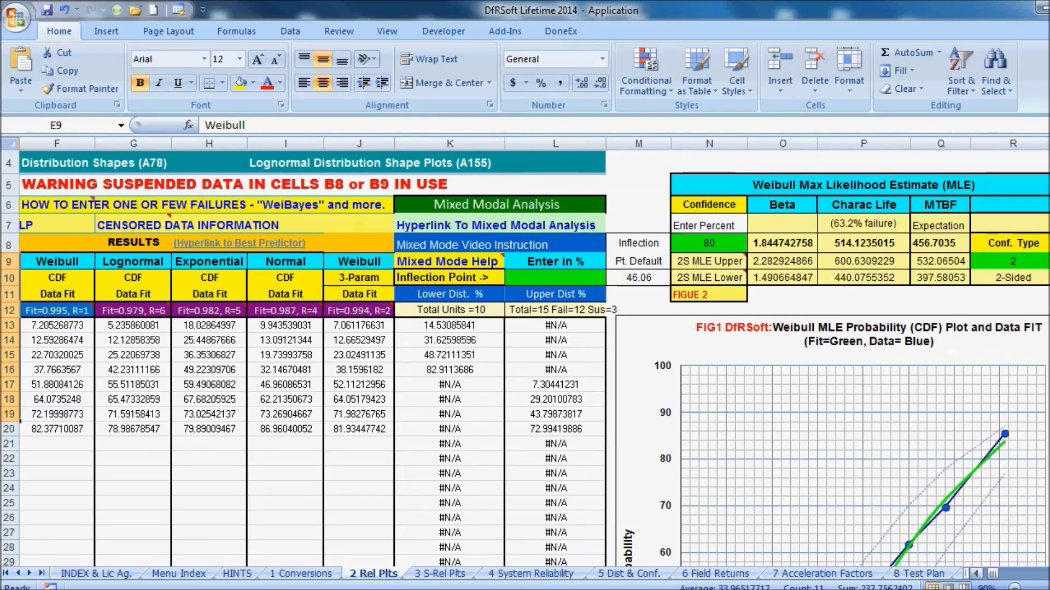
pyautogui.hscroll(2, 525, 355)
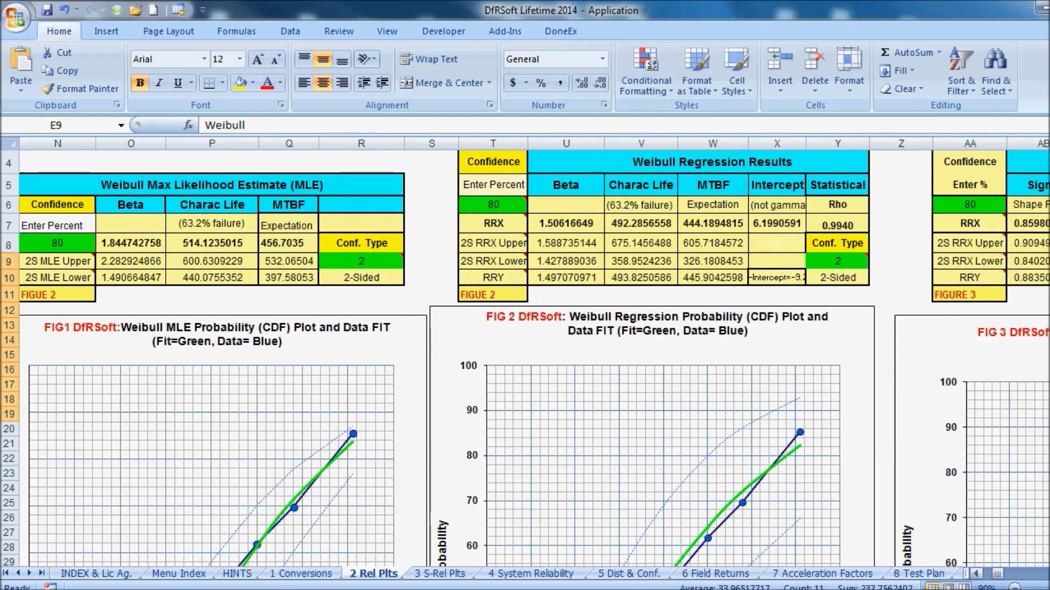
pyautogui.click(1042, 587)
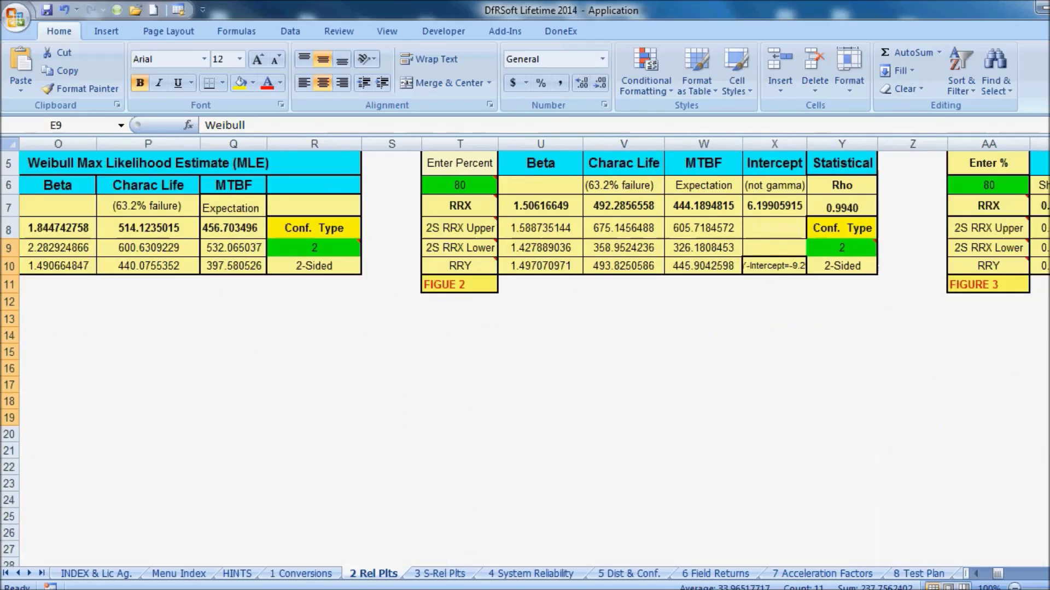
pyautogui.click(1043, 587)
pyautogui.scroll(2, 525, 356)
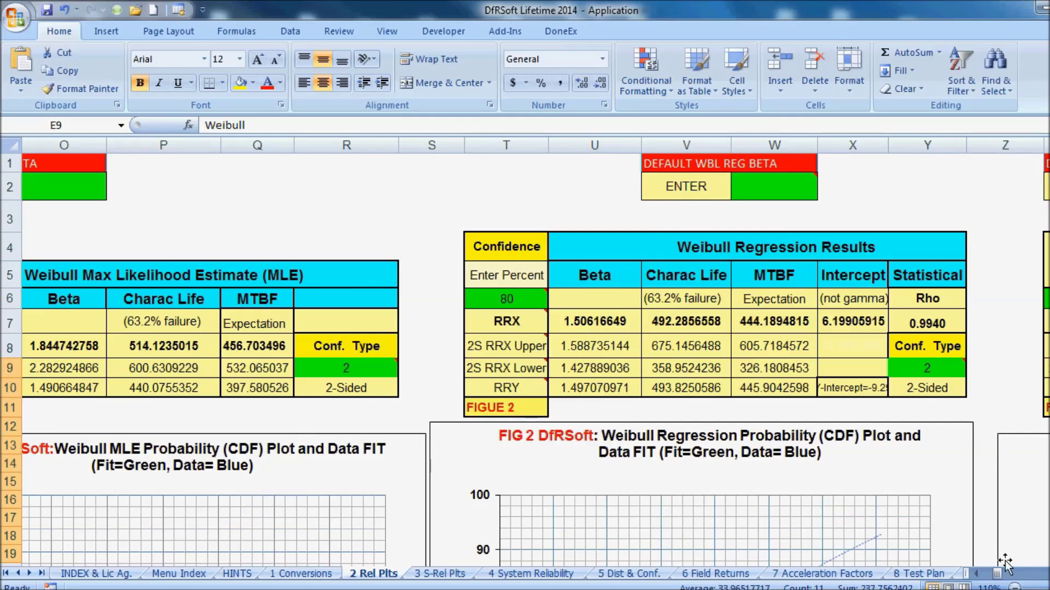
pyautogui.scroll(-9, 847, 529)
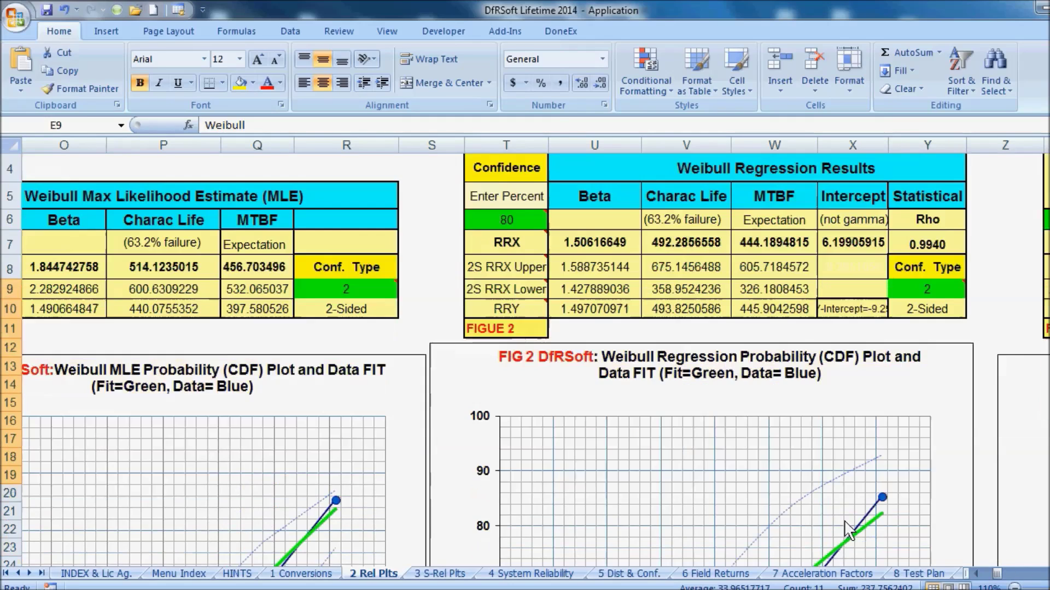
pyautogui.scroll(4, 847, 529)
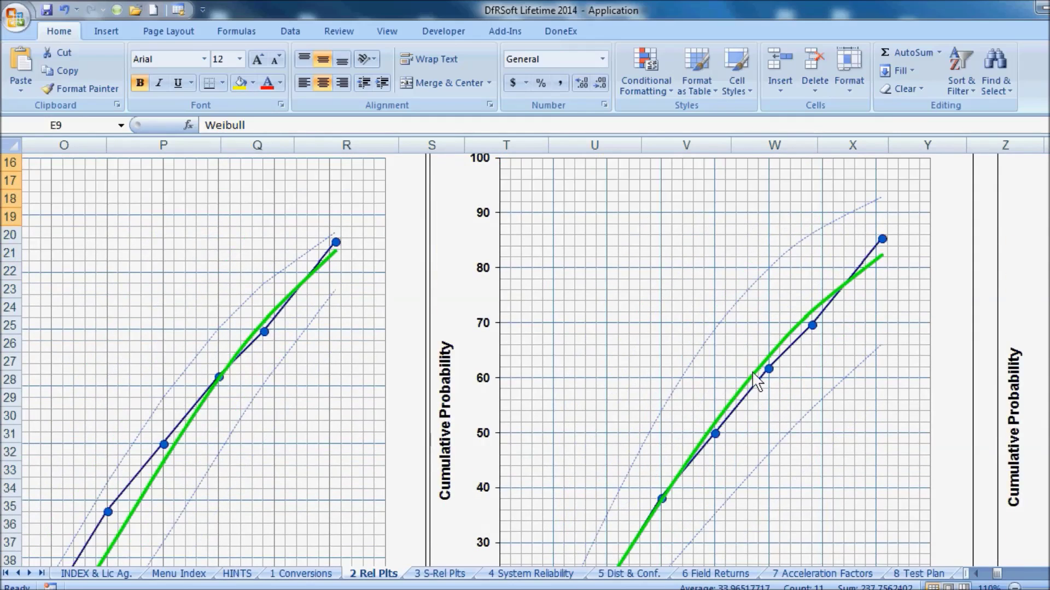
pyautogui.scroll(-3, 743, 399)
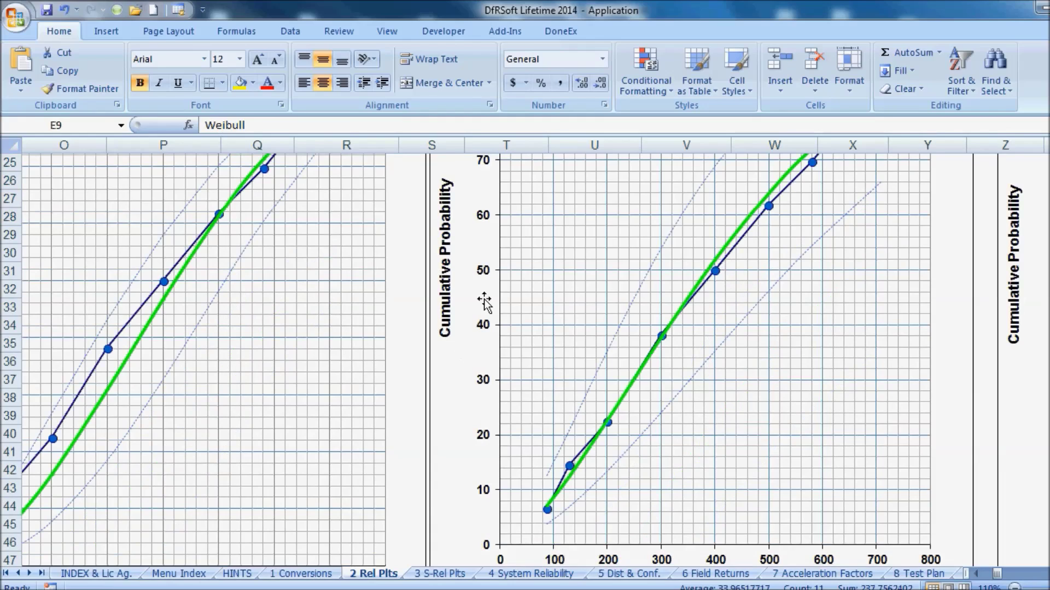
# Scroll through the FIG 1 and FIG 2 plots and select the FIG 2 chart title.
pyautogui.scroll(-2, 480, 301)
pyautogui.scroll(9, 843, 499)
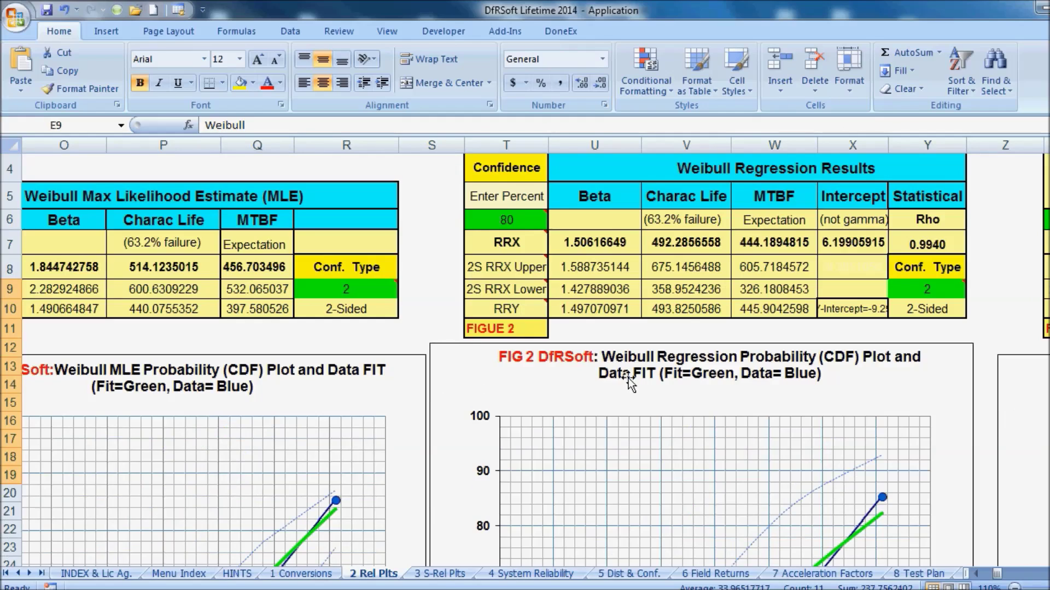
pyautogui.scroll(-2, 700, 440)
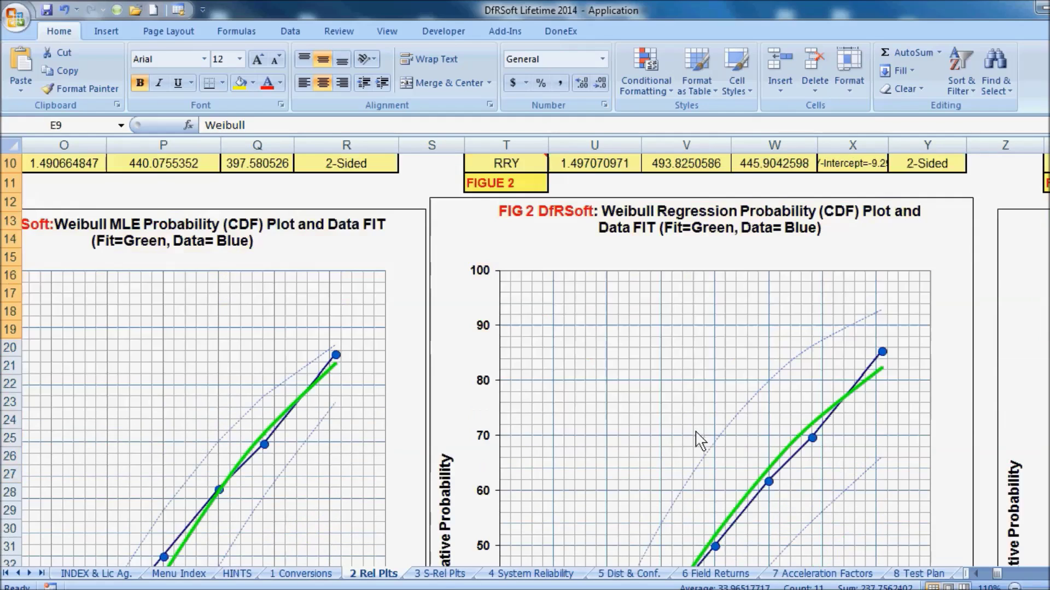
pyautogui.scroll(1, 699, 437)
pyautogui.scroll(2, 697, 435)
pyautogui.scroll(-2, 697, 437)
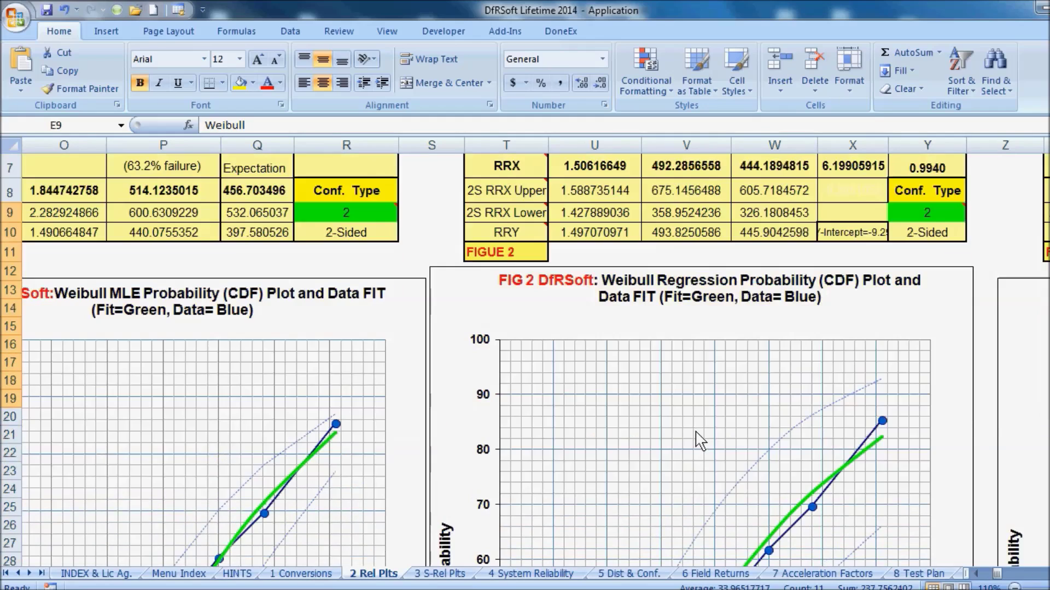
pyautogui.scroll(-1, 700, 440)
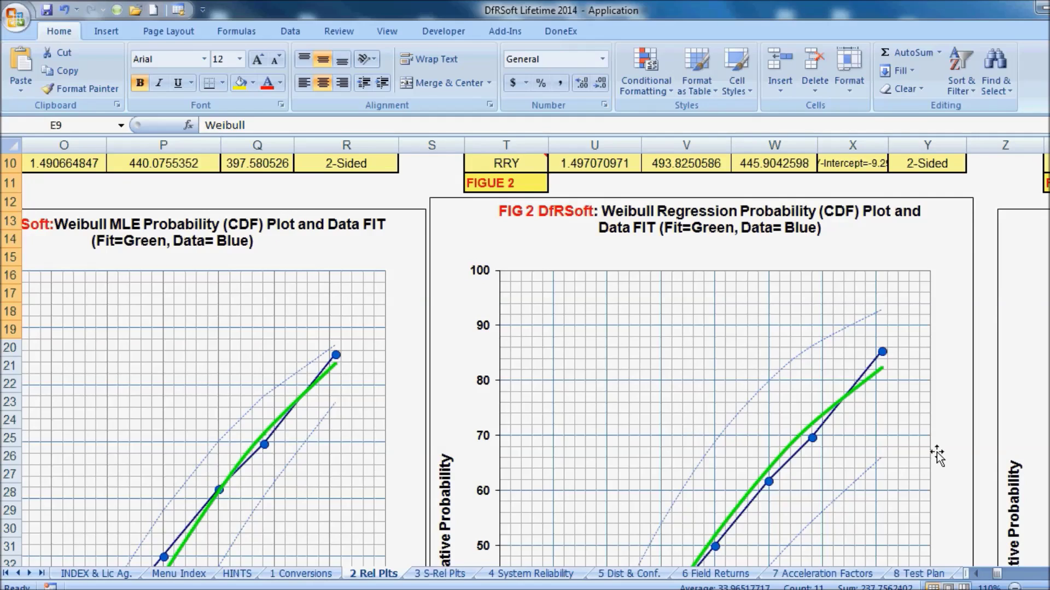
pyautogui.hscroll(2, 524, 355)
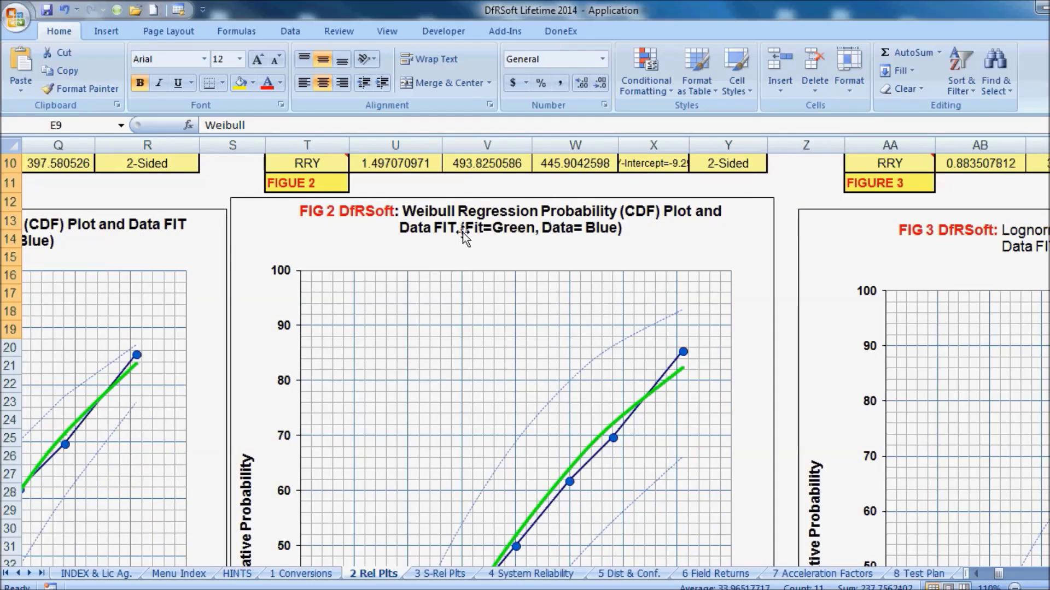
pyautogui.click(464, 226)
pyautogui.rightClick(468, 223)
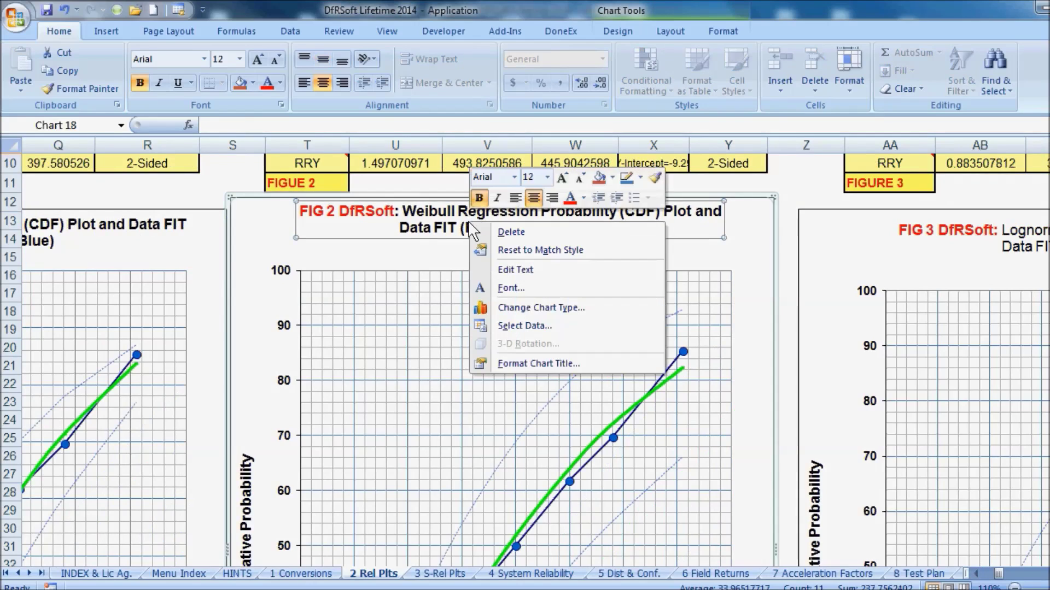
pyautogui.press('Escape')
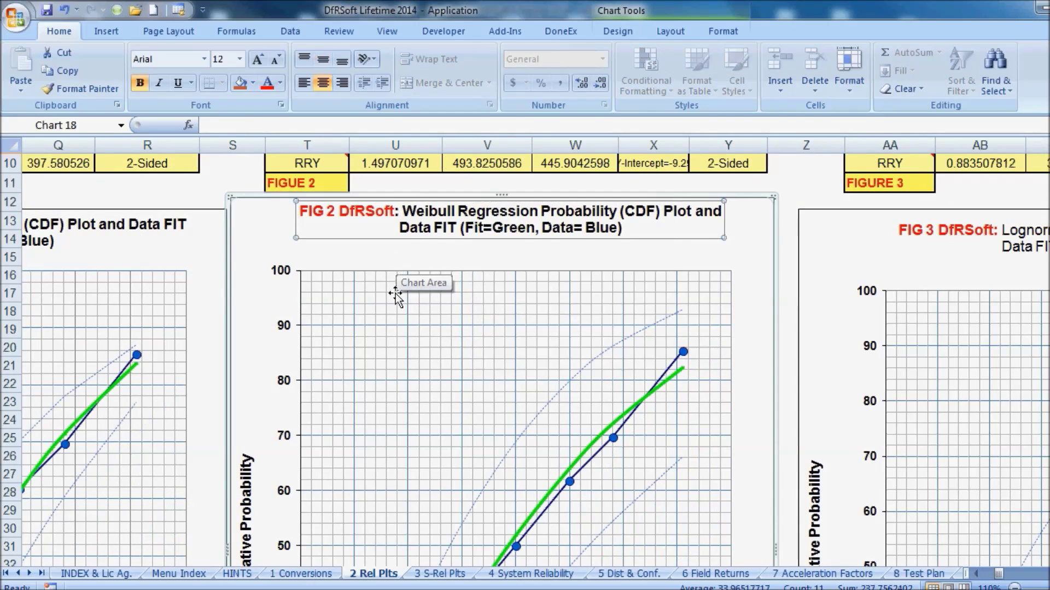
pyautogui.rightClick(292, 335)
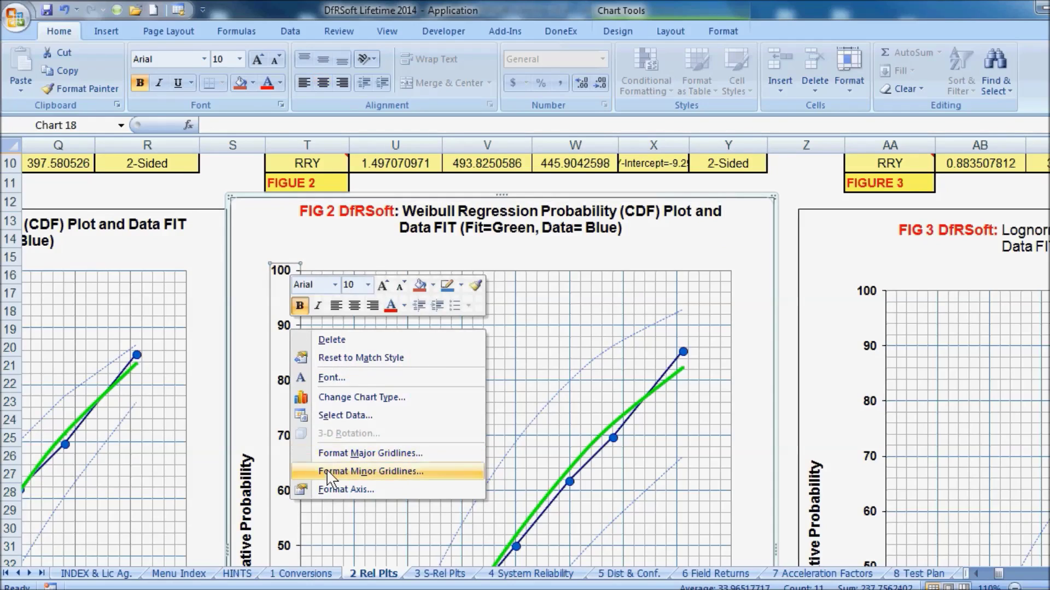
pyautogui.click(333, 455)
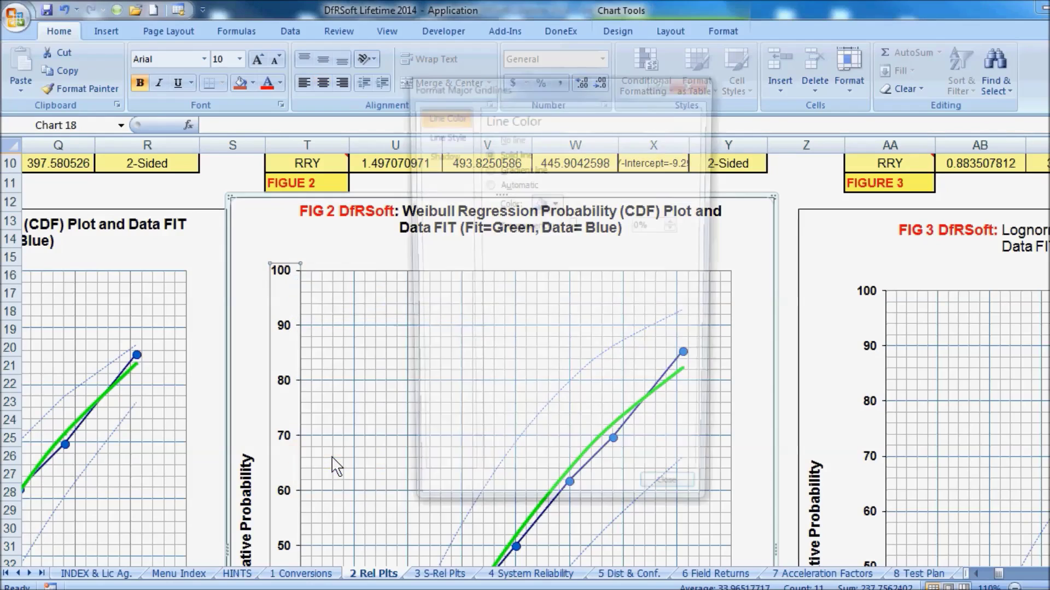
pyautogui.click(676, 503)
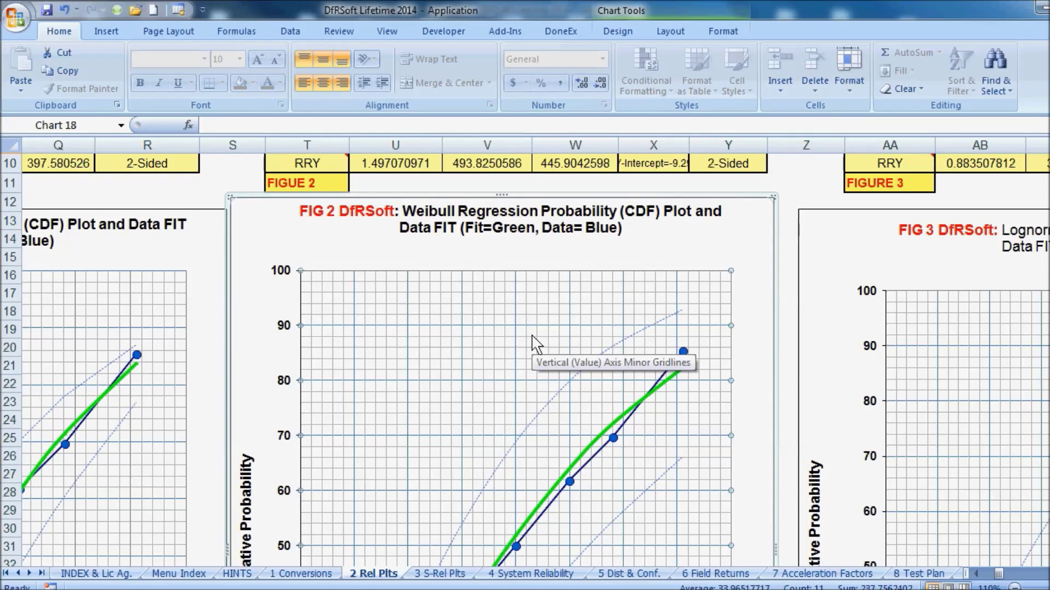
pyautogui.scroll(3, 531, 335)
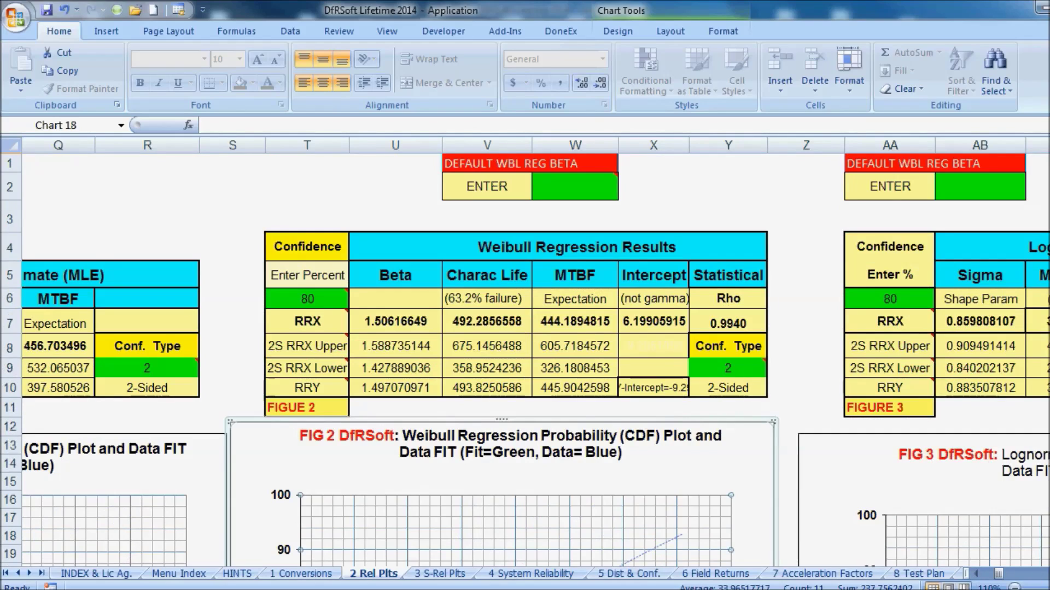
pyautogui.scroll(2, 858, 488)
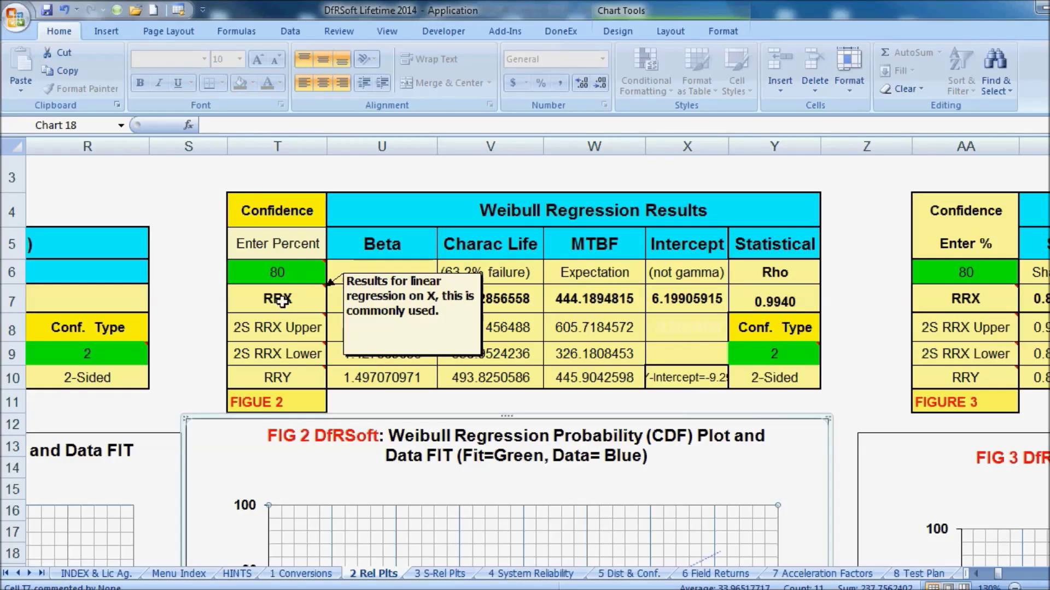
pyautogui.moveTo(290, 369)
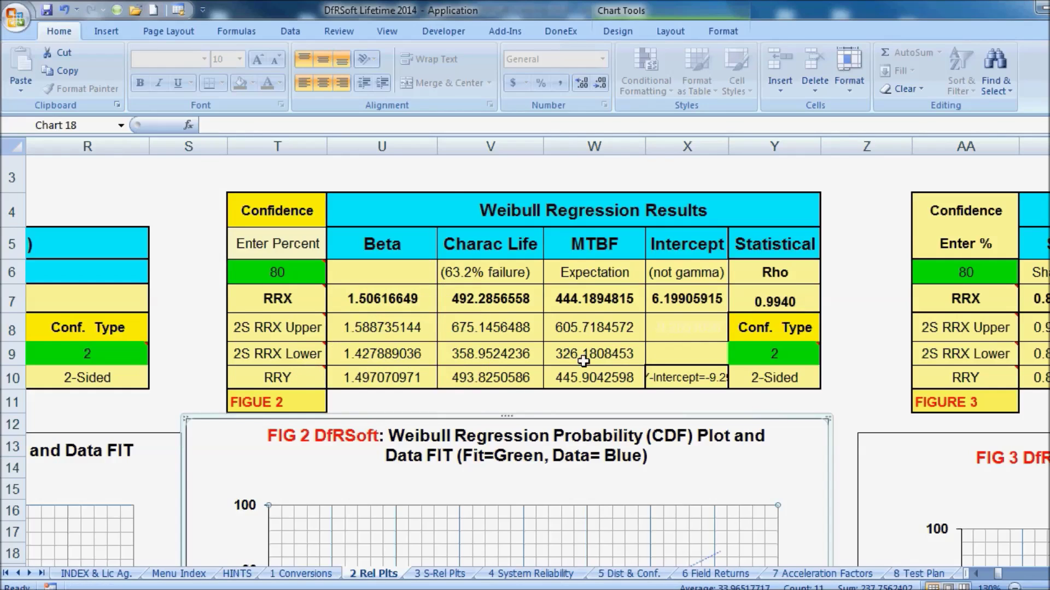
pyautogui.scroll(1, 583, 361)
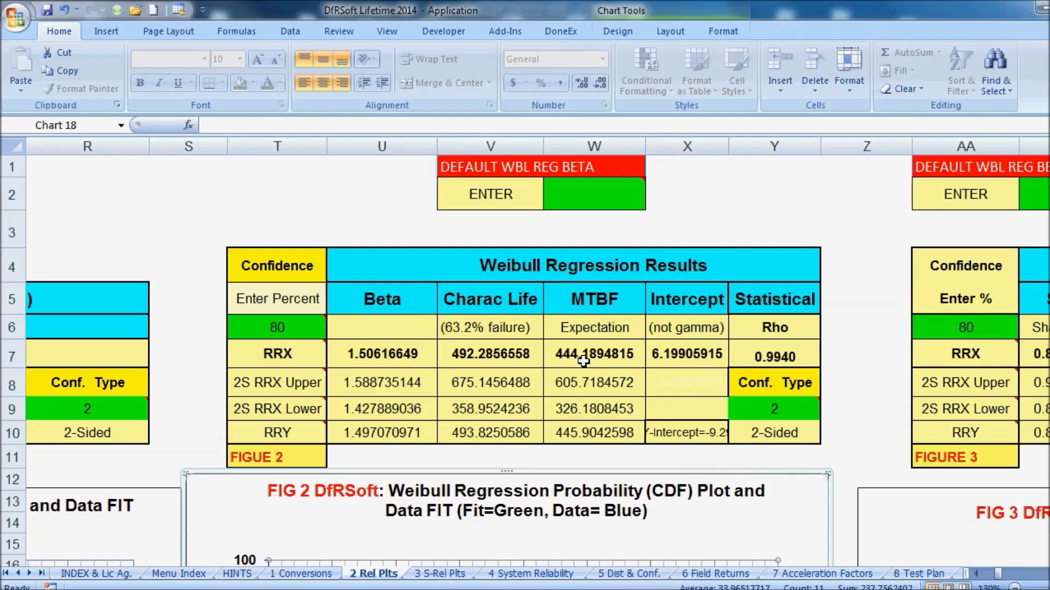
pyautogui.click(577, 198)
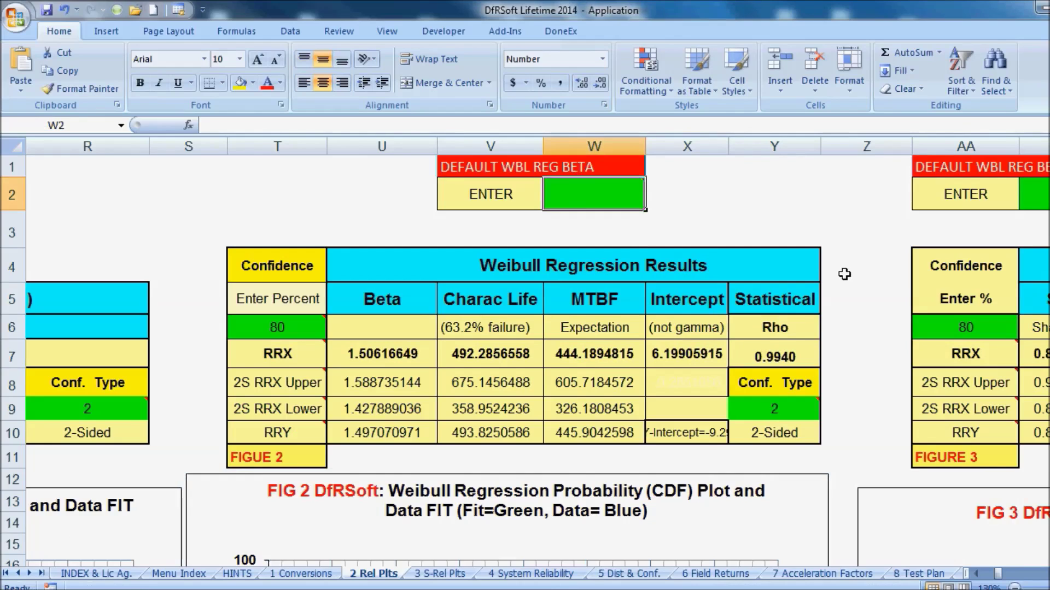
pyautogui.click(702, 238)
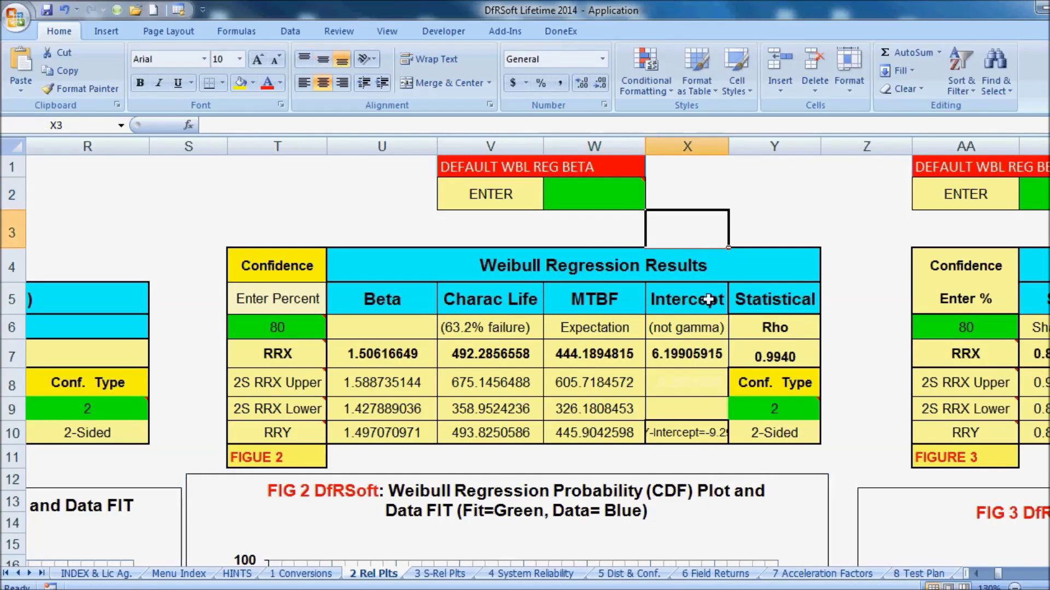
pyautogui.scroll(-2, 710, 301)
pyautogui.scroll(1, 709, 301)
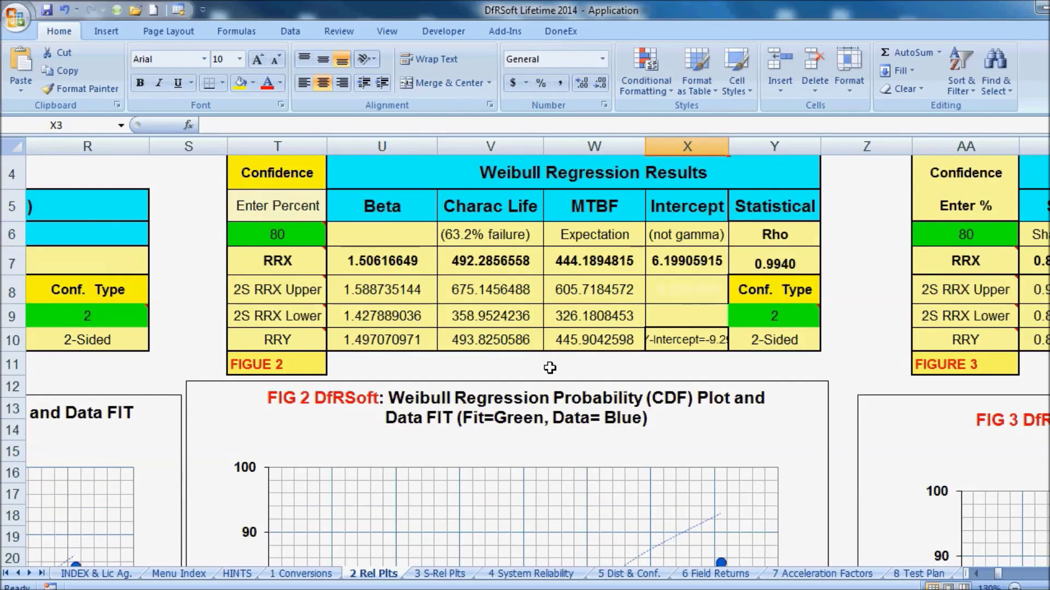
pyautogui.scroll(1, 549, 368)
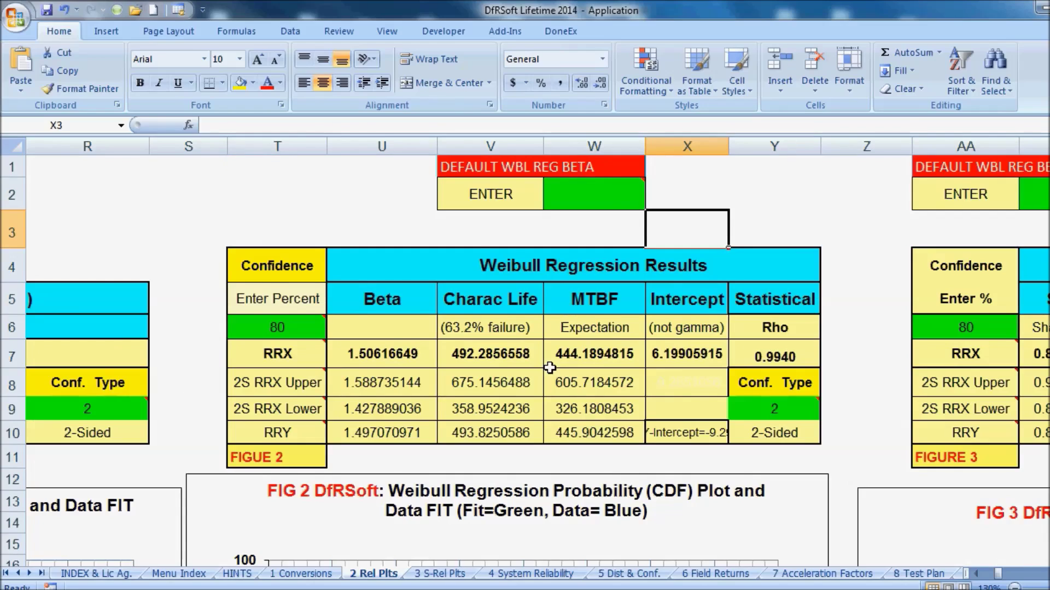
pyautogui.scroll(-1, 549, 368)
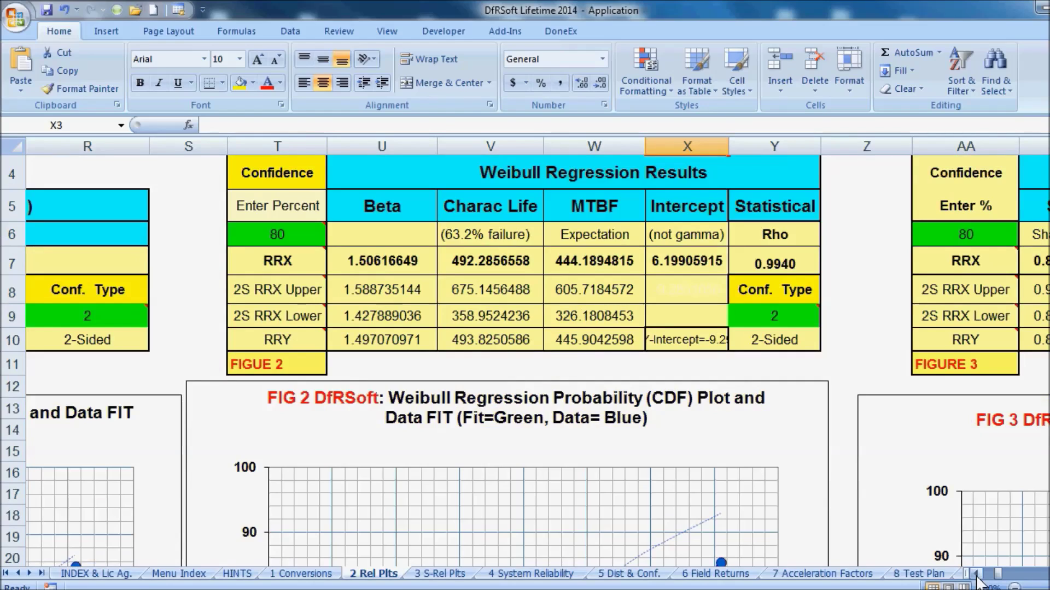
pyautogui.scroll(1, 900, 533)
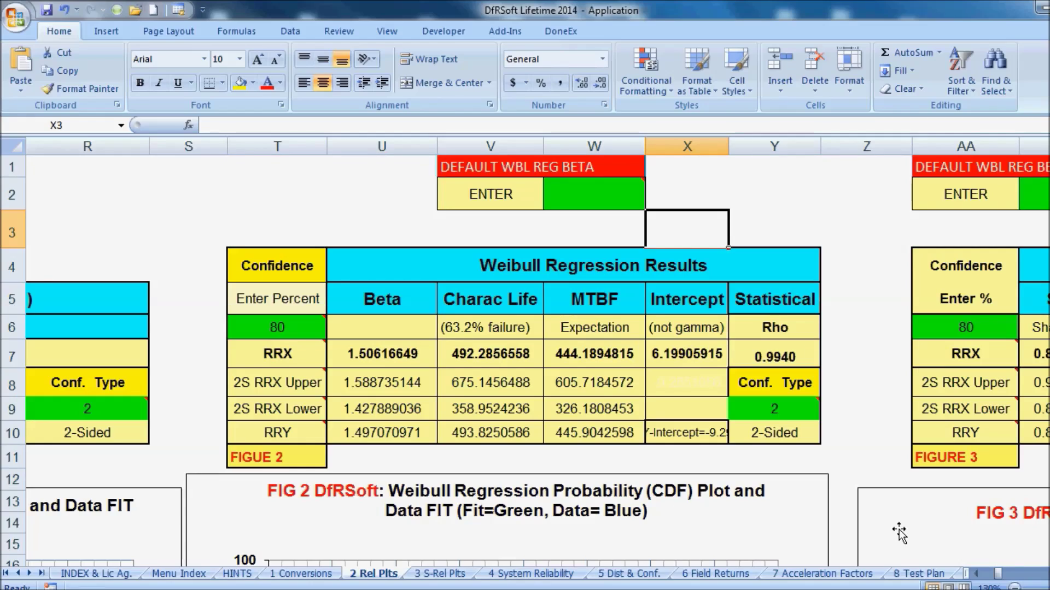
pyautogui.click(785, 356)
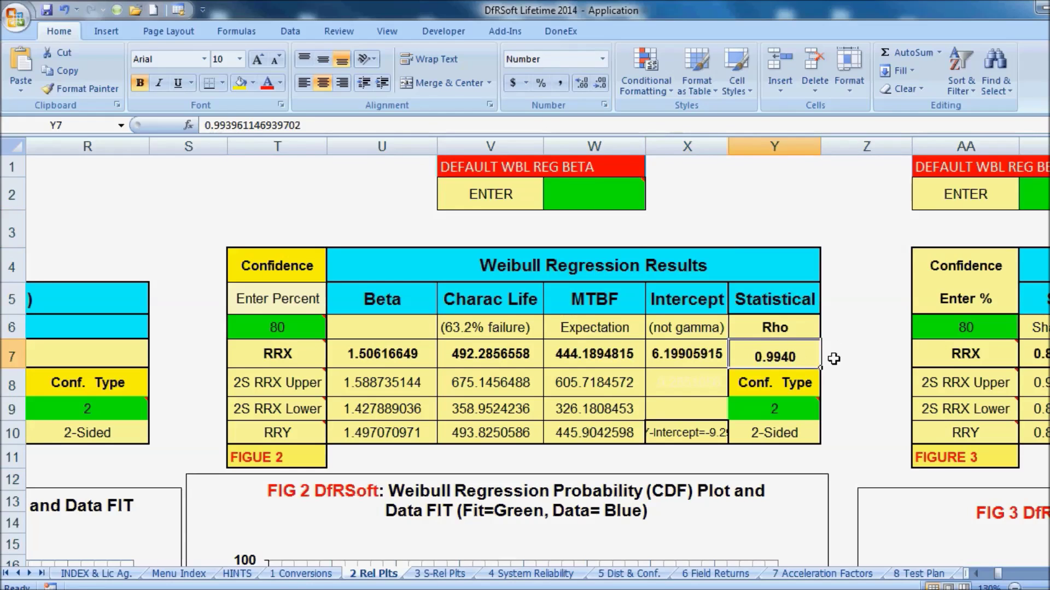
pyautogui.scroll(-4, 833, 359)
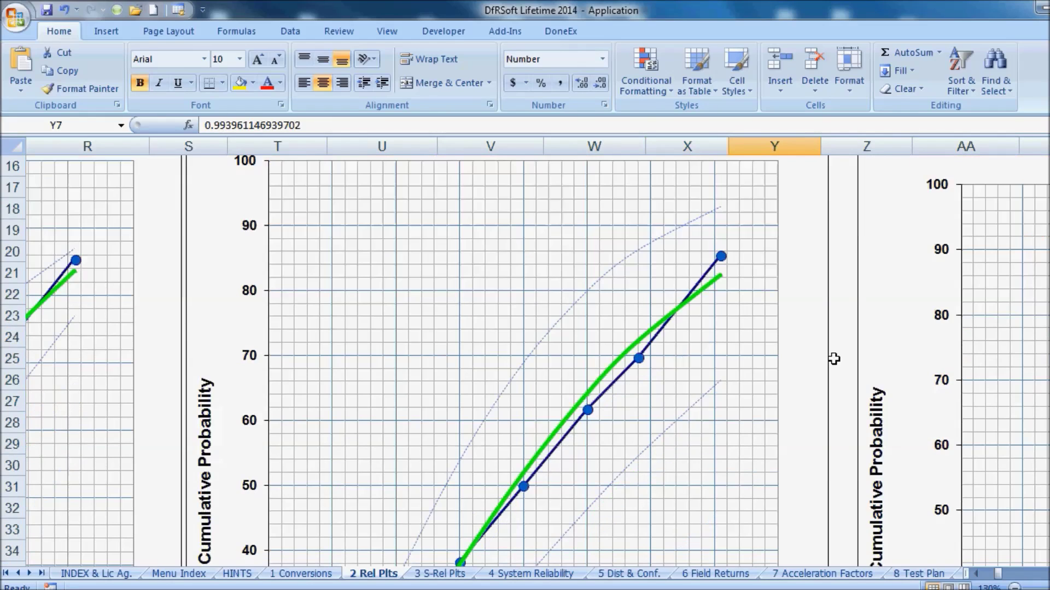
pyautogui.scroll(4, 833, 358)
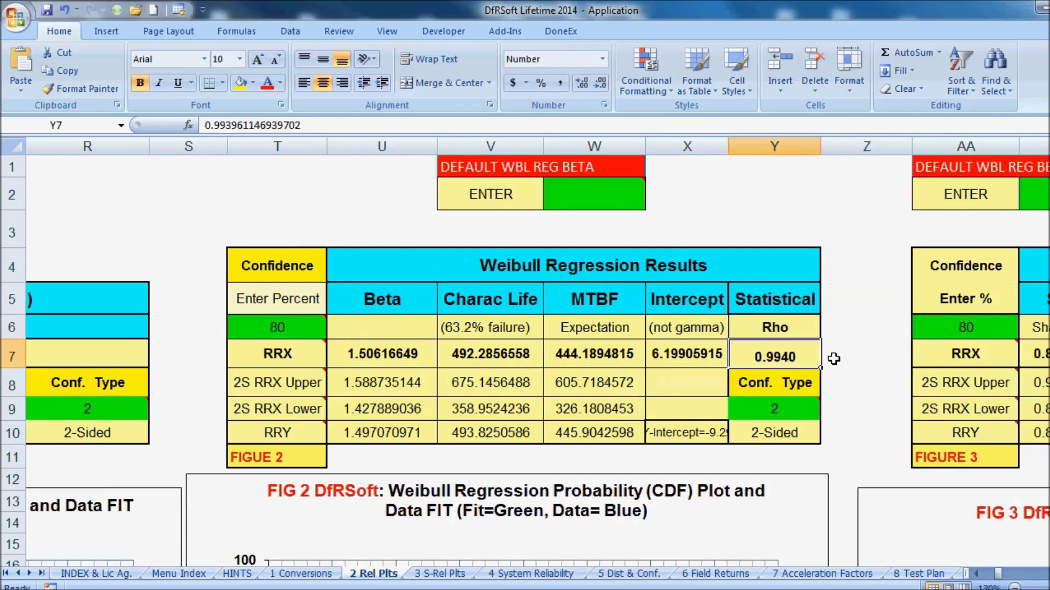
# Scroll down to the Best Predictor ranking section of 2 Rel Plts.
pyautogui.click(978, 574)
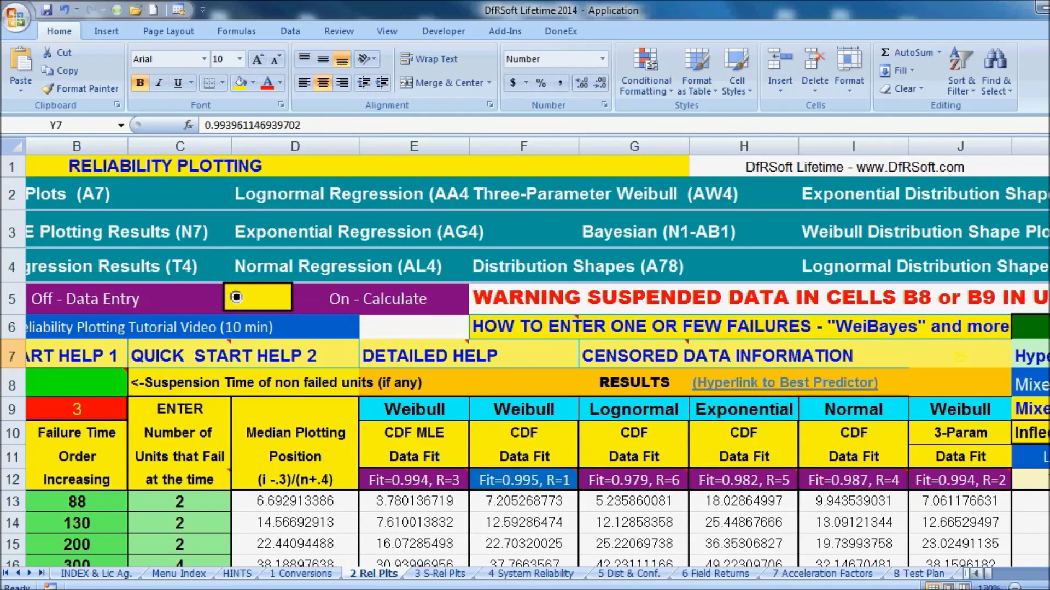
pyautogui.hscroll(2, 822, 468)
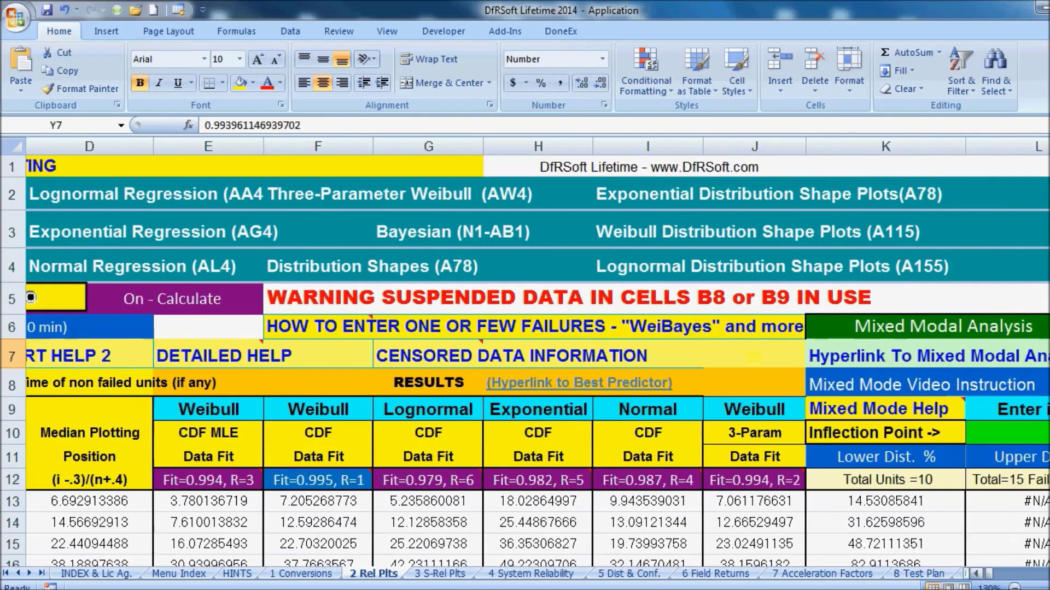
pyautogui.scroll(-2, 822, 468)
pyautogui.moveTo(315, 296)
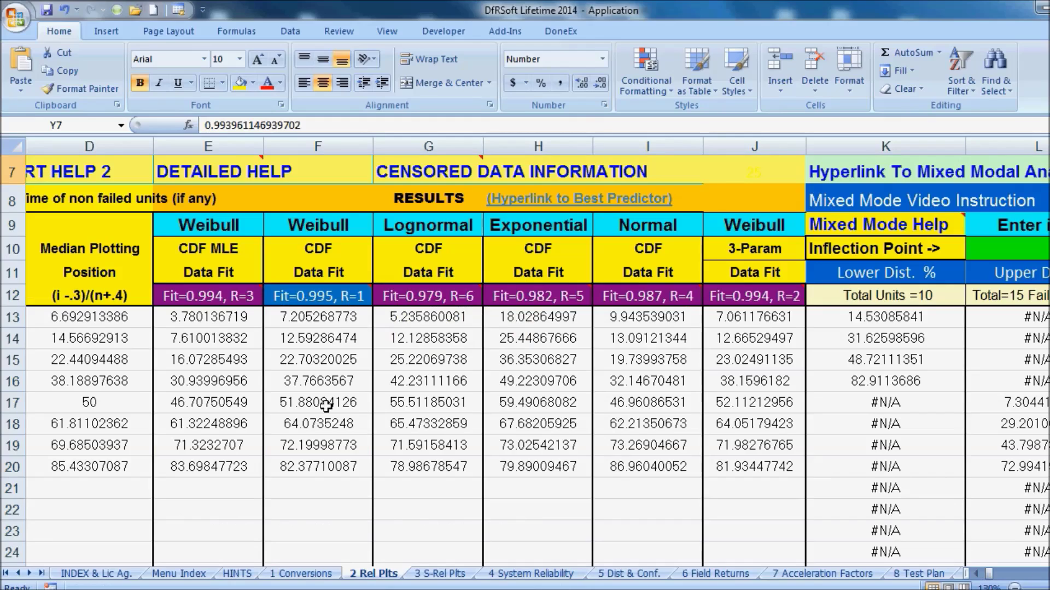
pyautogui.scroll(-18, 321, 402)
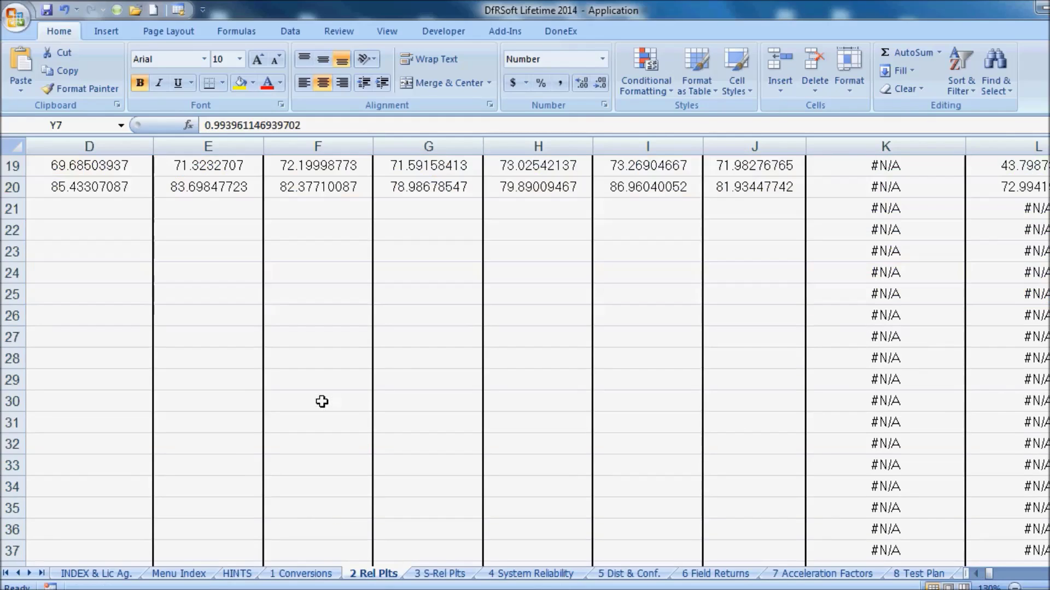
pyautogui.scroll(-1, 339, 399)
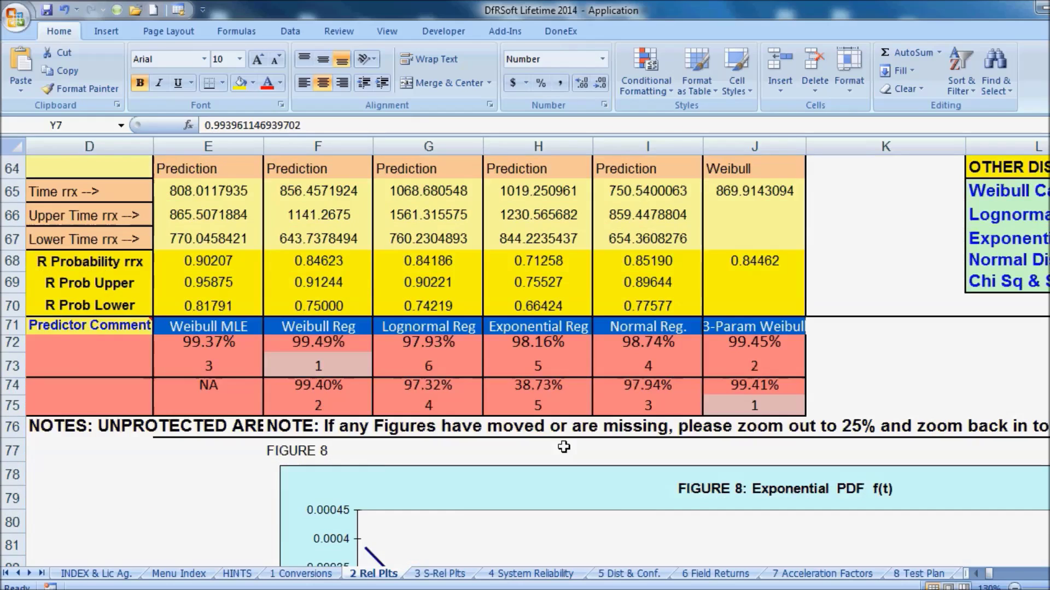
pyautogui.click(977, 574)
pyautogui.click(977, 574)
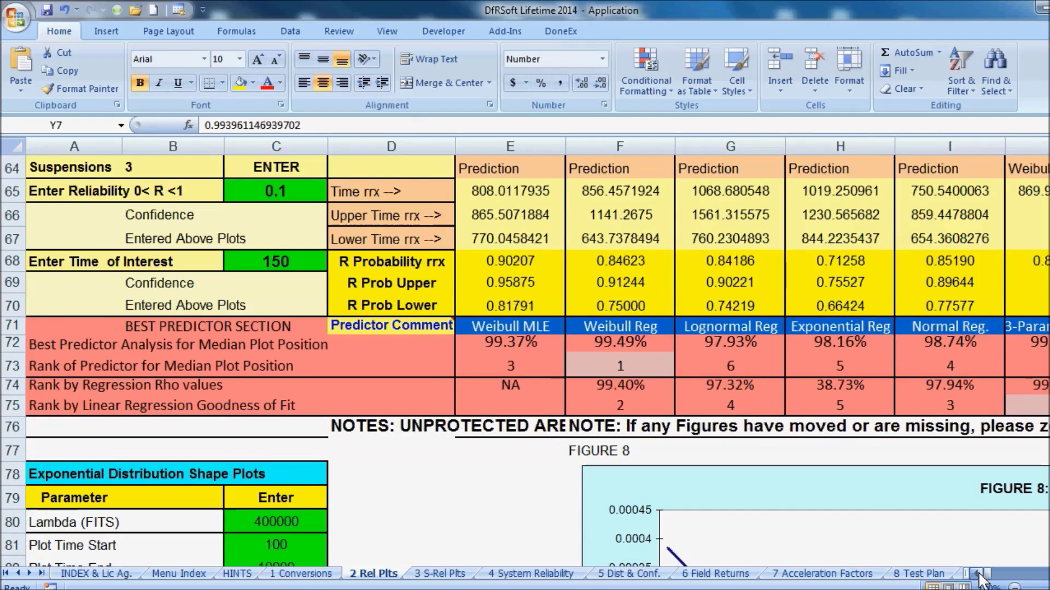
pyautogui.moveTo(356, 334)
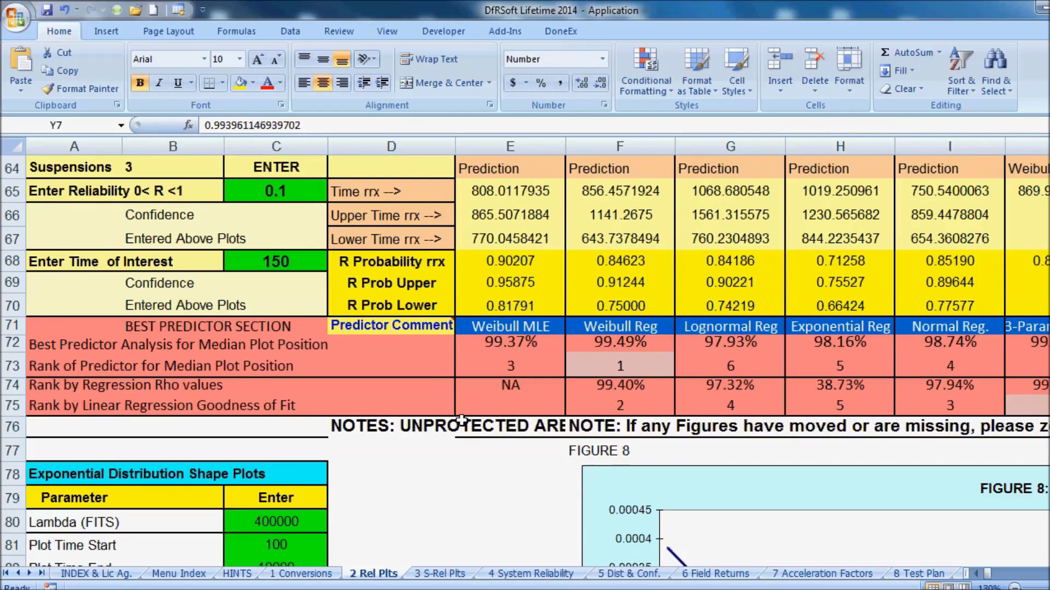
# Check the Weibull Reg predictor rank in F73, then scroll back to the top of the sheet.
pyautogui.click(624, 370)
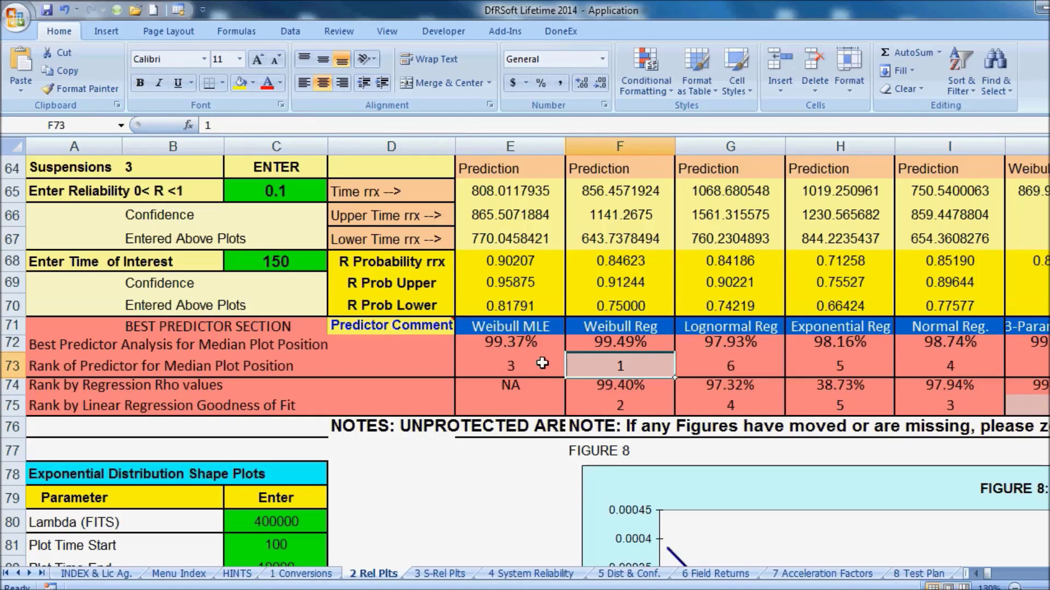
pyautogui.scroll(3, 541, 363)
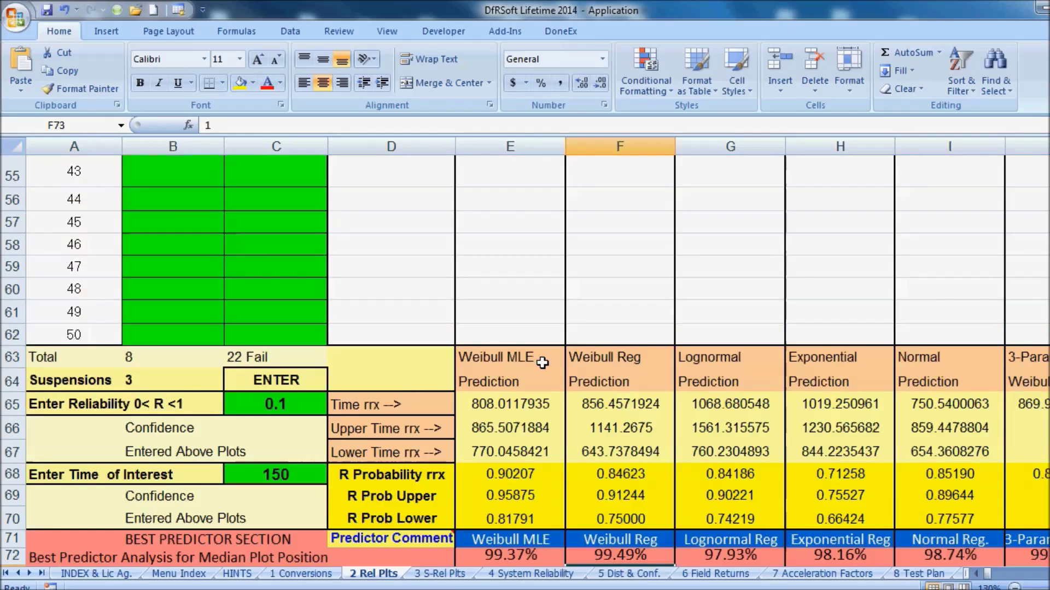
pyautogui.scroll(-2, 542, 363)
pyautogui.scroll(12, 541, 363)
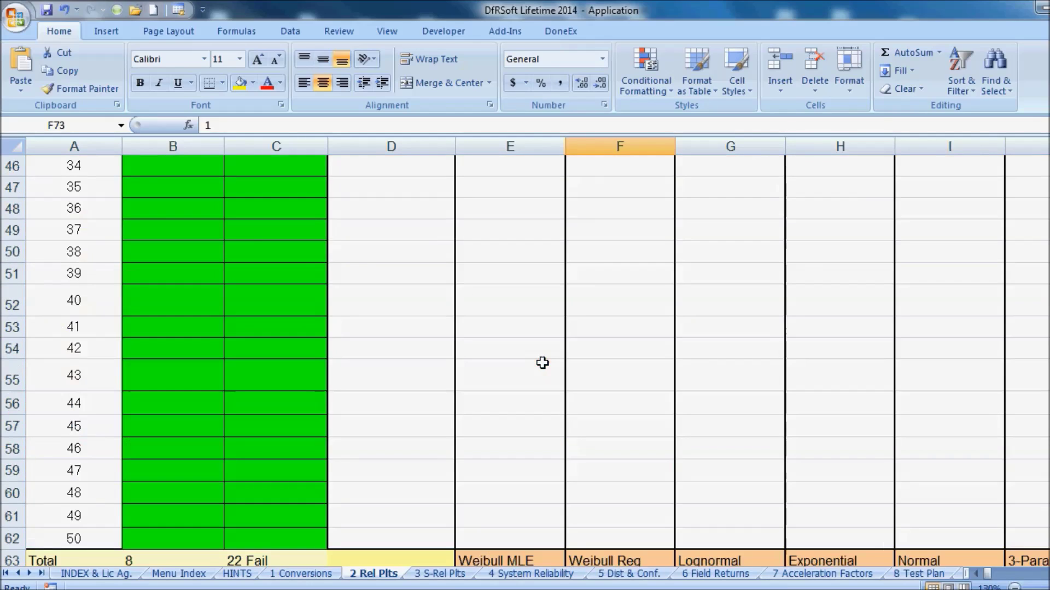
pyautogui.scroll(8, 542, 363)
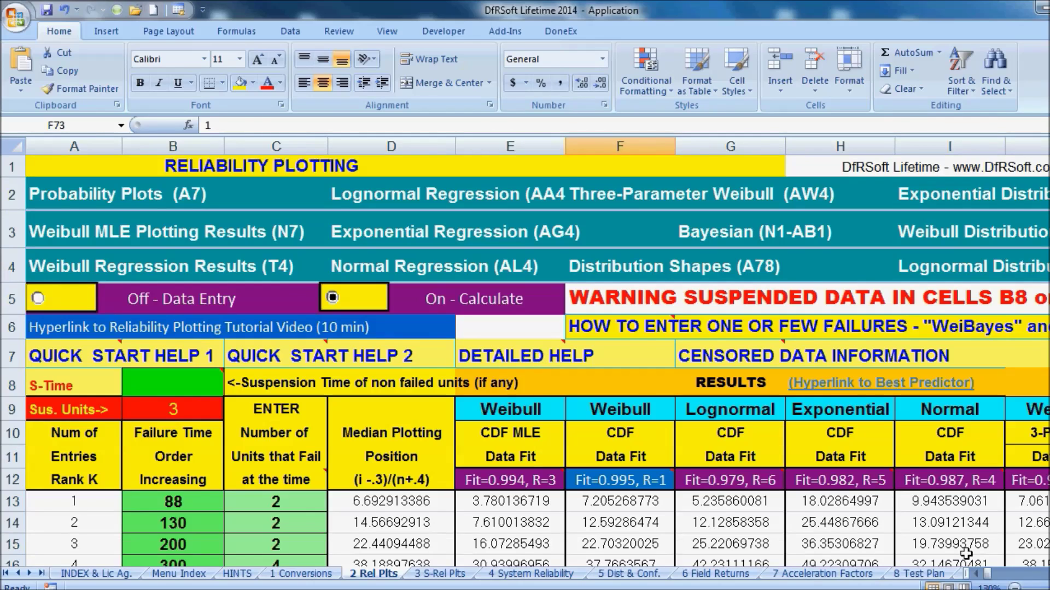
pyautogui.hscroll(7, 542, 363)
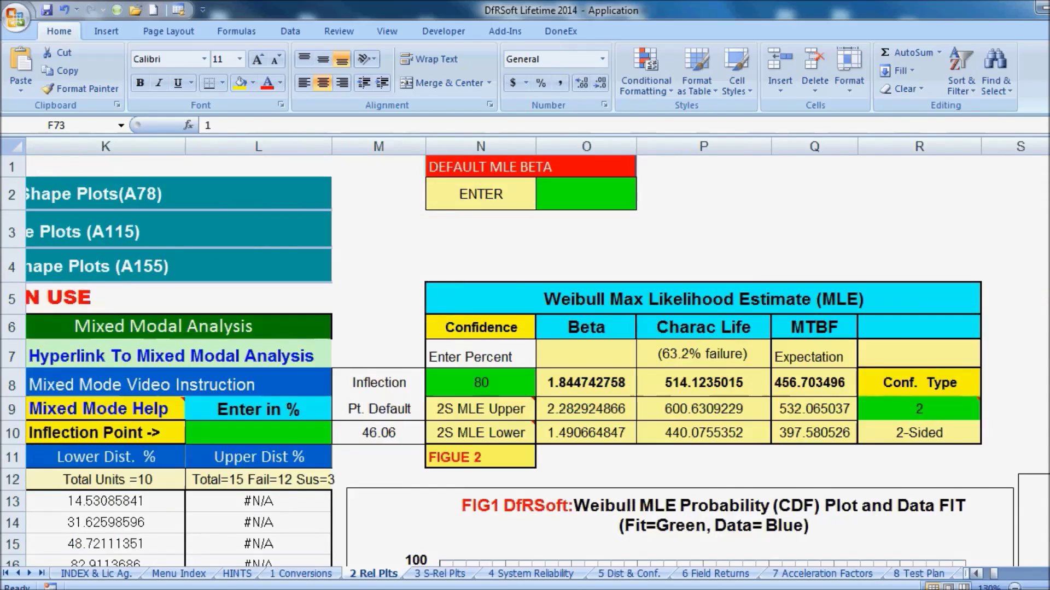
pyautogui.hscroll(3, 542, 363)
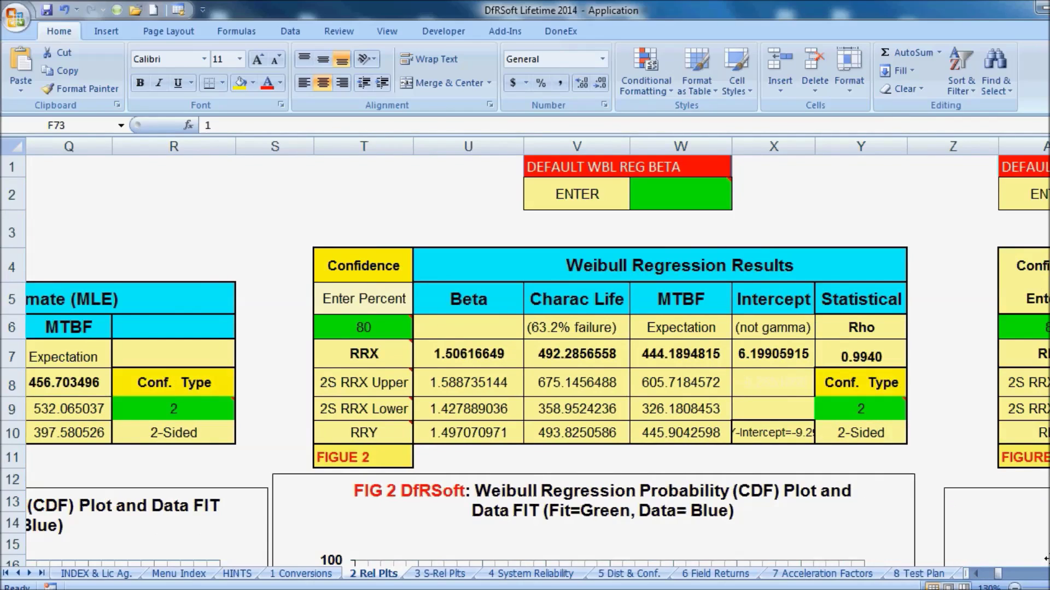
pyautogui.scroll(-1, 1045, 559)
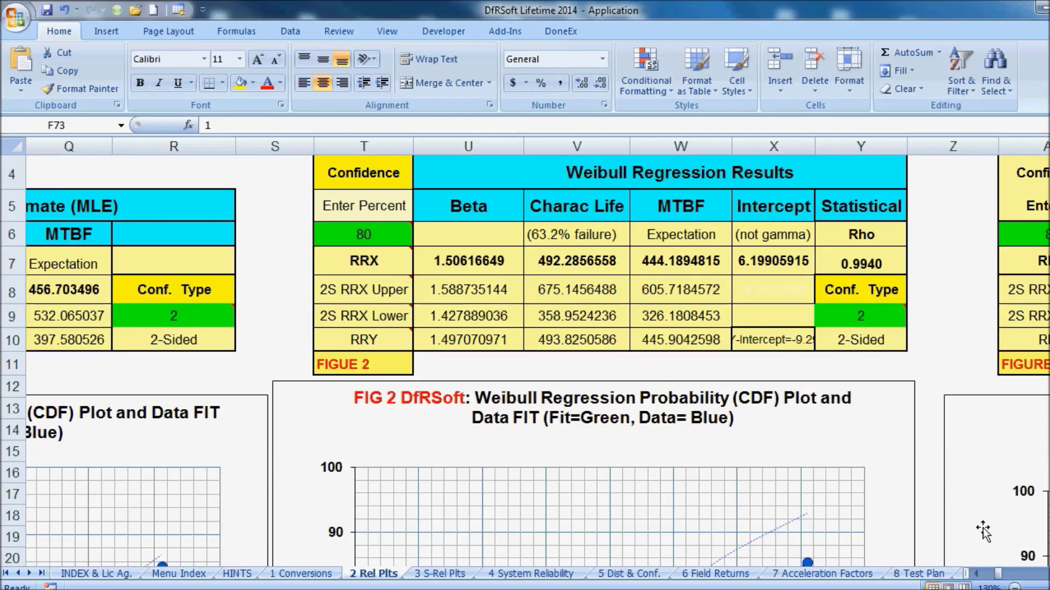
pyautogui.scroll(1, 982, 530)
pyautogui.scroll(-6, 982, 530)
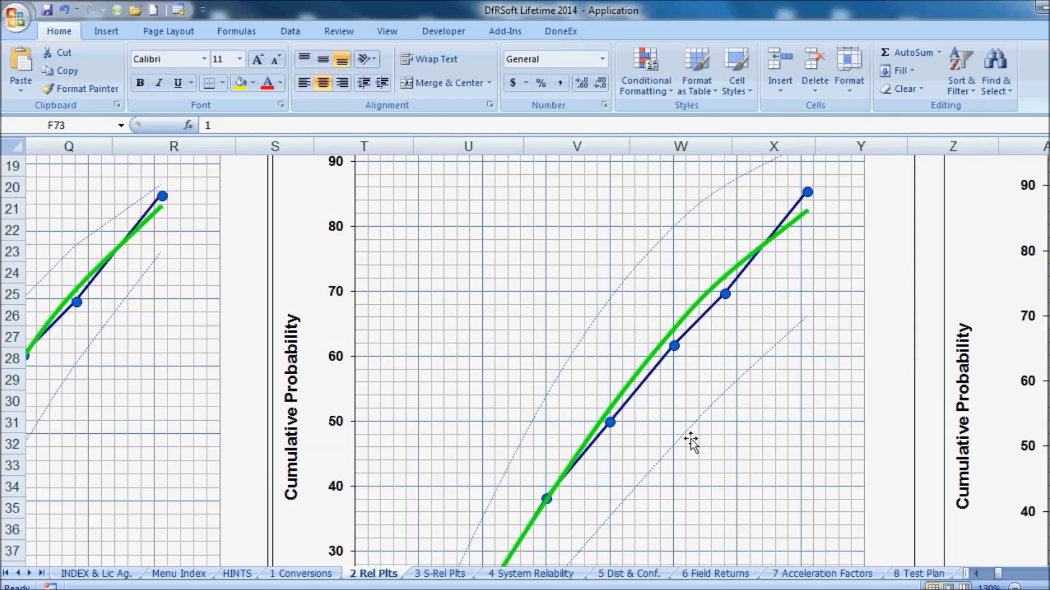
pyautogui.scroll(4, 582, 364)
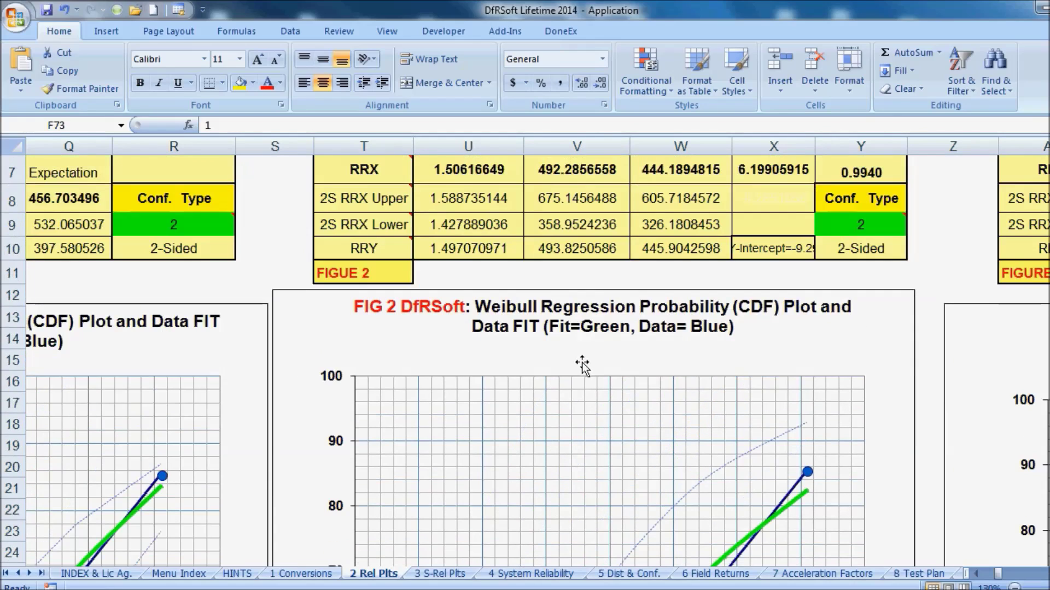
pyautogui.scroll(2, 582, 364)
pyautogui.click(373, 328)
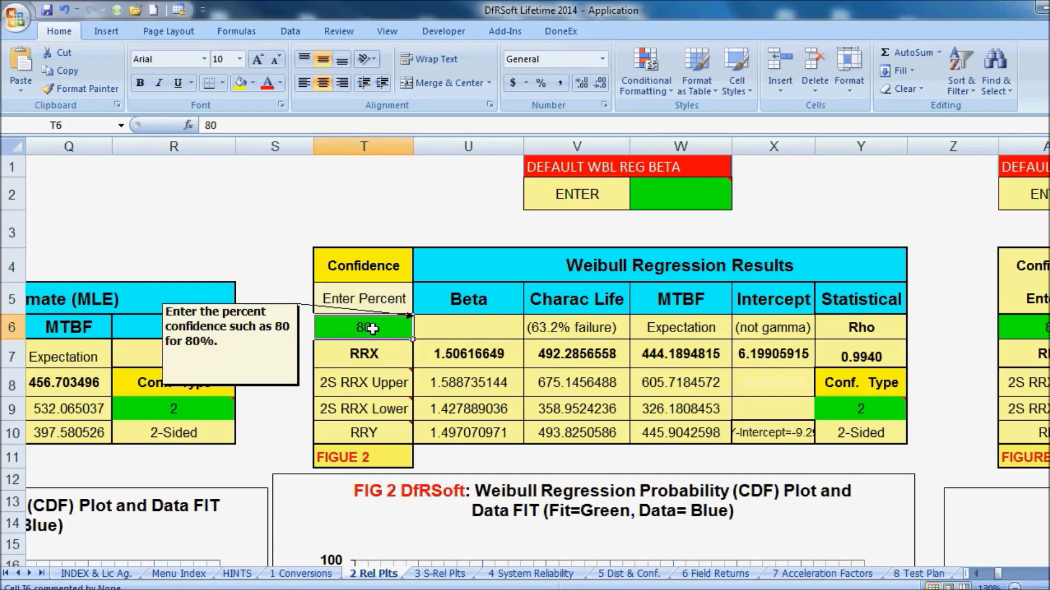
pyautogui.click(865, 411)
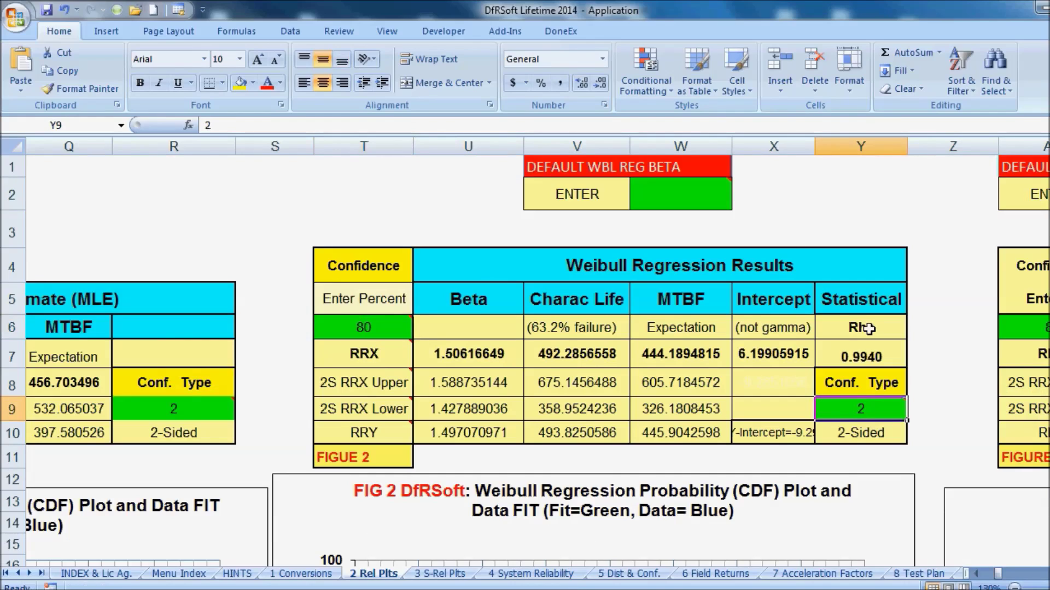
pyautogui.click(978, 574)
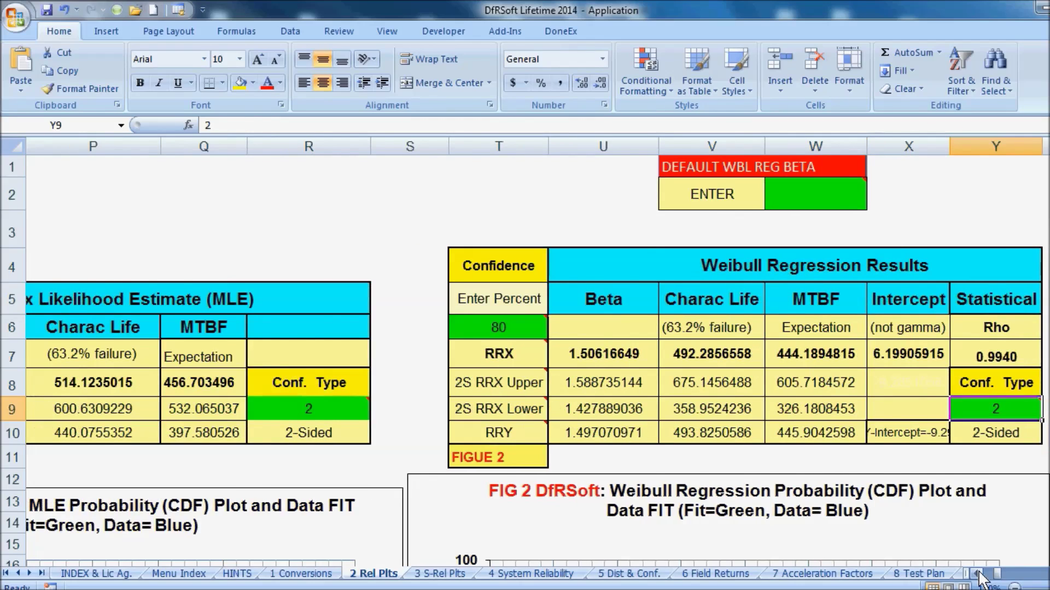
pyautogui.click(977, 574)
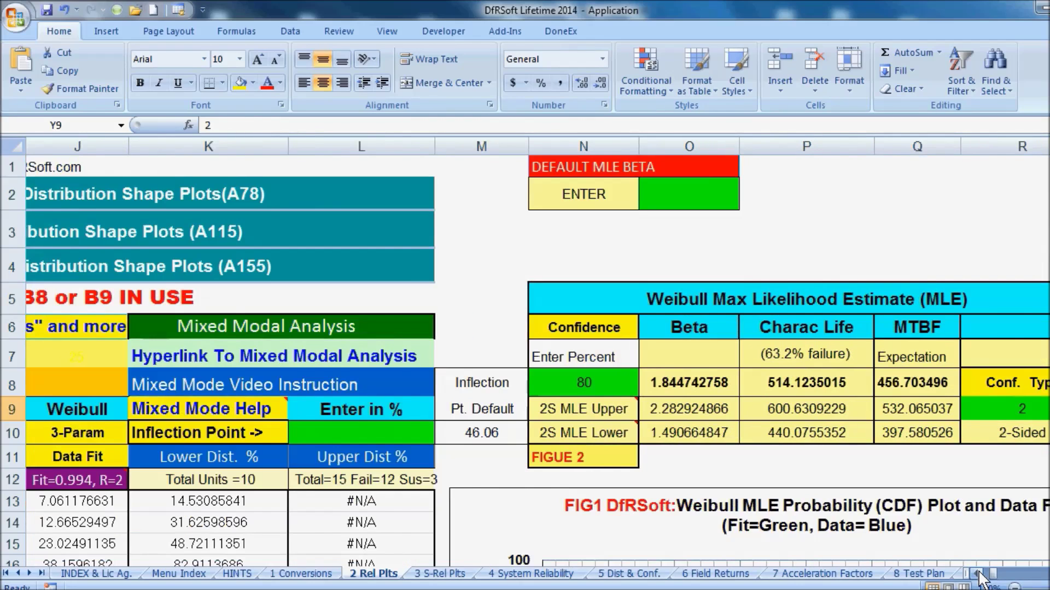
pyautogui.click(978, 574)
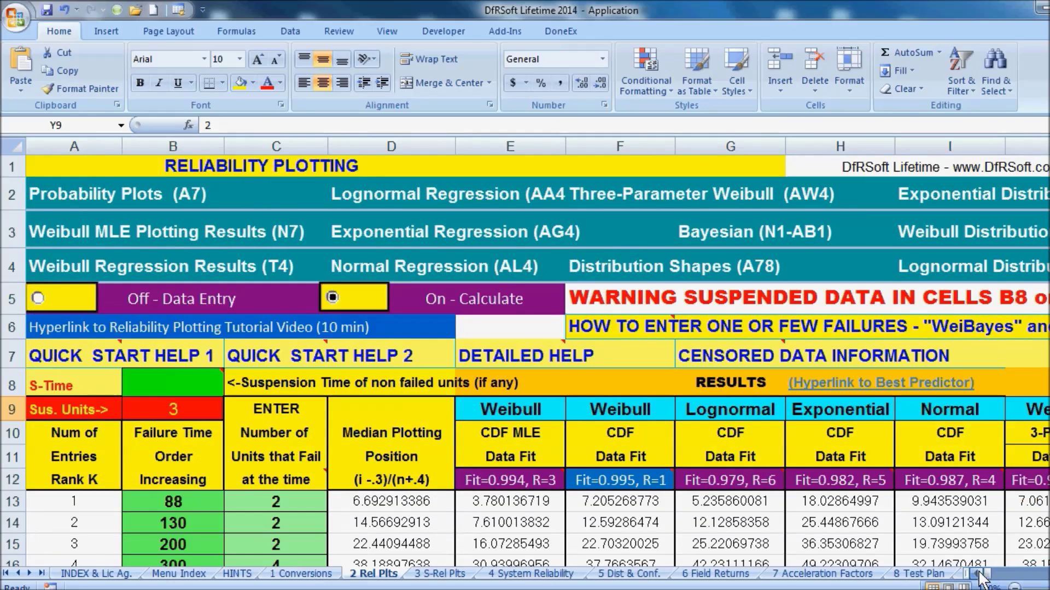
pyautogui.moveTo(844, 482)
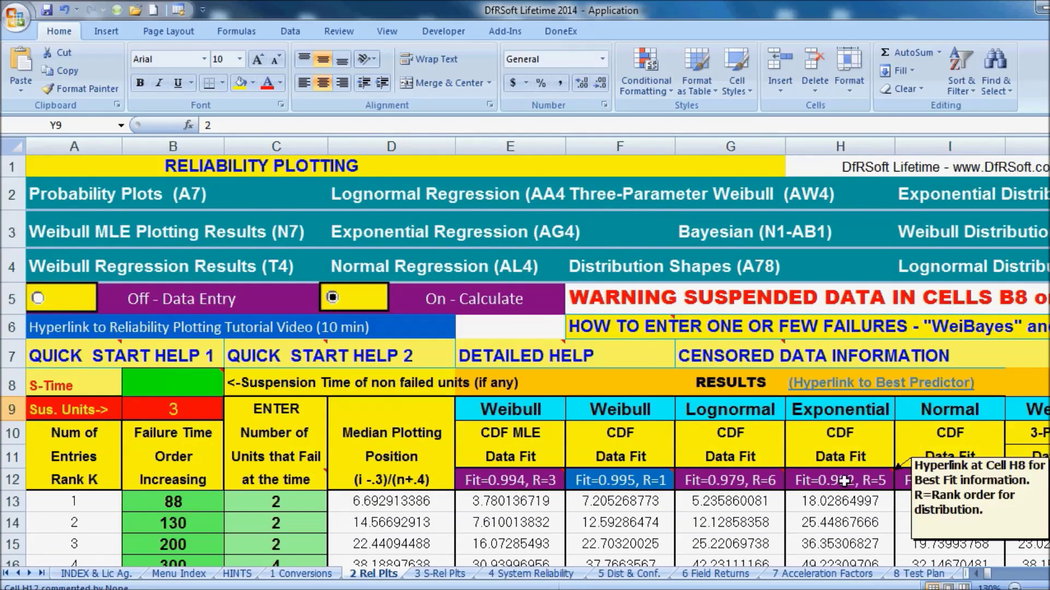
pyautogui.scroll(-2, 695, 305)
pyautogui.scroll(-3, 696, 442)
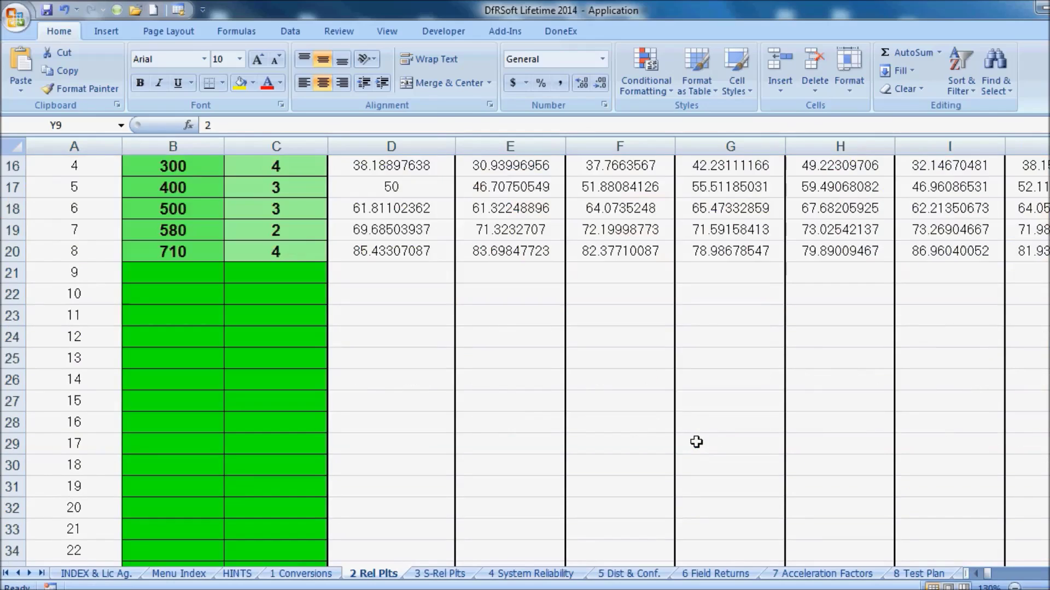
pyautogui.scroll(-5, 696, 442)
pyautogui.scroll(3, 696, 442)
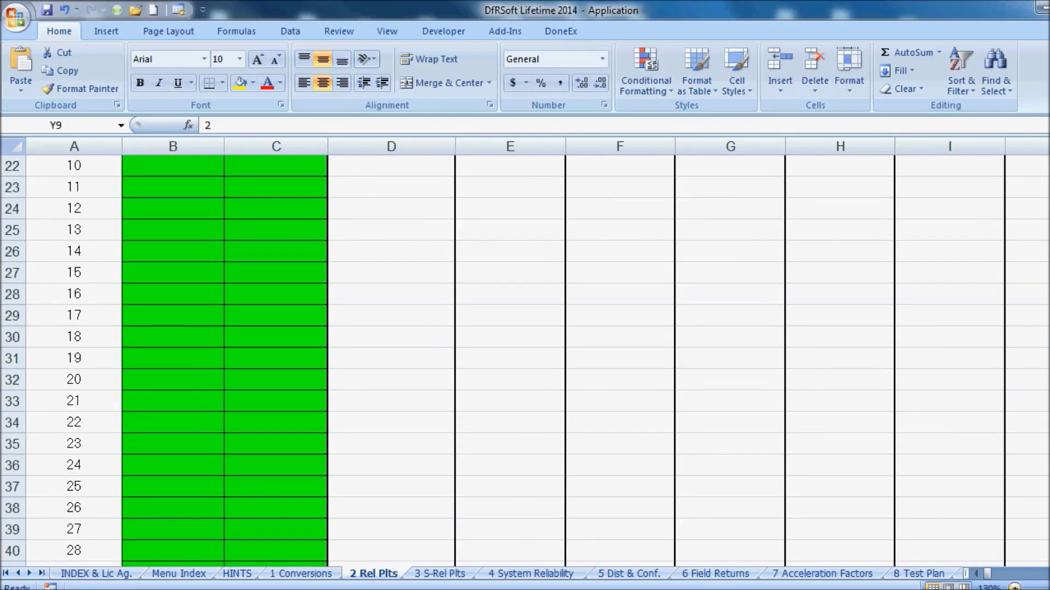
pyautogui.click(1013, 587)
pyautogui.click(1013, 587)
pyautogui.click(1013, 588)
pyautogui.click(1013, 588)
pyautogui.scroll(-12, 1000, 568)
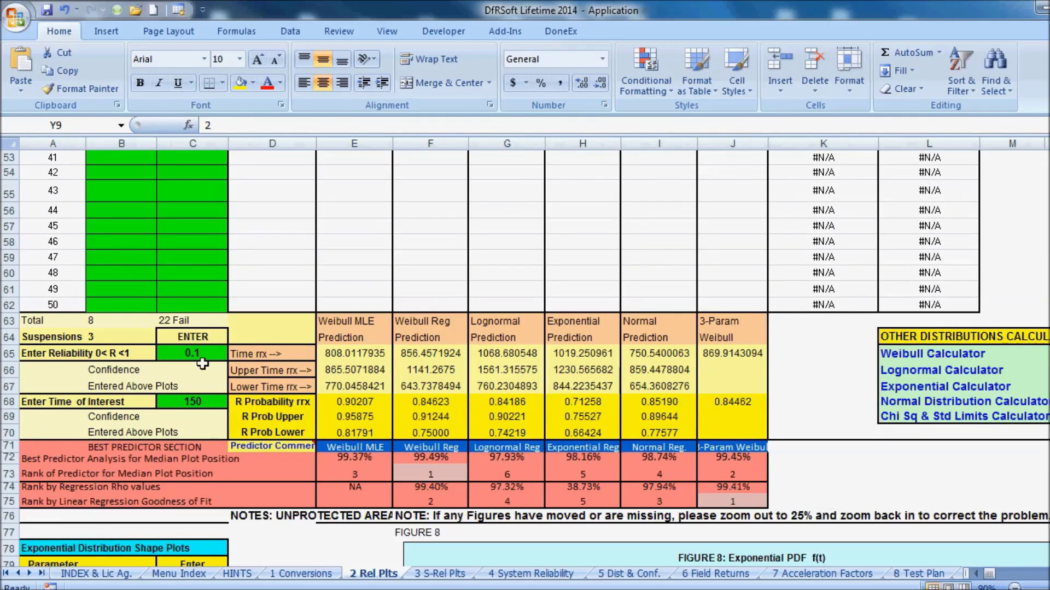
pyautogui.scroll(17, 229, 346)
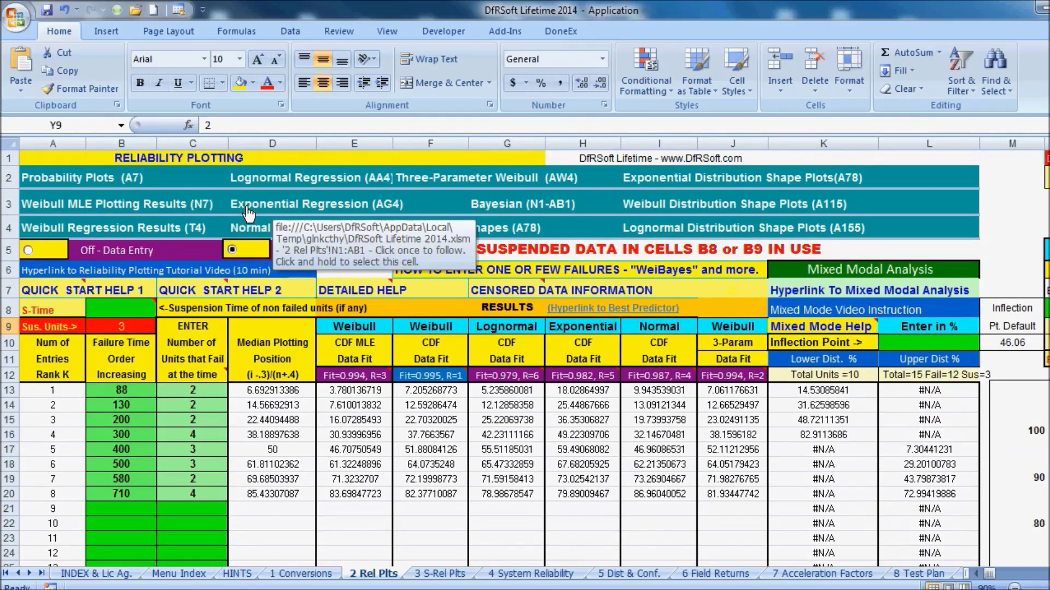
pyautogui.scroll(-20, 243, 241)
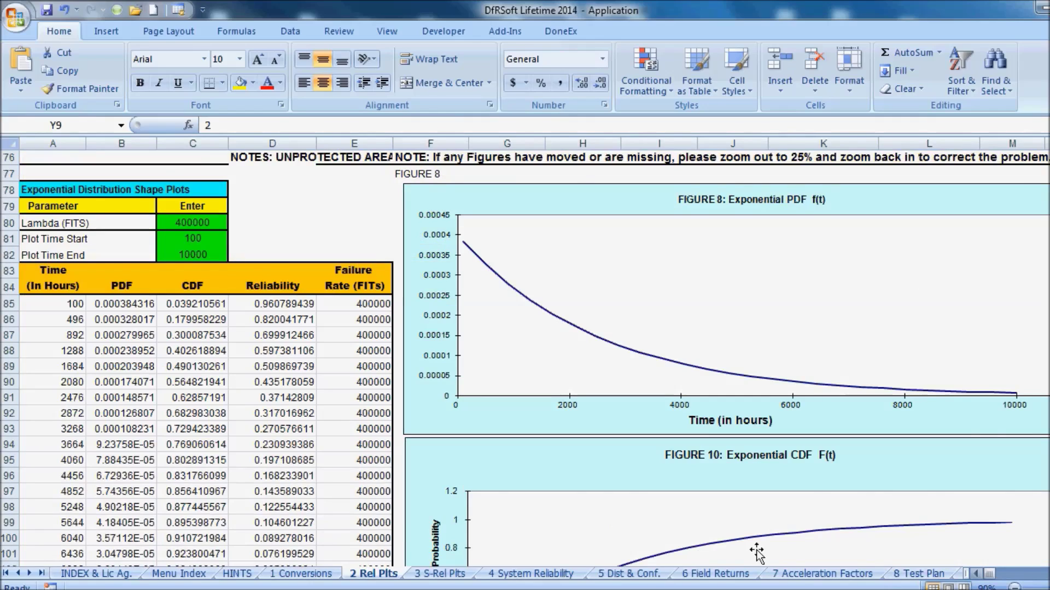
pyautogui.scroll(-9, 657, 514)
pyautogui.scroll(-4, 657, 514)
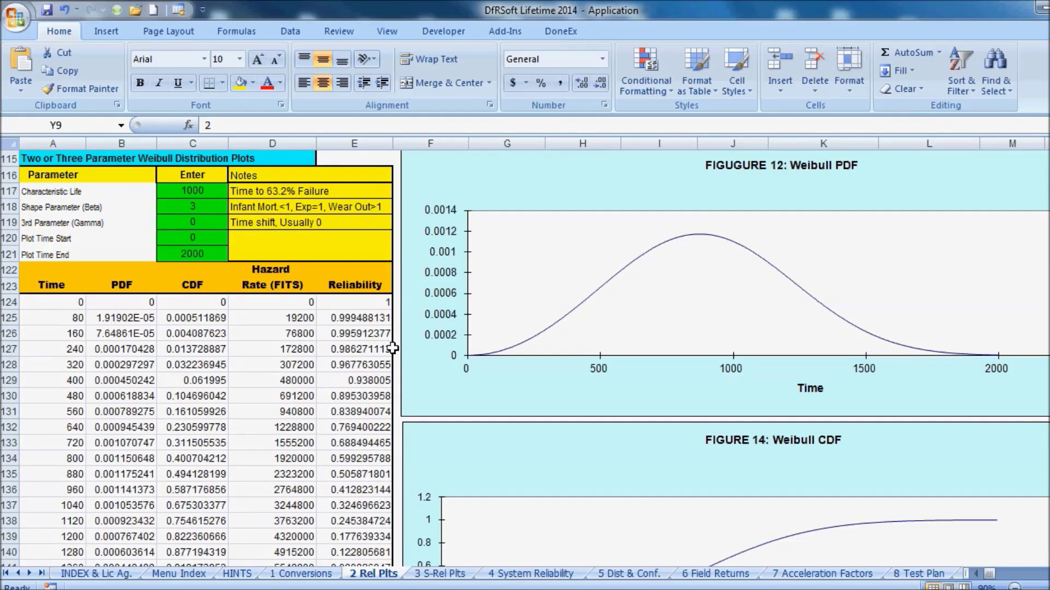
pyautogui.click(202, 186)
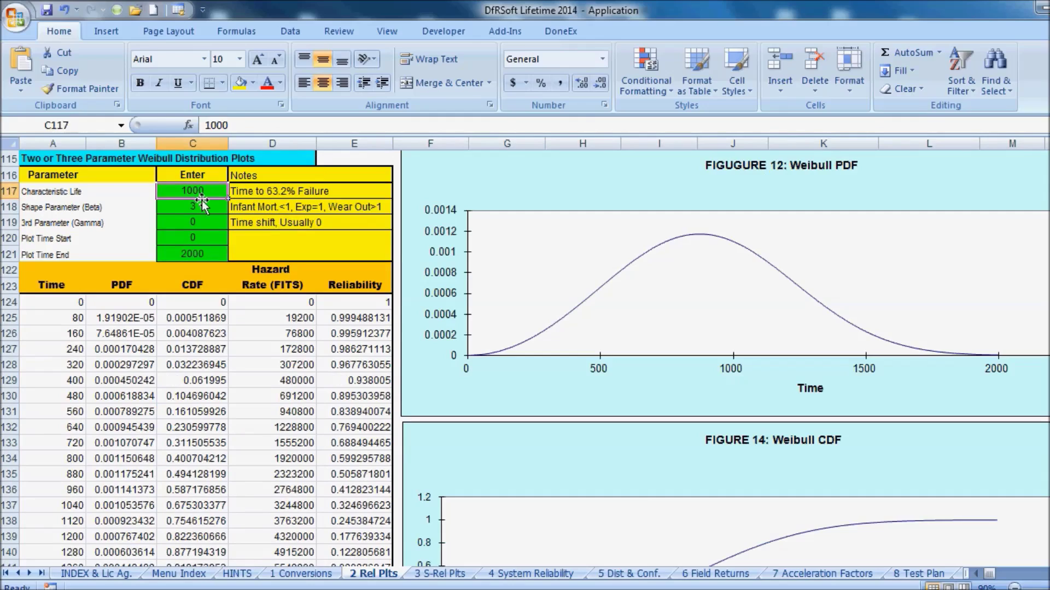
pyautogui.click(202, 204)
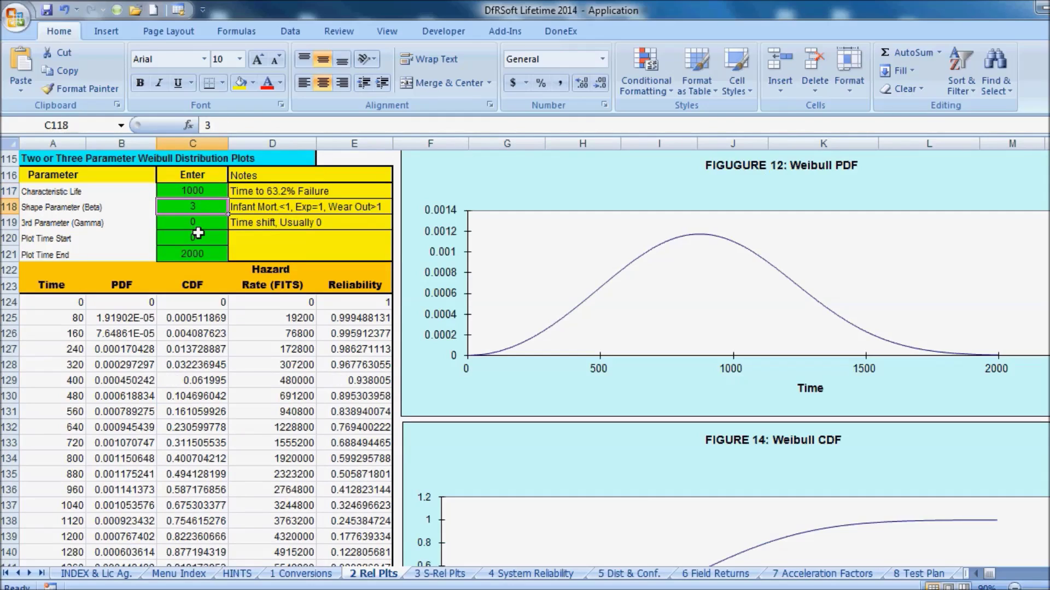
pyautogui.click(198, 220)
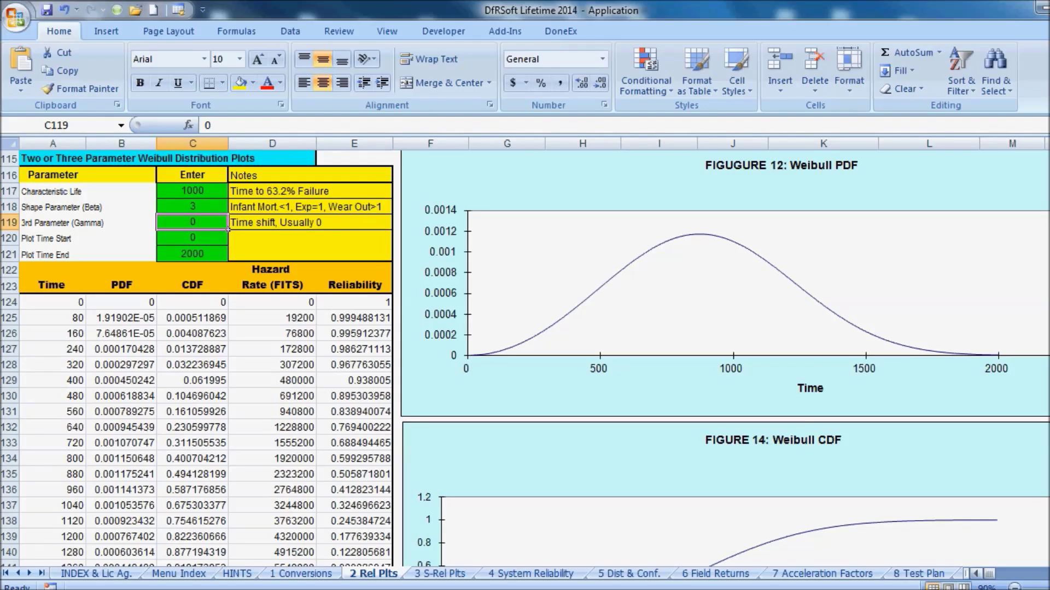
pyautogui.hscroll(5, 525, 355)
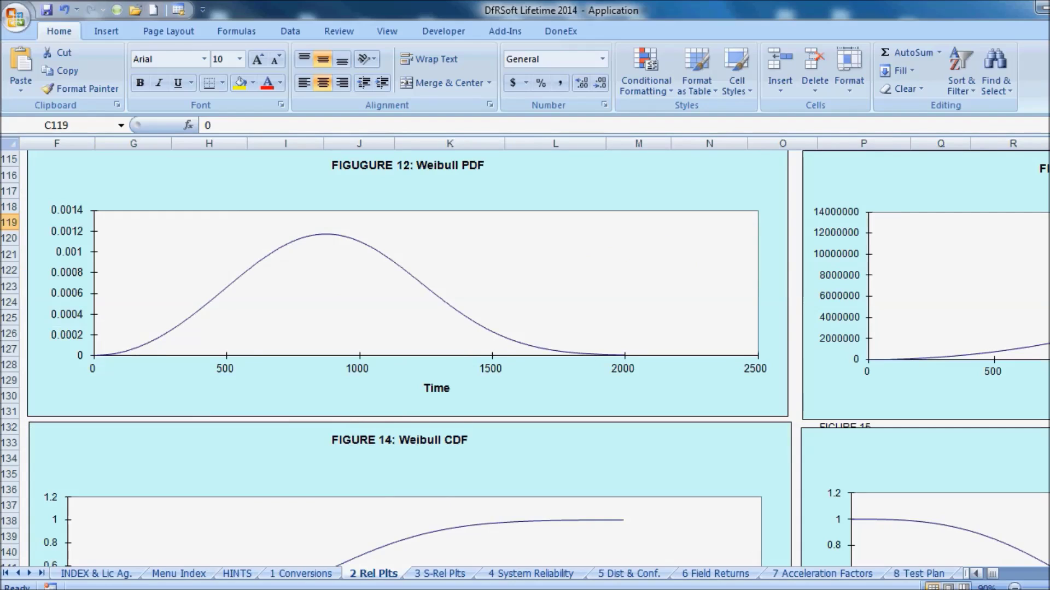
pyautogui.hscroll(6, 525, 356)
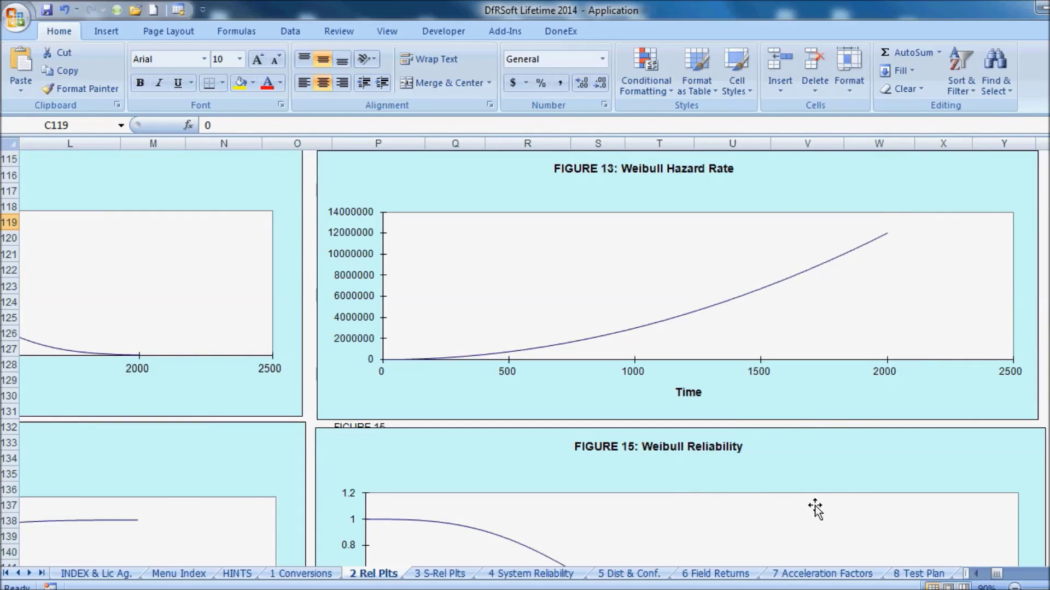
pyautogui.scroll(-4, 982, 576)
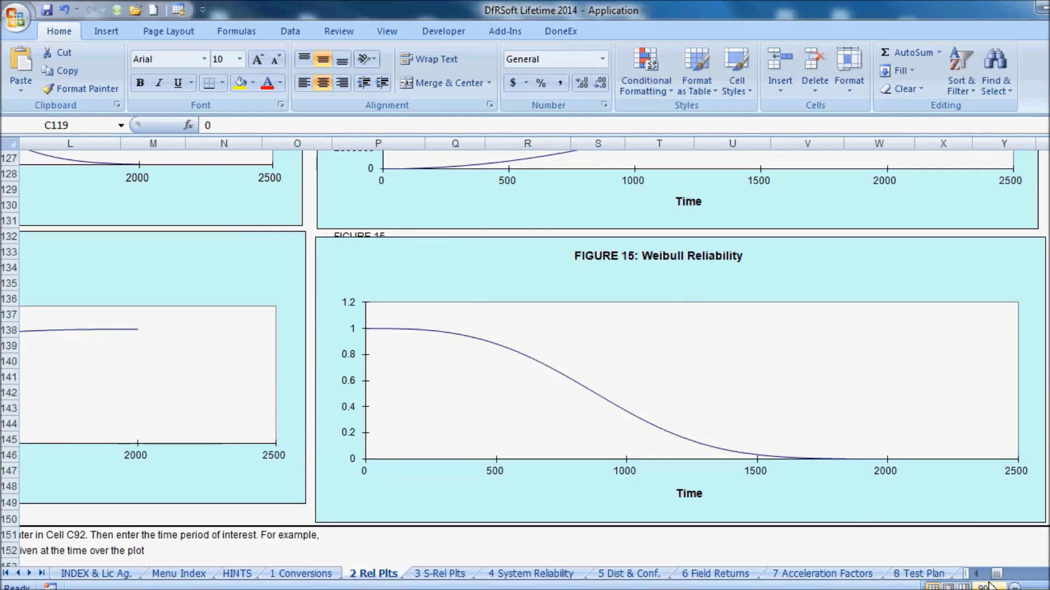
pyautogui.click(977, 574)
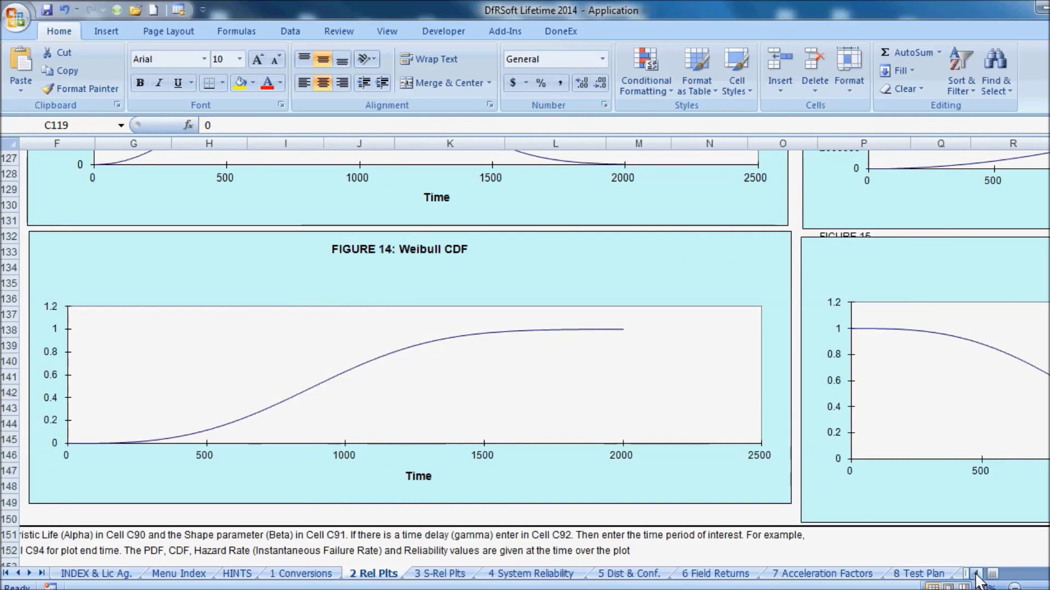
pyautogui.scroll(4, 925, 529)
pyautogui.scroll(20, 925, 528)
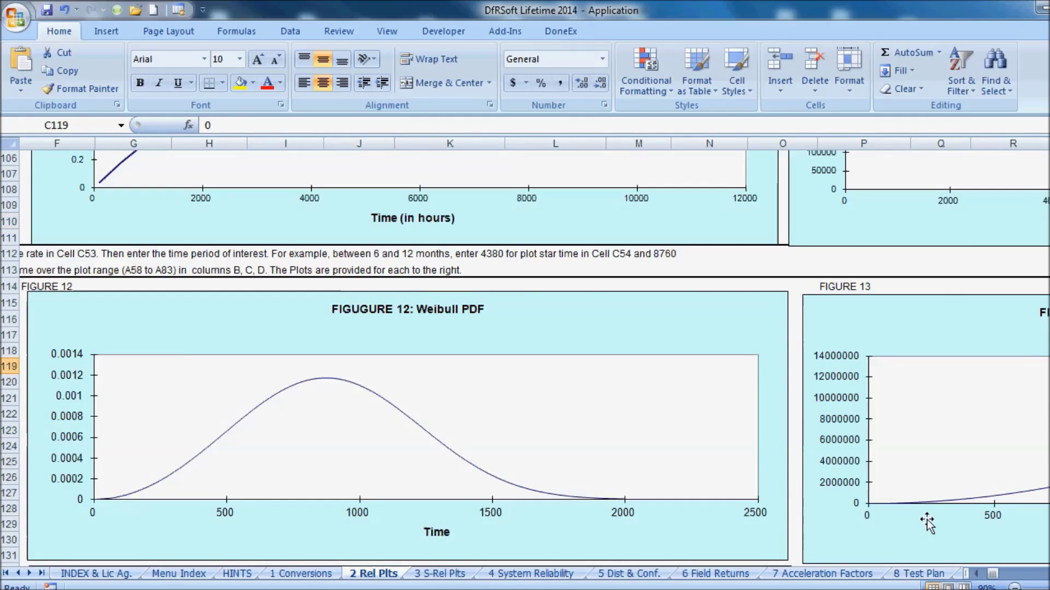
pyautogui.scroll(11, 928, 493)
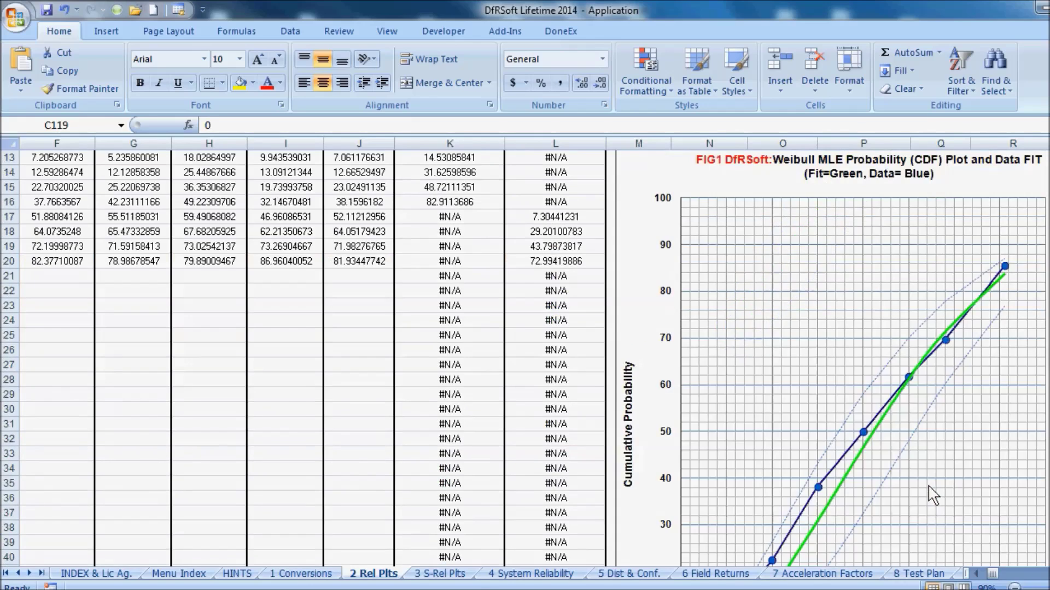
# Open the 5 Dist & Conf. sheet and scroll back to its top-left area.
pyautogui.click(627, 575)
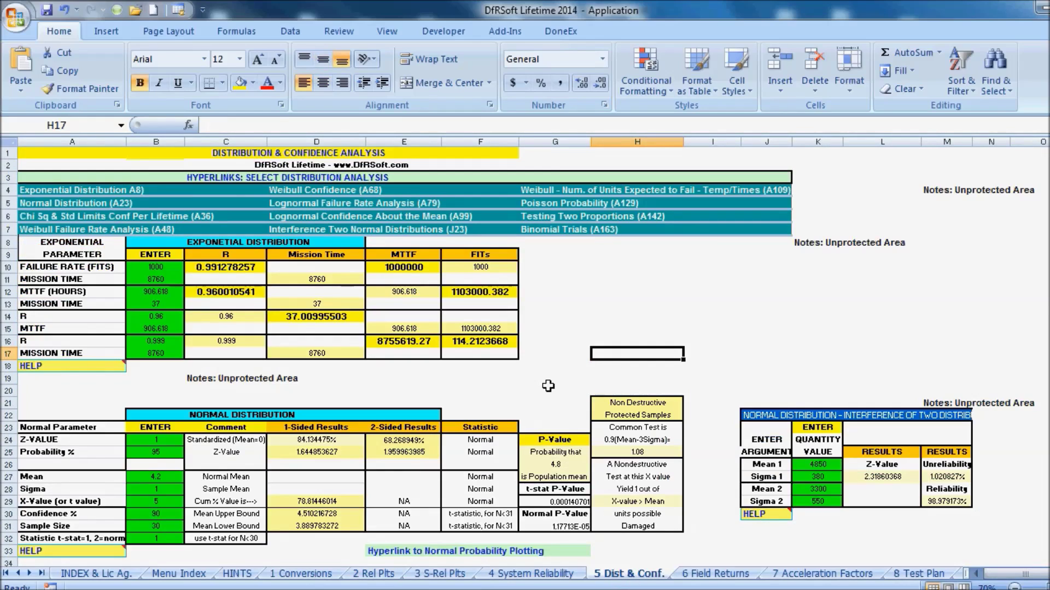
pyautogui.scroll(-8, 548, 386)
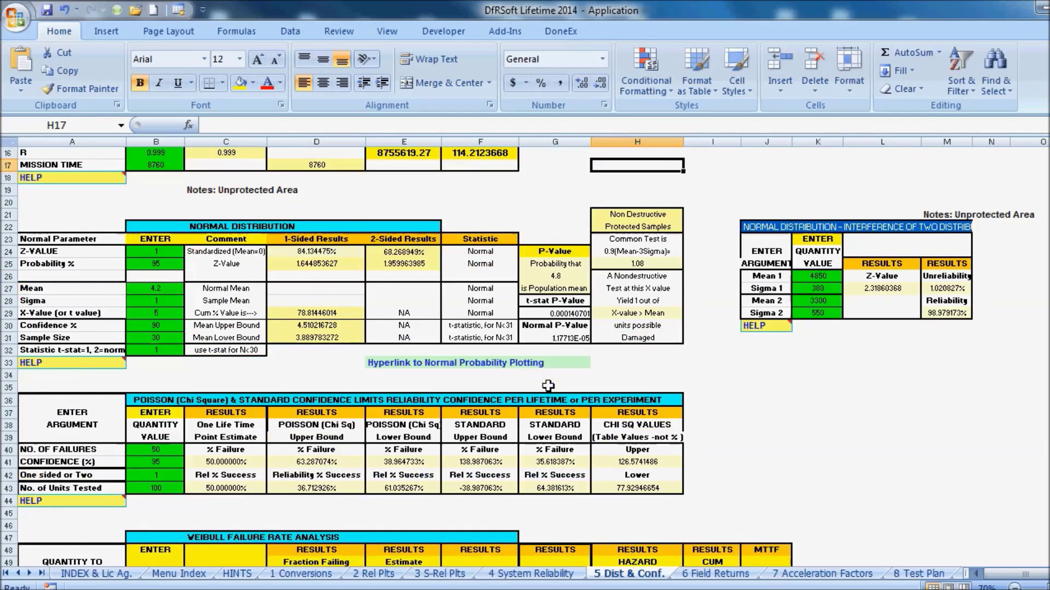
pyautogui.scroll(-3, 548, 386)
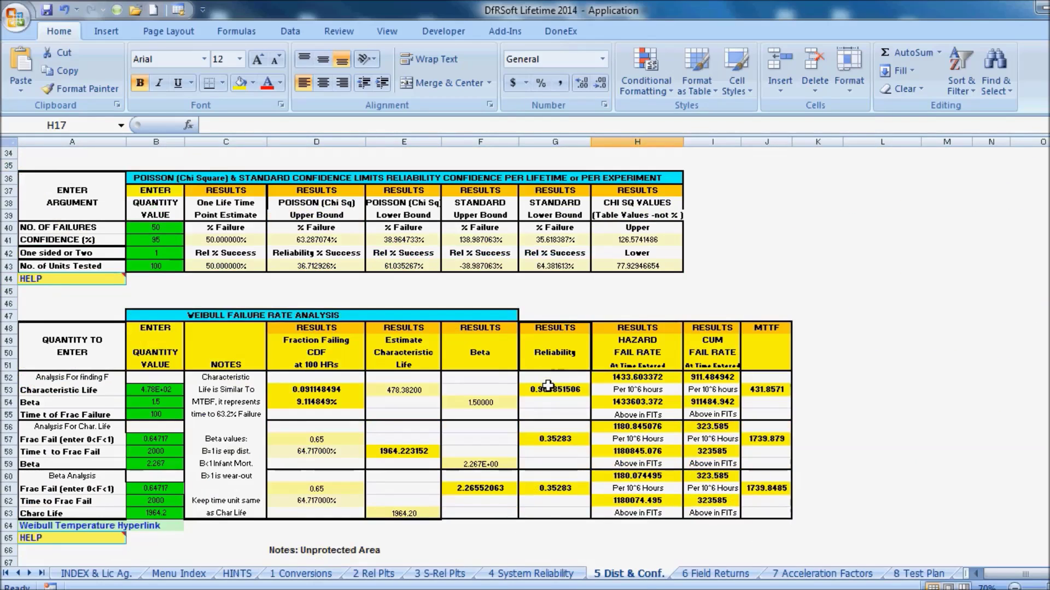
pyautogui.scroll(-1, 547, 386)
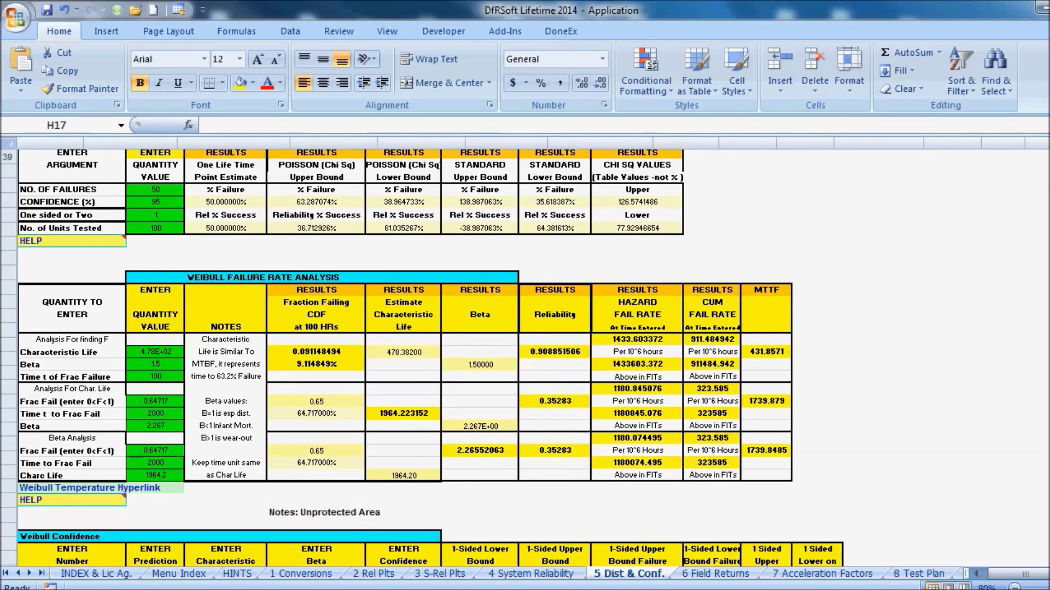
pyautogui.scroll(2, 1037, 578)
pyautogui.hscroll(-2, 1037, 578)
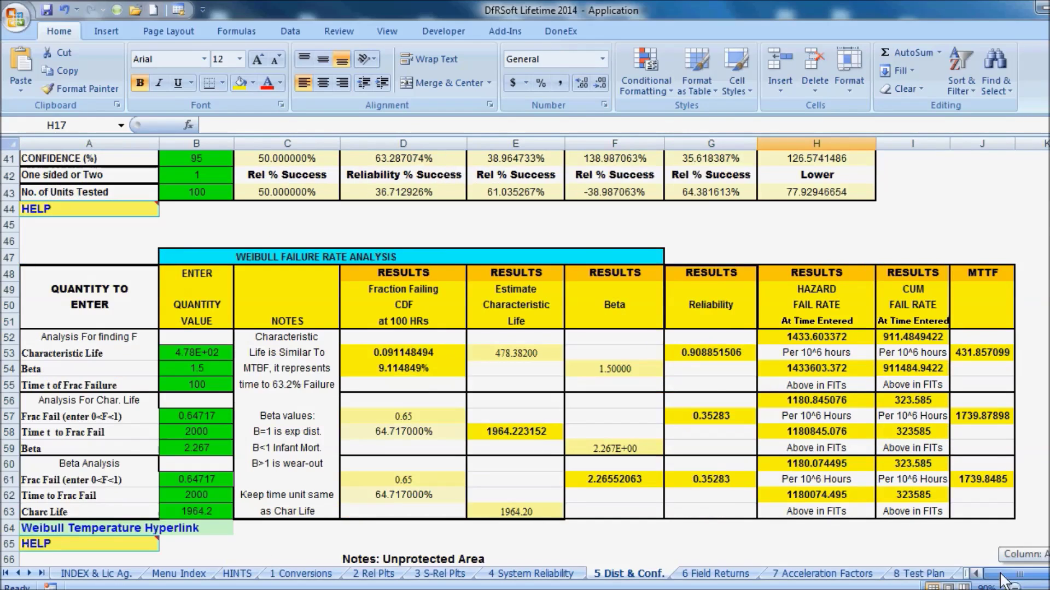
# Highlight the Characteristic Life and Beta inputs, time 100, and the F and Char. Life analysis blocks.
pyautogui.click(123, 358)
pyautogui.moveTo(123, 358); pyautogui.dragTo(173, 367)
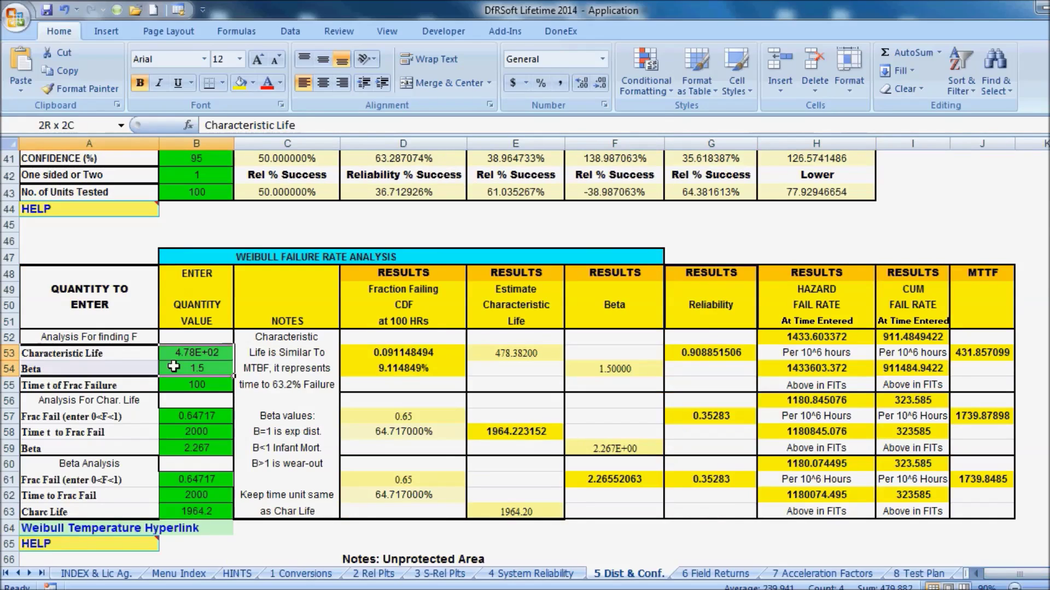
pyautogui.click(173, 386)
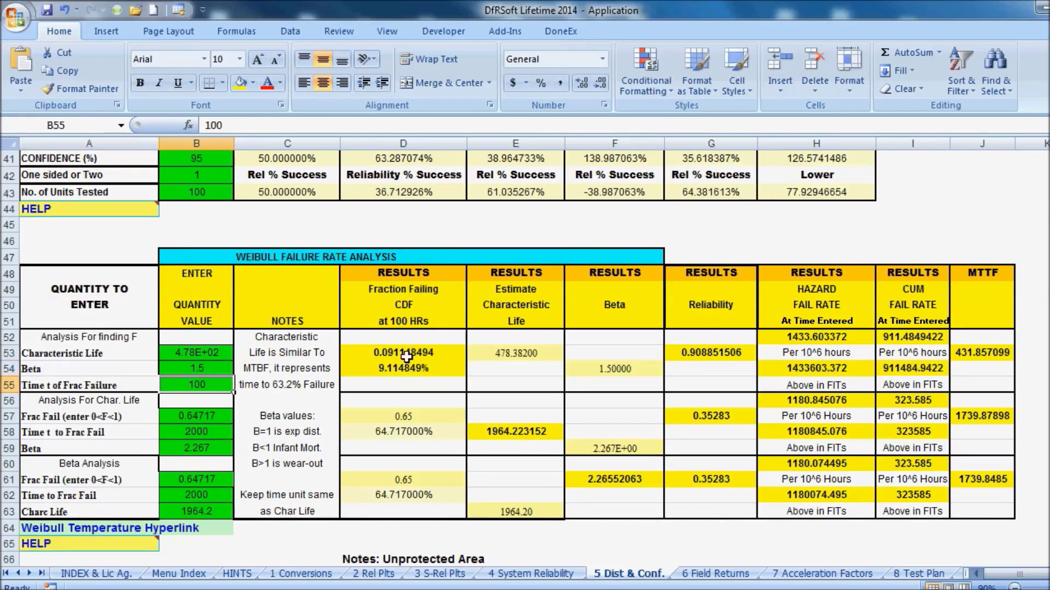
pyautogui.moveTo(88, 337); pyautogui.dragTo(979, 386)
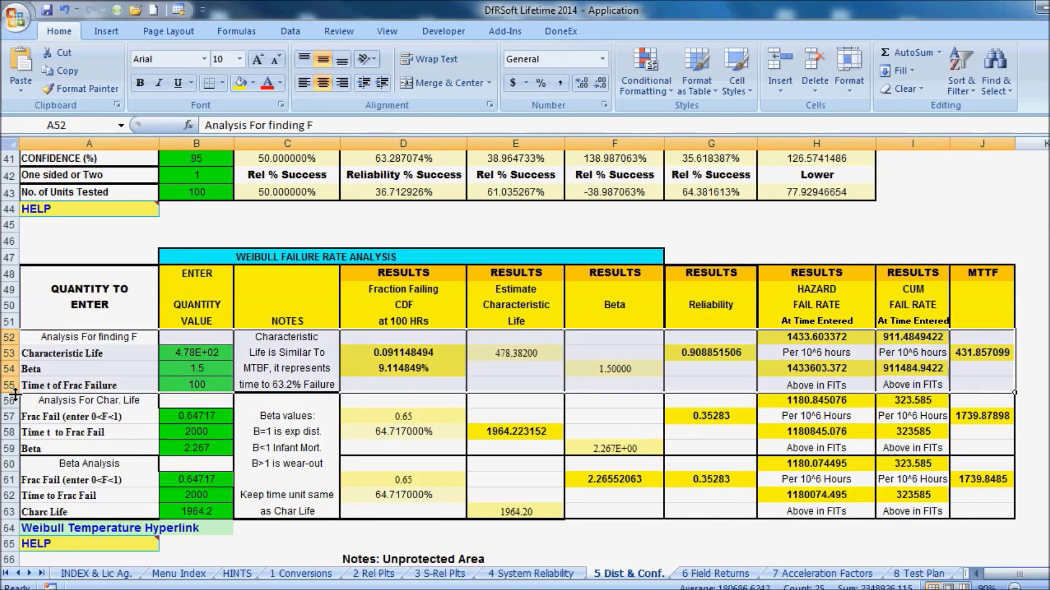
pyautogui.moveTo(42, 401); pyautogui.dragTo(959, 448)
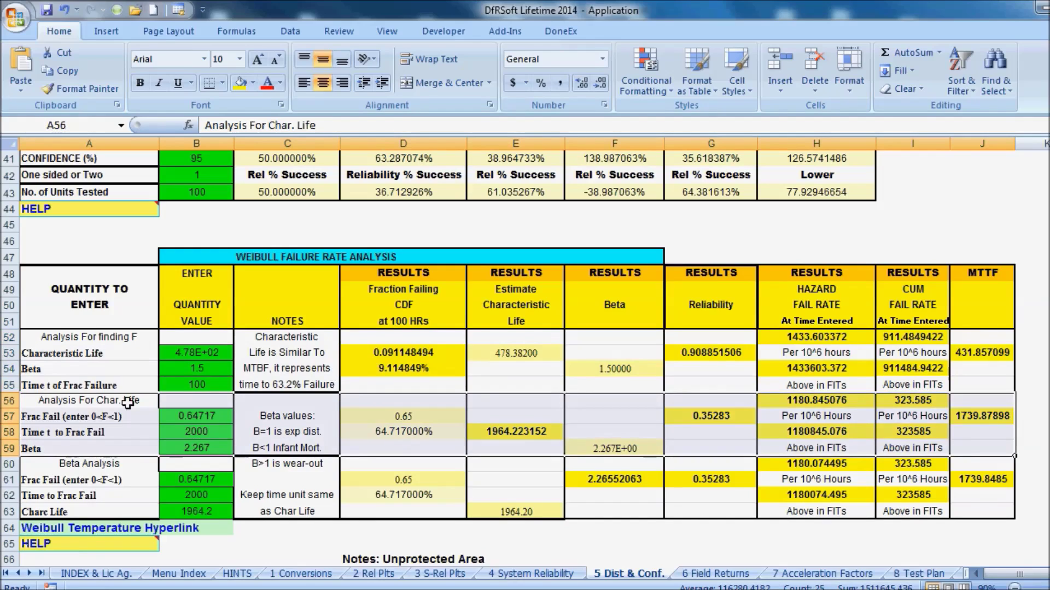
pyautogui.click(104, 433)
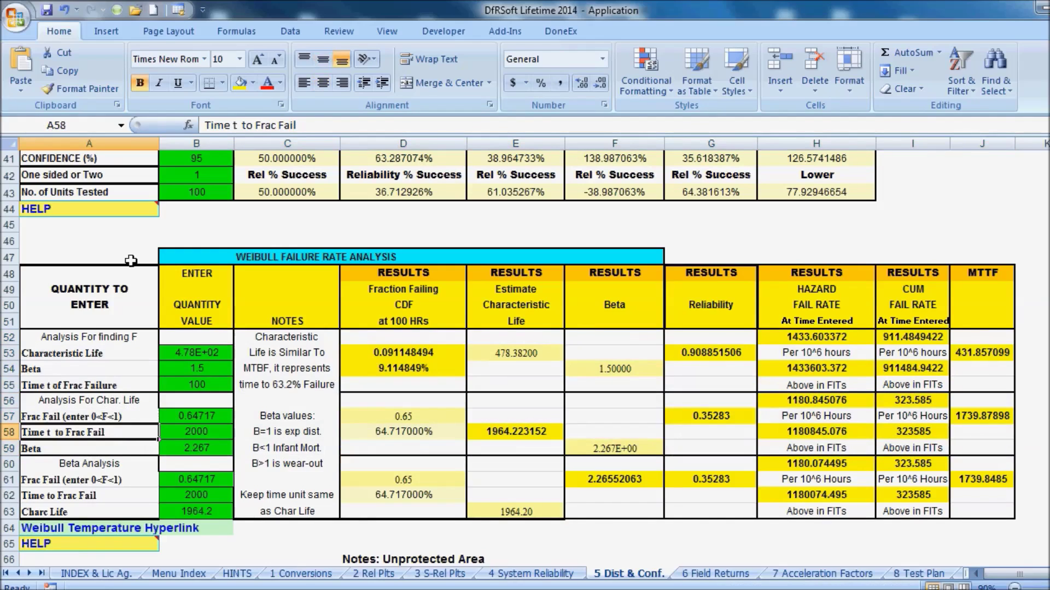
# Scroll over the Weibull analysis results, then bring up the 2 Rel Plts sheet.
pyautogui.scroll(-3, 130, 261)
pyautogui.scroll(7, 131, 261)
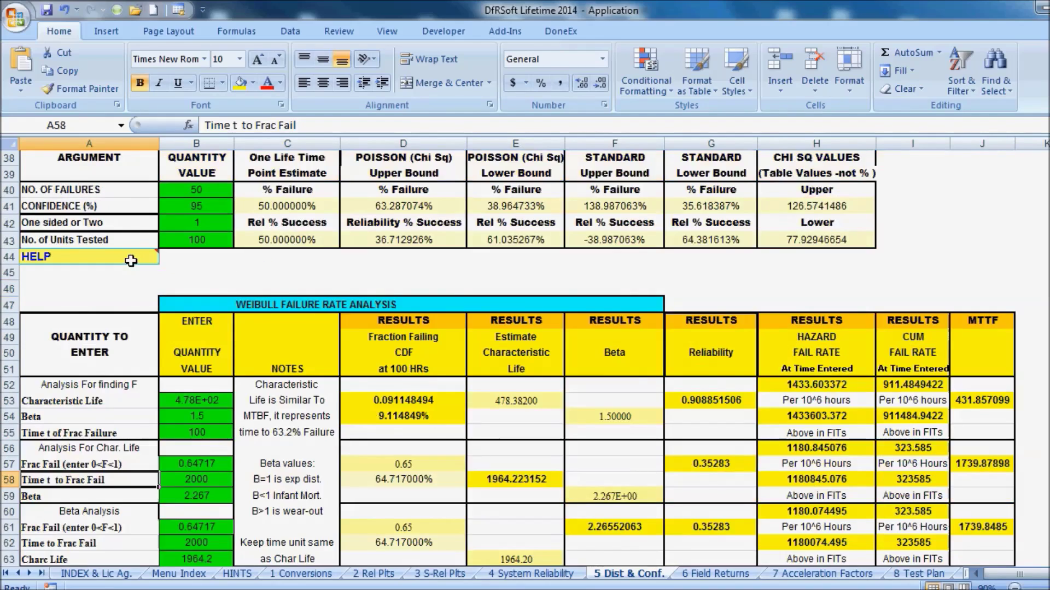
pyautogui.scroll(9, 131, 261)
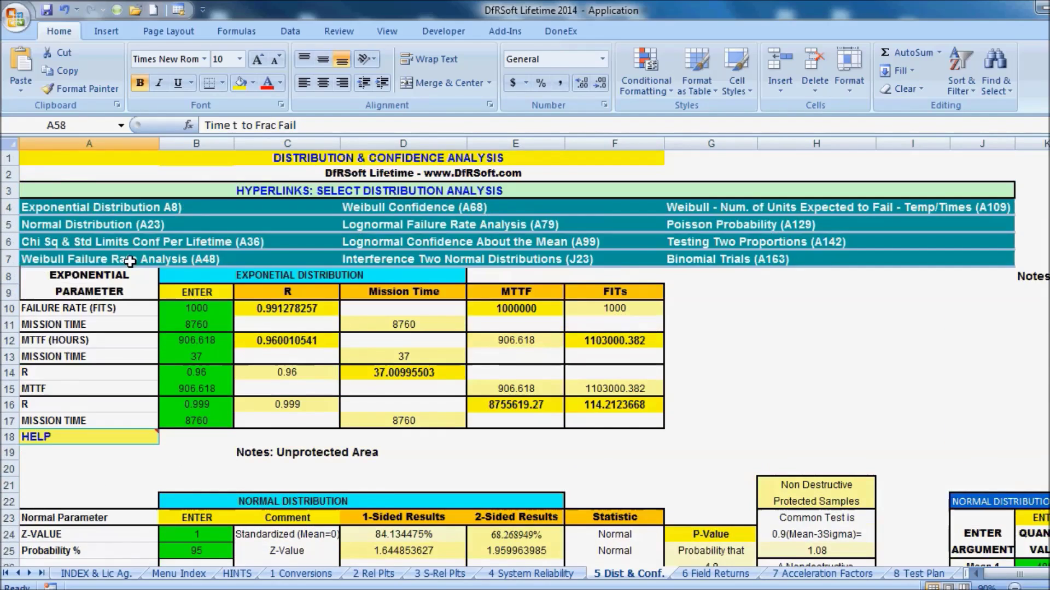
pyautogui.scroll(-3, 132, 270)
pyautogui.scroll(-1, 130, 262)
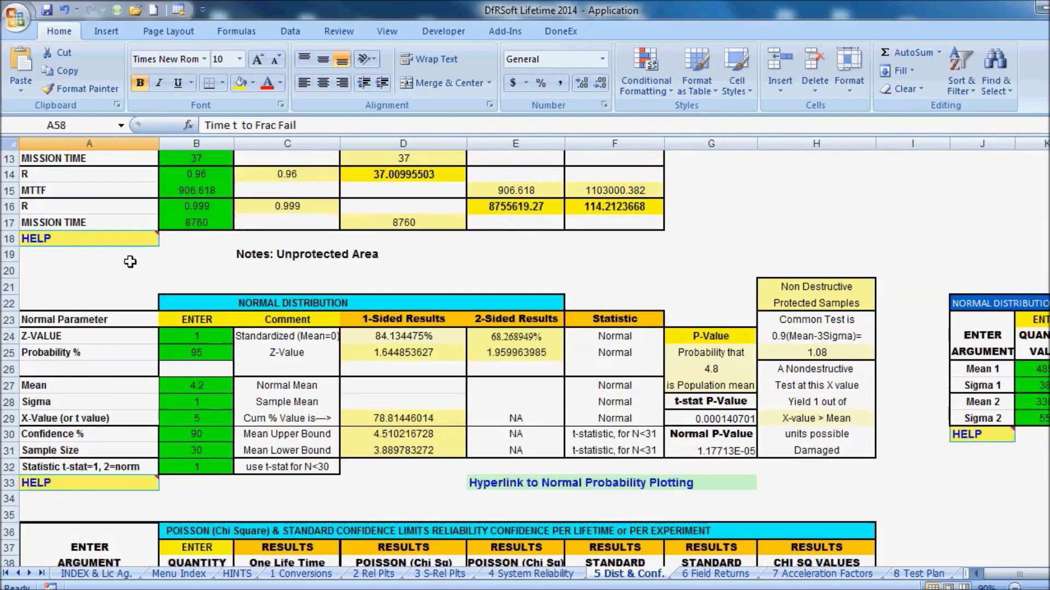
pyautogui.scroll(3, 130, 262)
pyautogui.scroll(-3, 130, 262)
pyautogui.scroll(3, 130, 262)
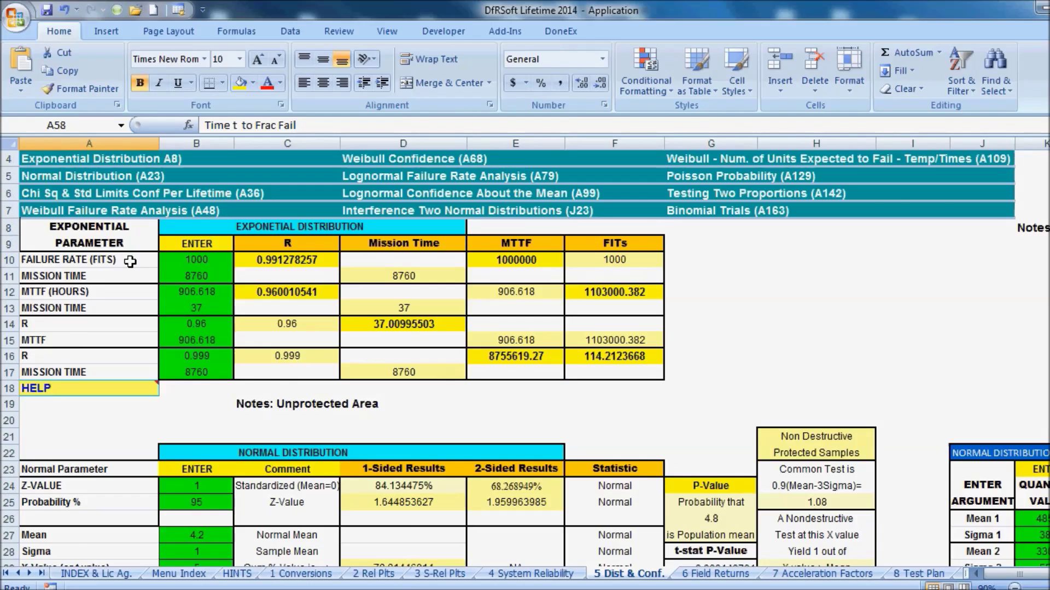
pyautogui.scroll(1, 130, 262)
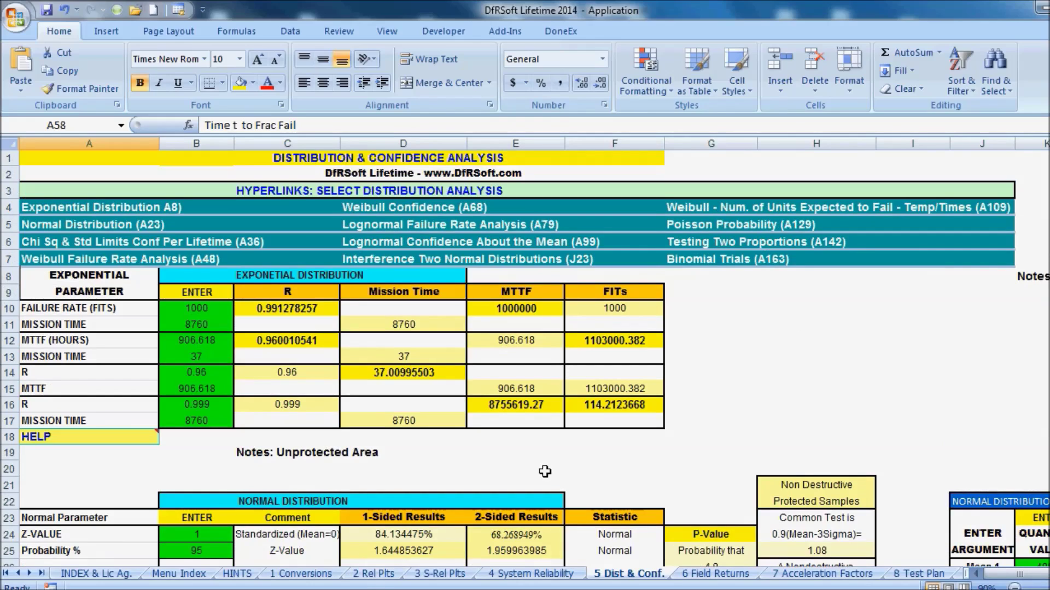
pyautogui.click(370, 575)
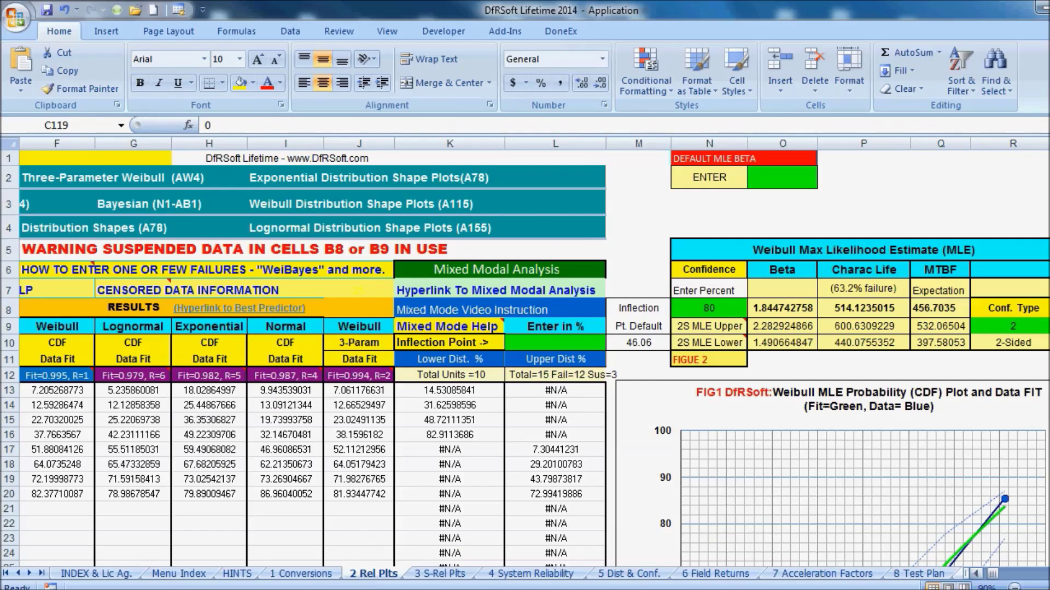
pyautogui.hscroll(10, 534, 358)
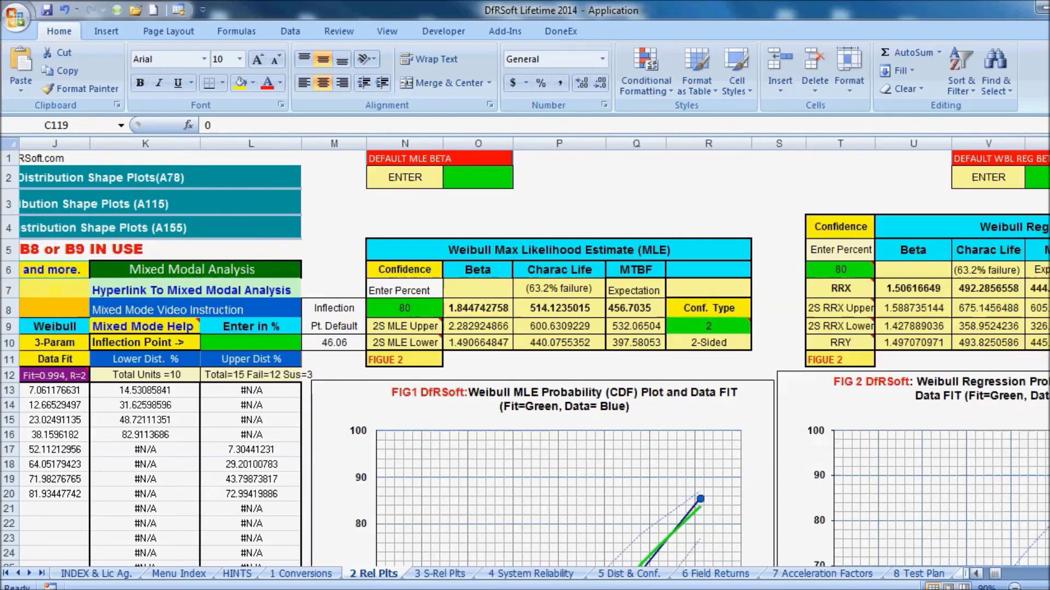
pyautogui.hscroll(8, 533, 358)
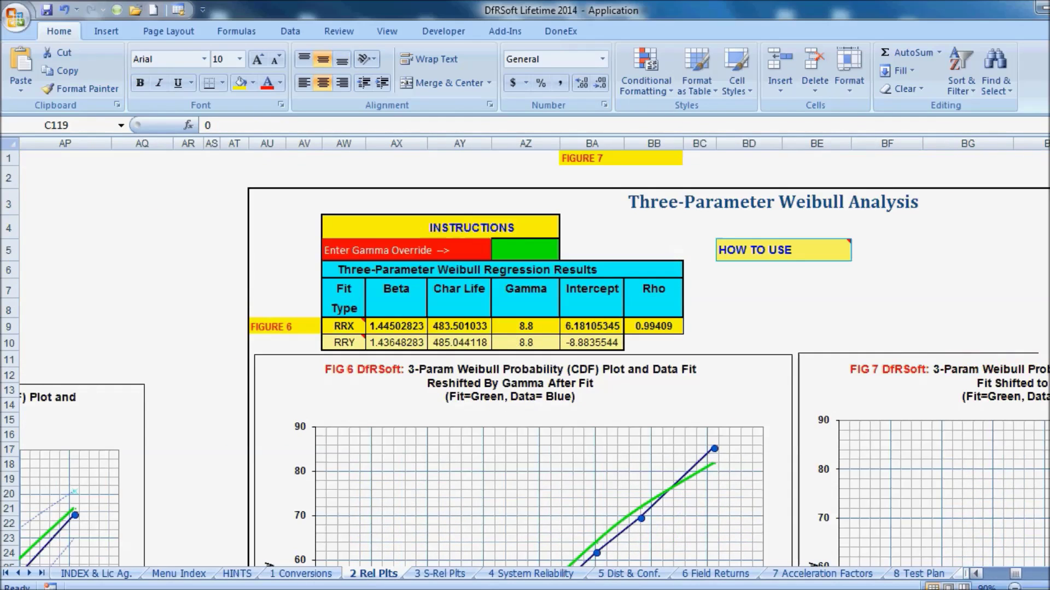
pyautogui.click(1014, 586)
pyautogui.click(1014, 586)
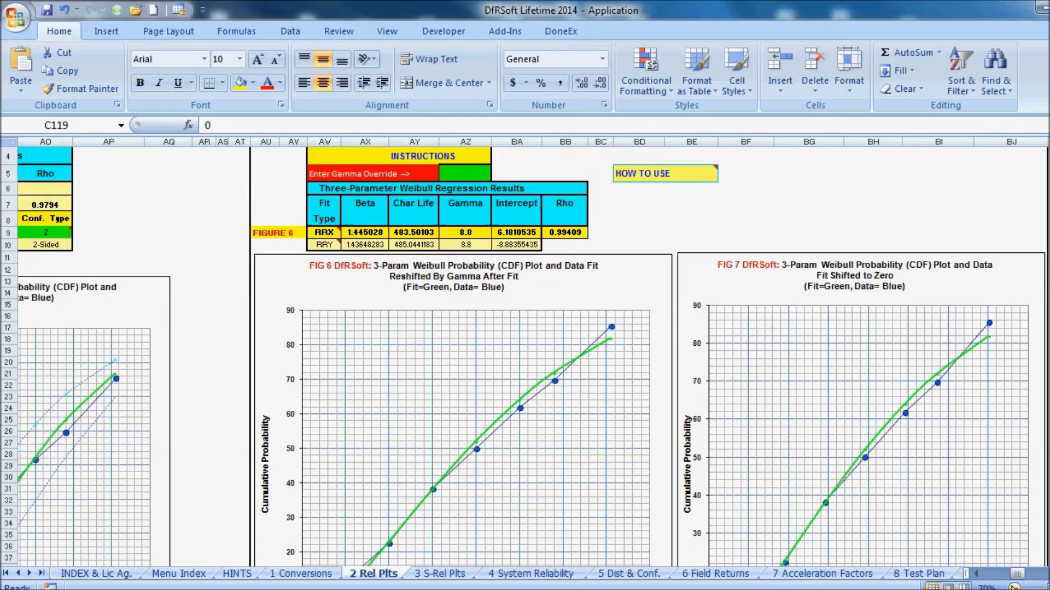
pyautogui.scroll(-4, 1014, 586)
pyautogui.scroll(4, 708, 355)
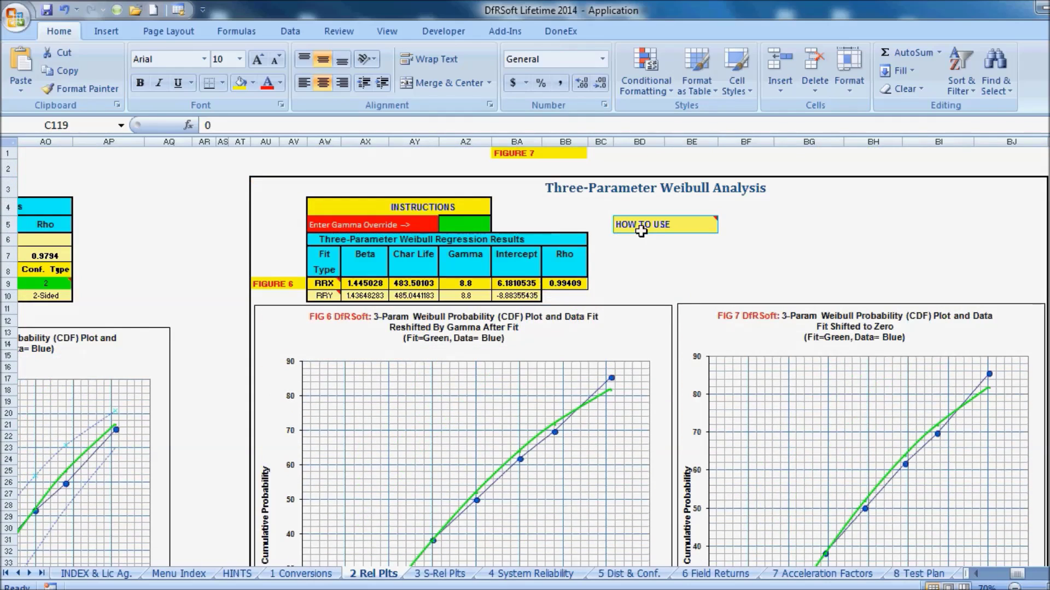
pyautogui.moveTo(693, 222)
pyautogui.click(469, 227)
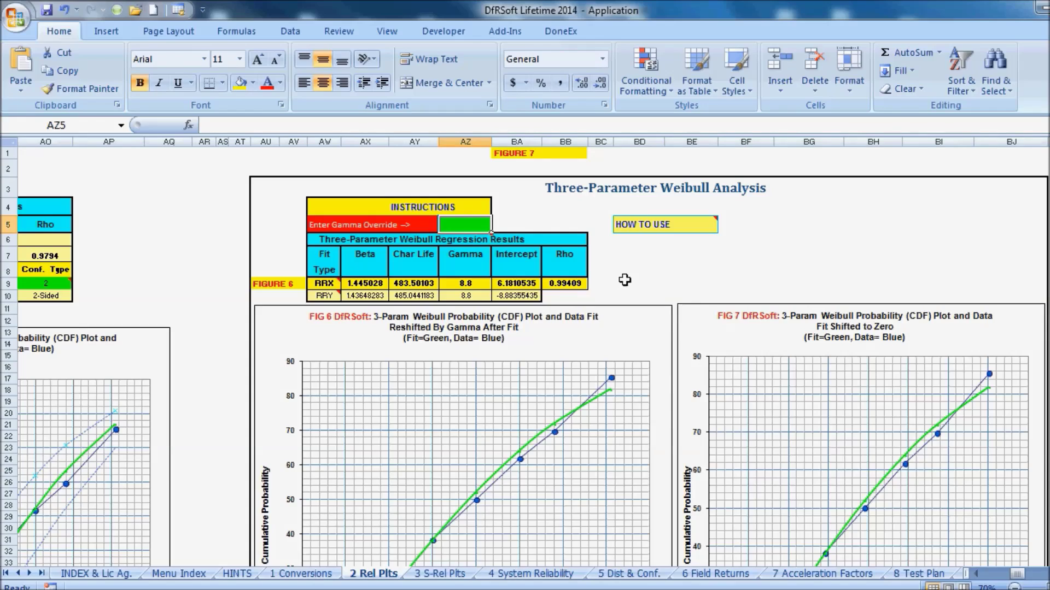
pyautogui.click(571, 284)
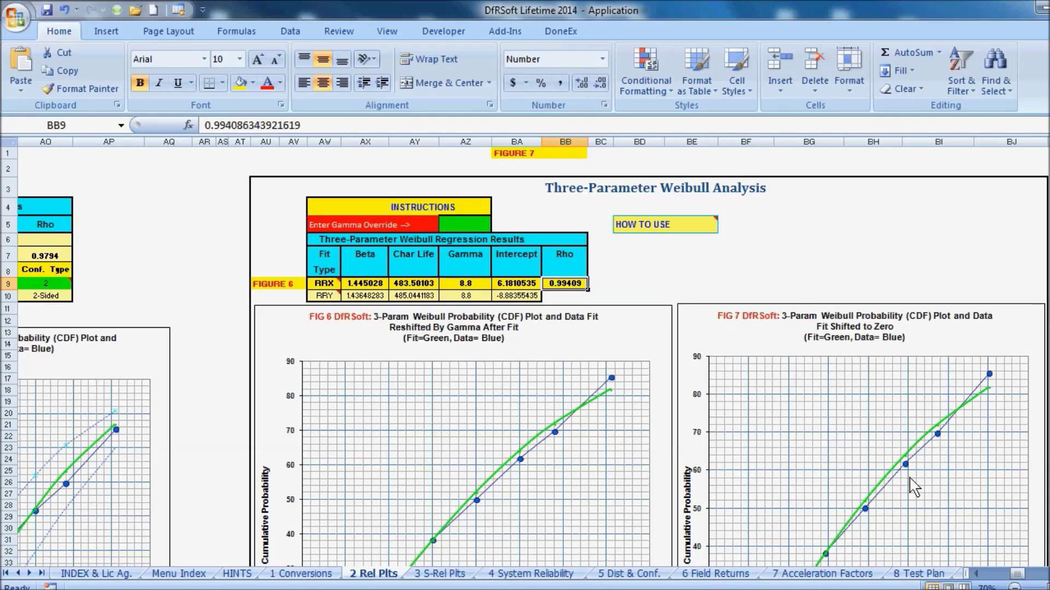
pyautogui.moveTo(1016, 574); pyautogui.dragTo(963, 573)
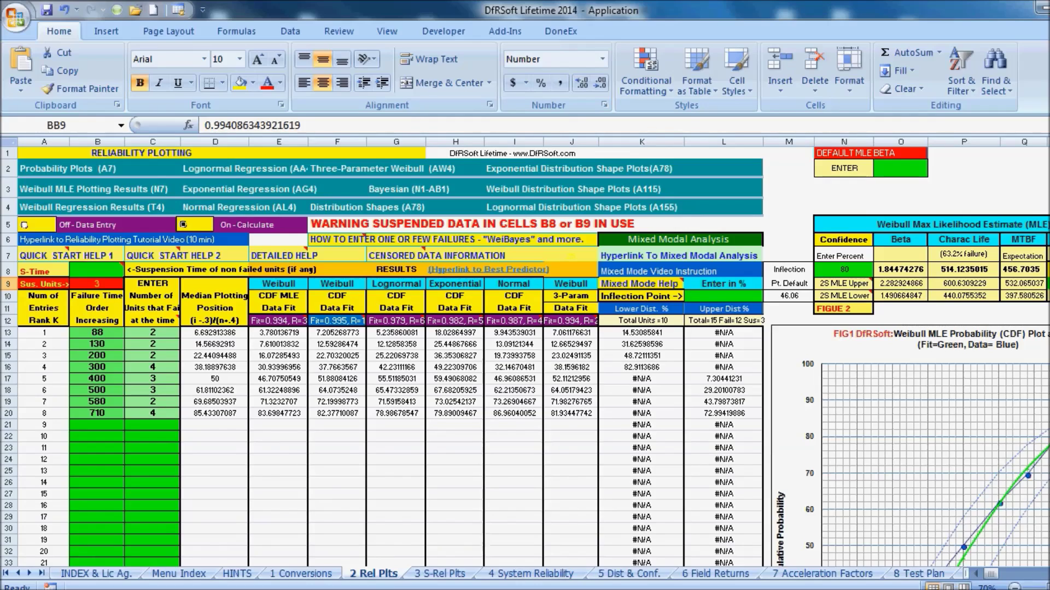
# Switch to the other DfRSoft Lifetime 2014 window and zoom the sheet to 100%.
pyautogui.moveTo(503, 585)
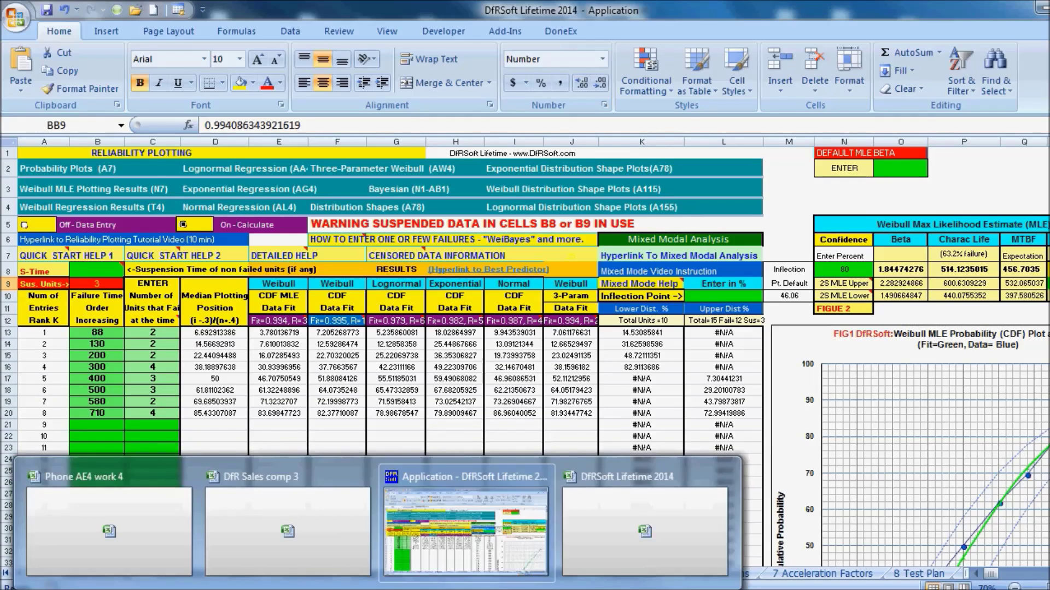
pyautogui.click(581, 553)
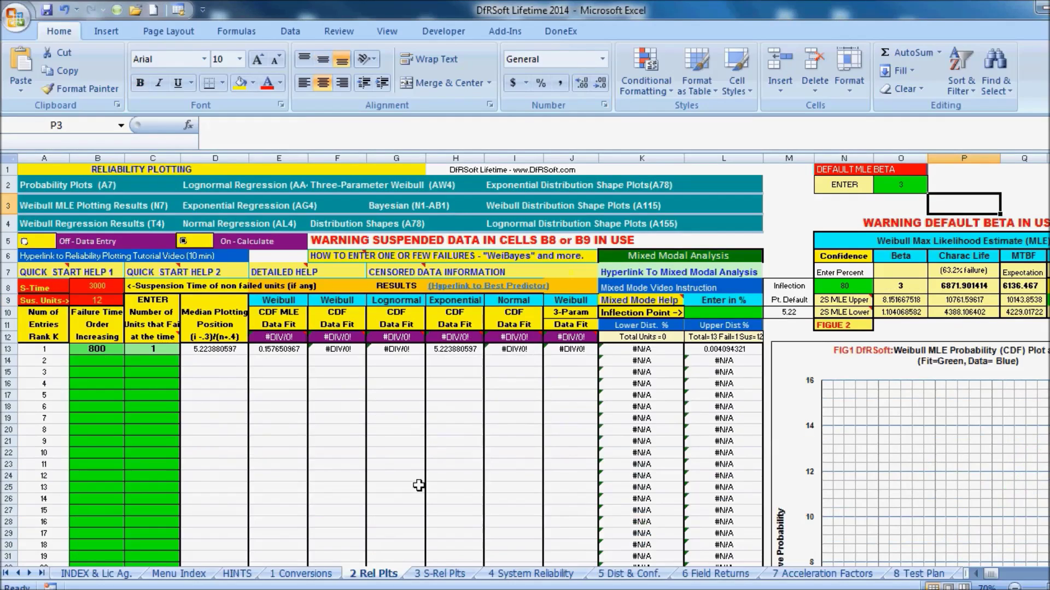
pyautogui.moveTo(981, 577); pyautogui.dragTo(982, 577)
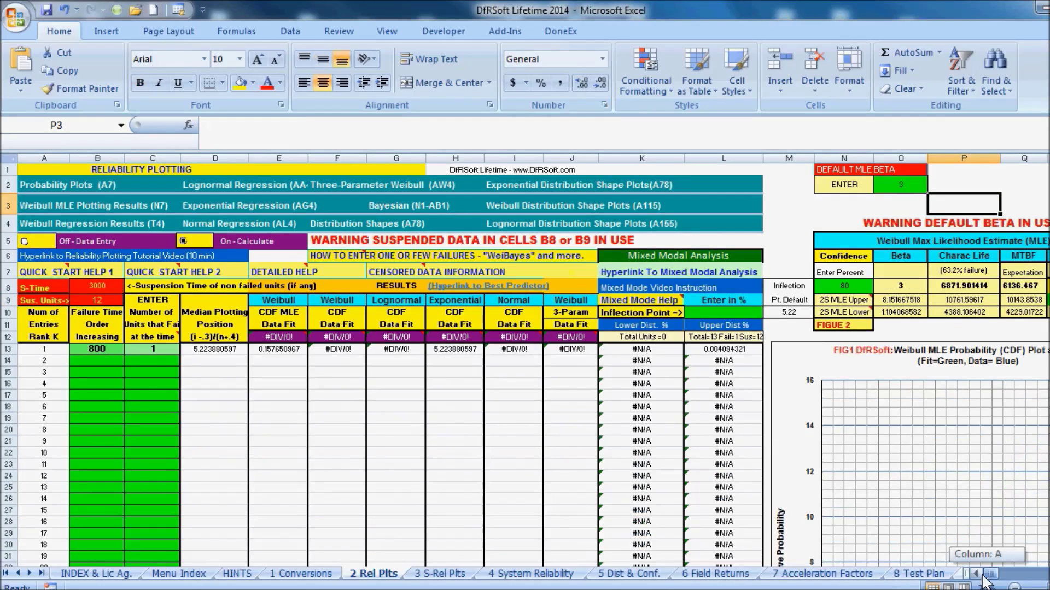
pyautogui.moveTo(98, 350); pyautogui.dragTo(146, 353)
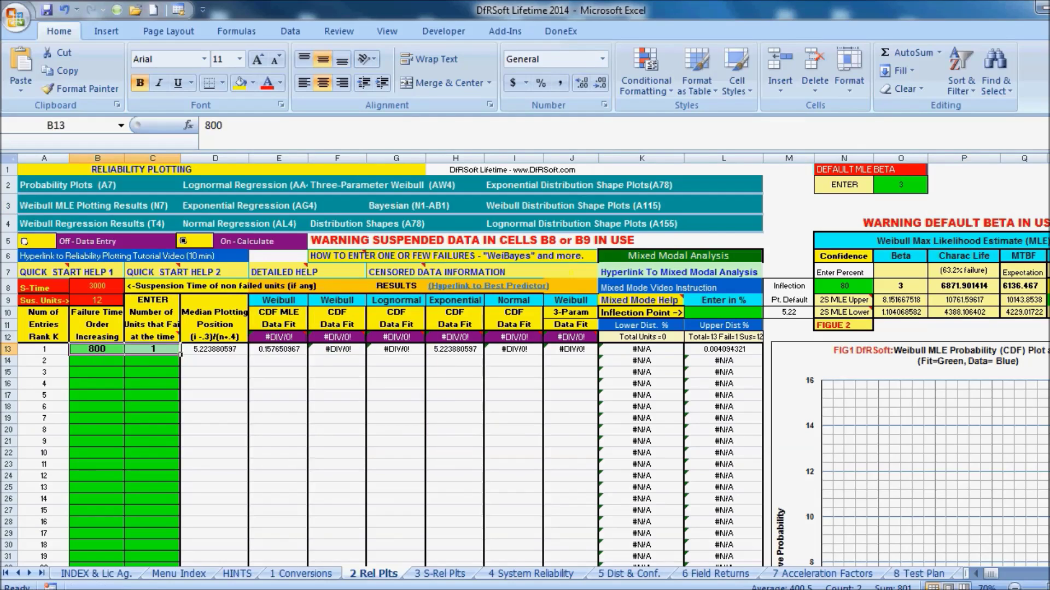
# Check the data: the suspended units count (12) in B9 and suspension time (3000) in B8.
pyautogui.scroll(2, 524, 355)
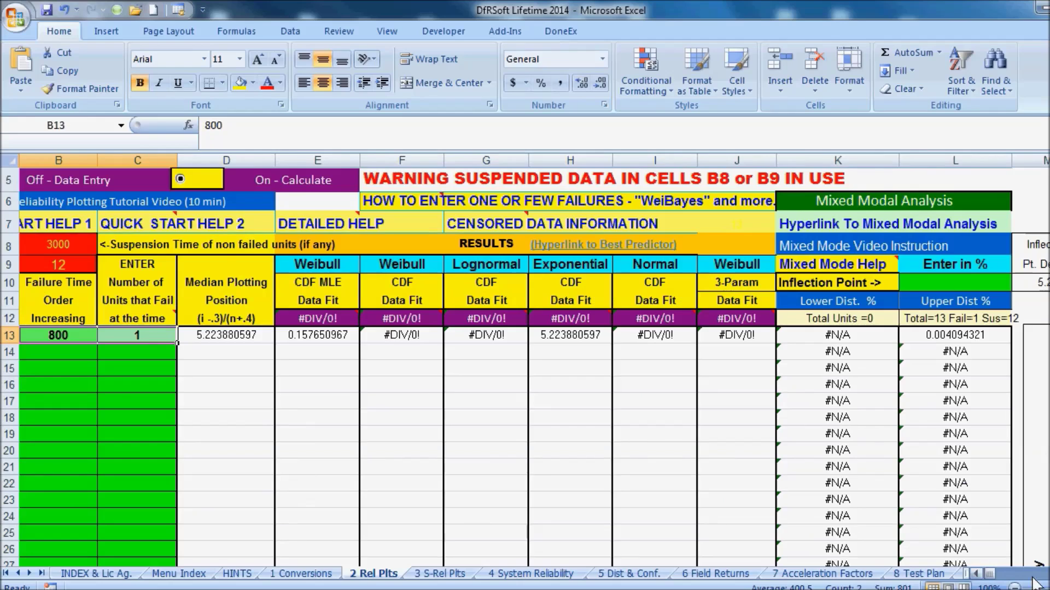
pyautogui.moveTo(992, 579); pyautogui.dragTo(981, 578)
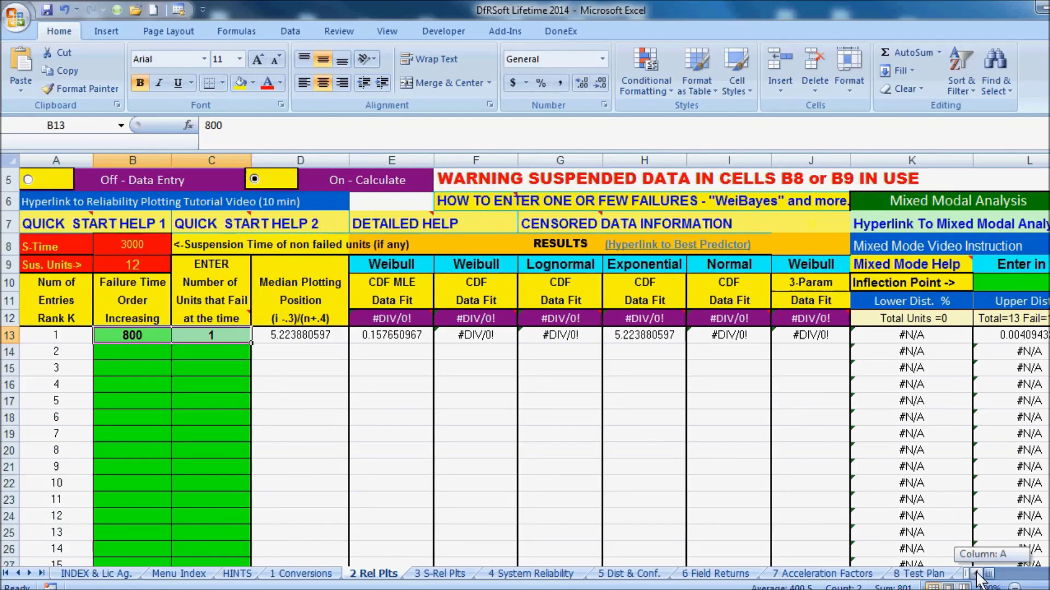
pyautogui.click(115, 268)
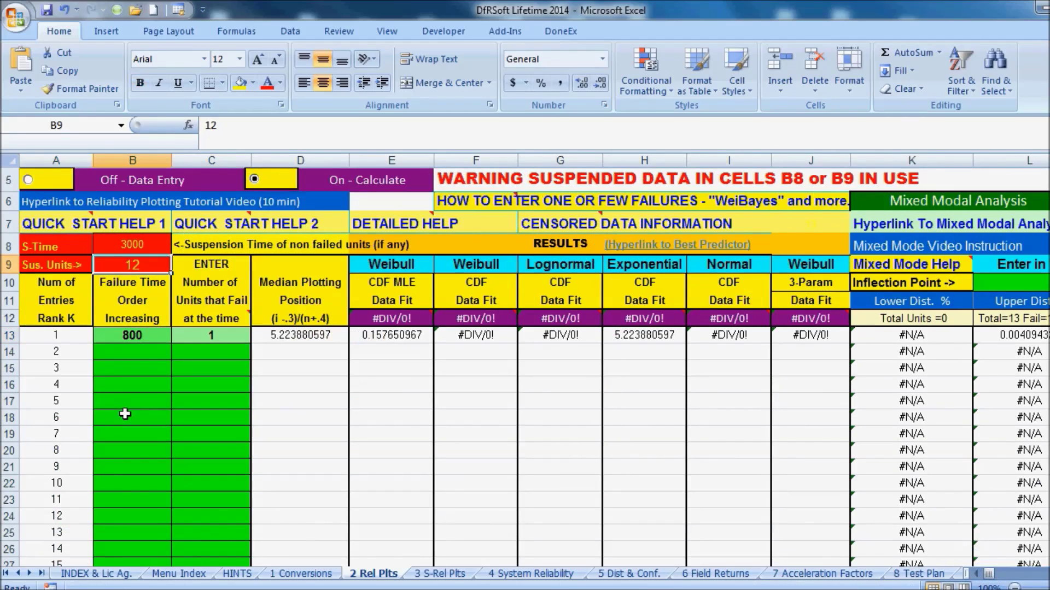
pyautogui.click(116, 239)
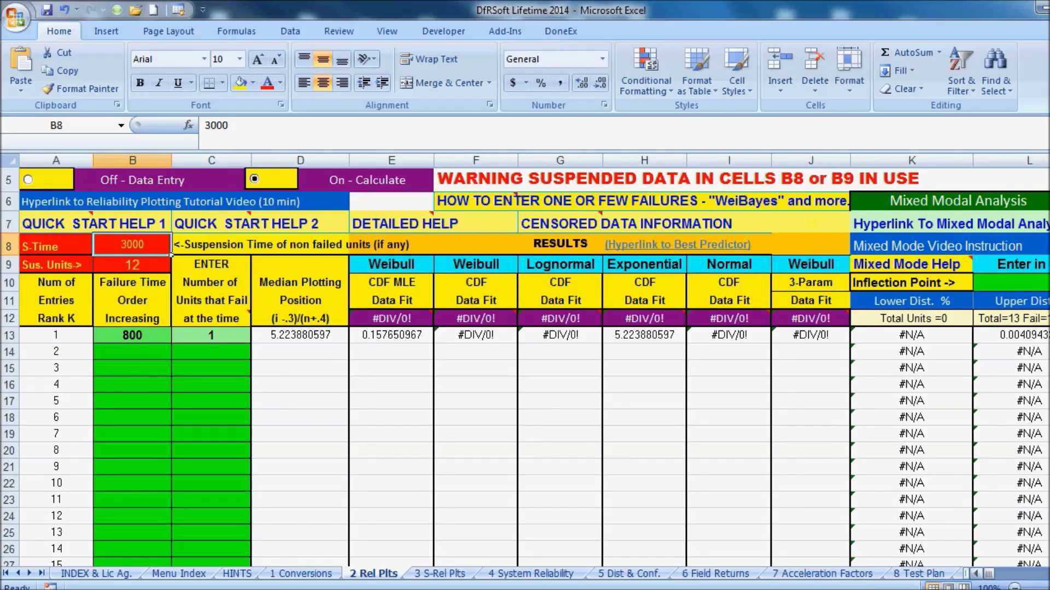
pyautogui.hscroll(10, 977, 556)
pyautogui.scroll(2, 977, 556)
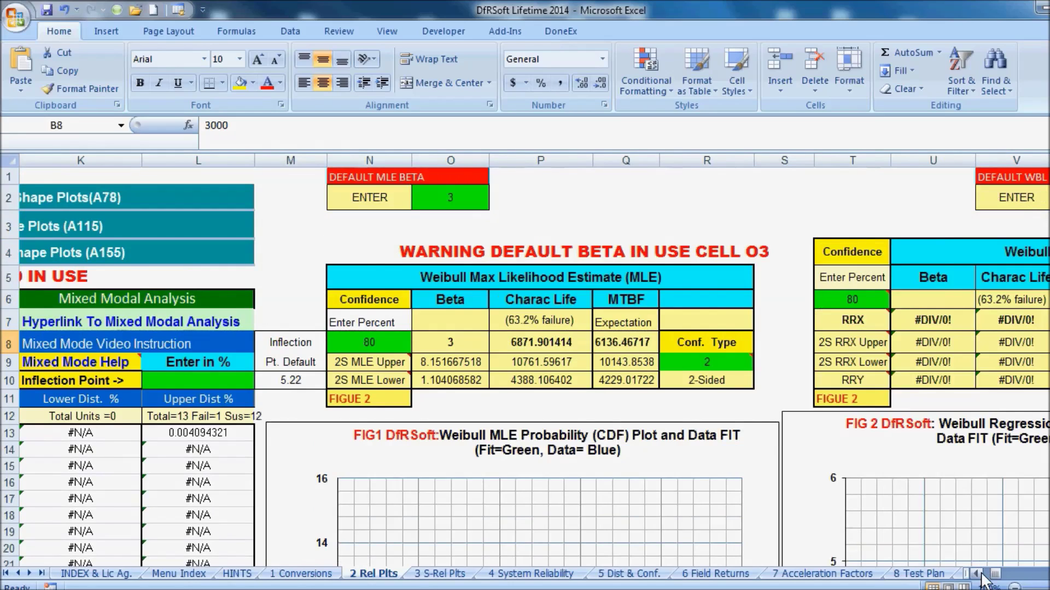
pyautogui.hscroll(-2, 979, 557)
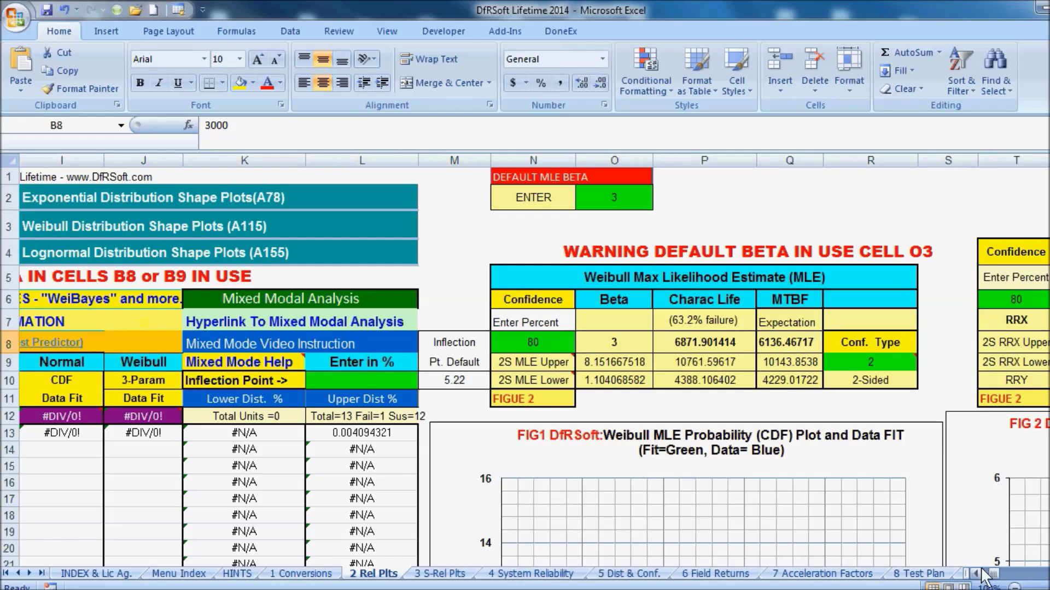
pyautogui.moveTo(993, 571); pyautogui.dragTo(984, 573)
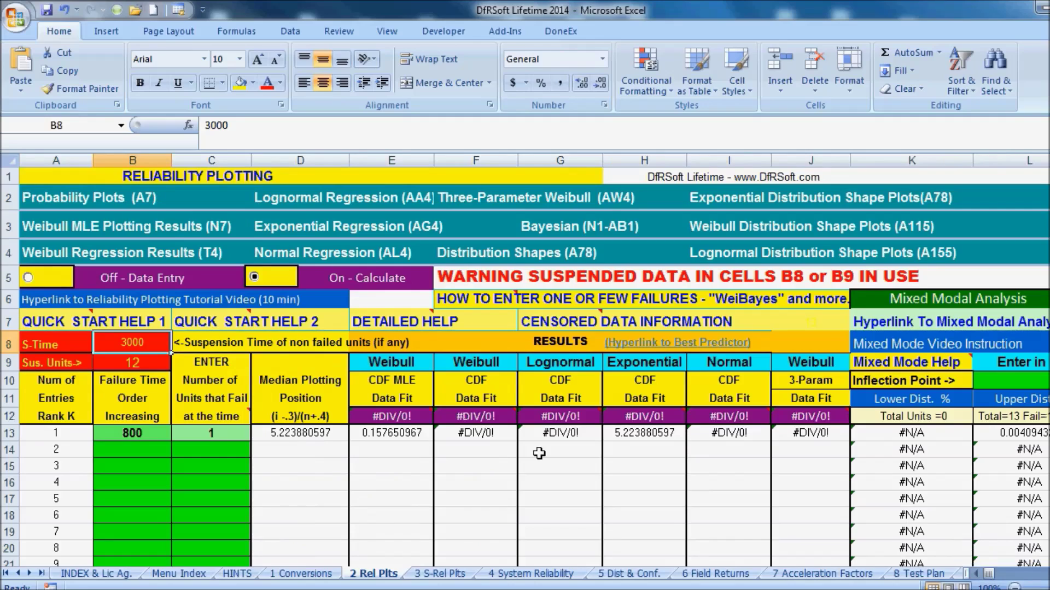